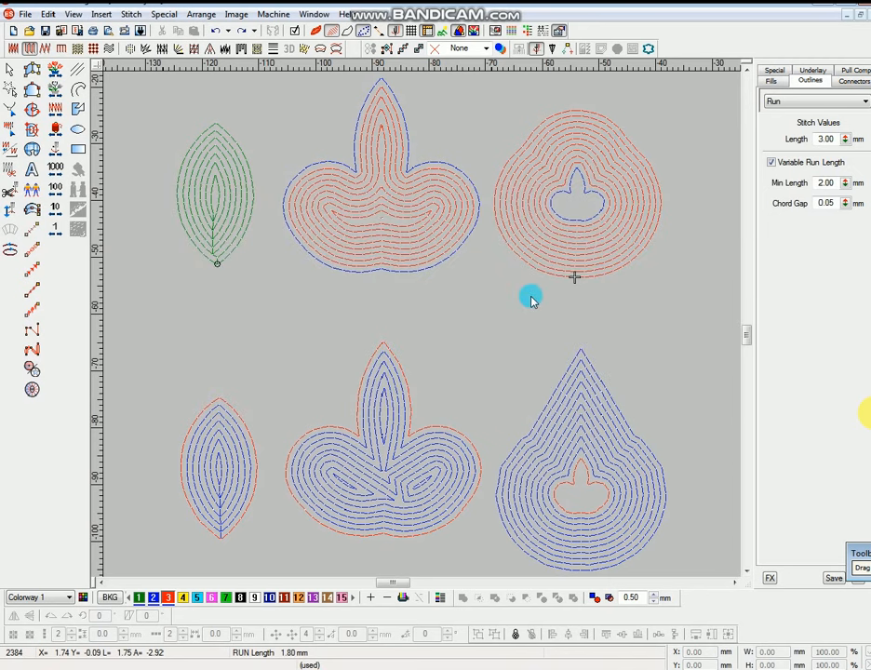
# Step: Review the Offset Object settings for the blue outline of the upper middle motif
pyautogui.click(475, 196)
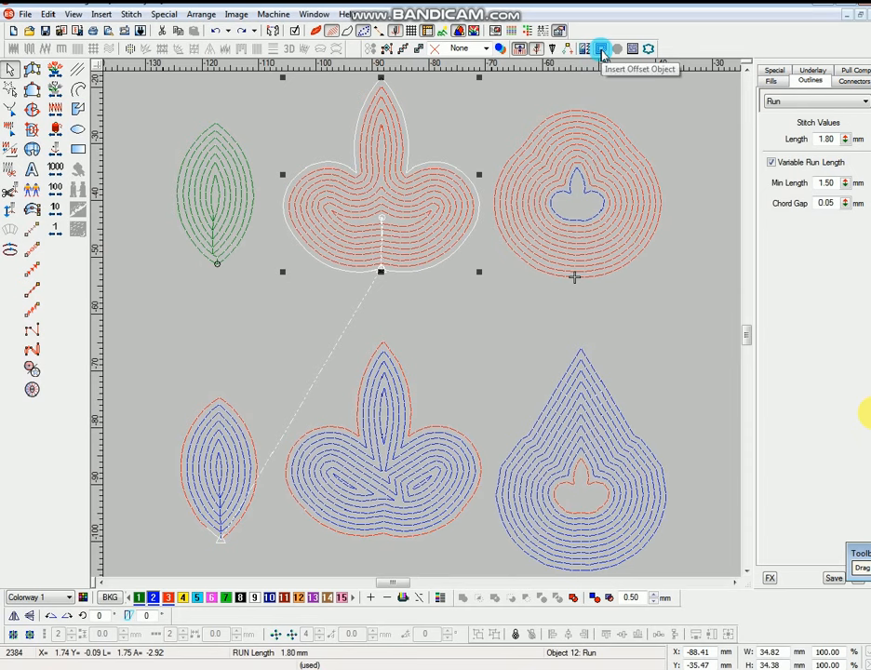
pyautogui.click(602, 51)
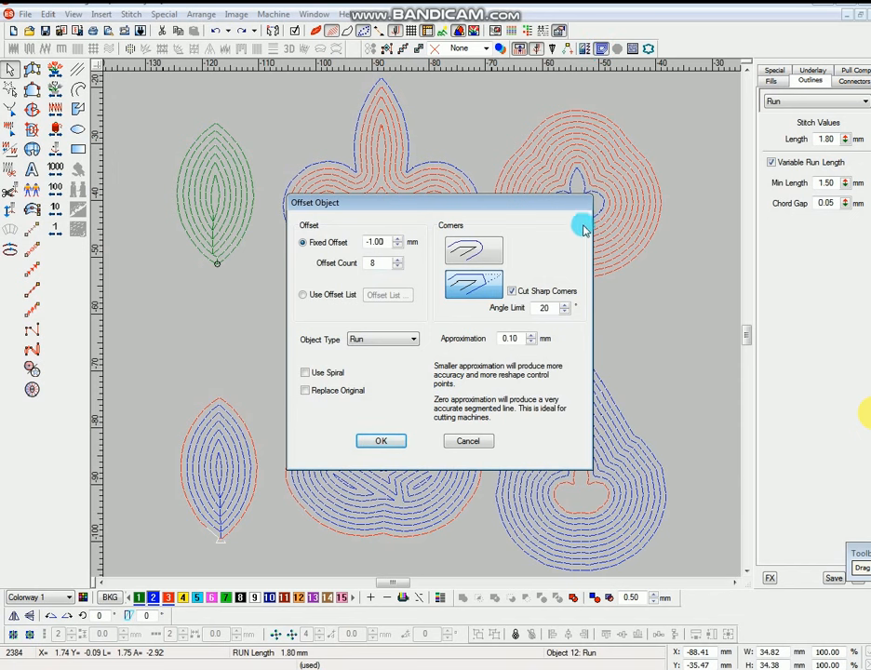
pyautogui.press('Return')
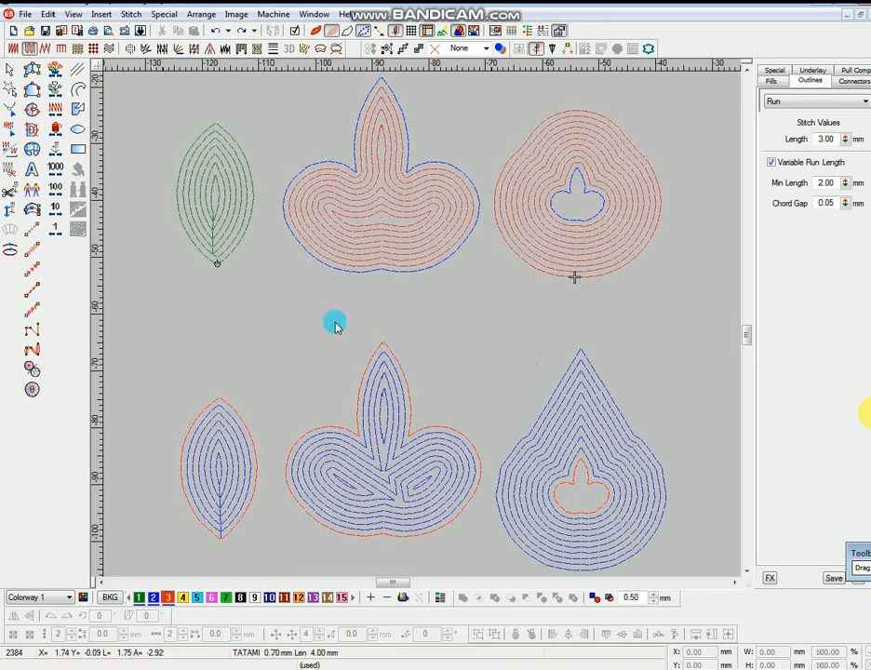
# Step: Draw a closed Run-stitch leaf outline about 13 mm wide and 30 mm tall above the green leaf
pyautogui.hotkey('shift', 'z')
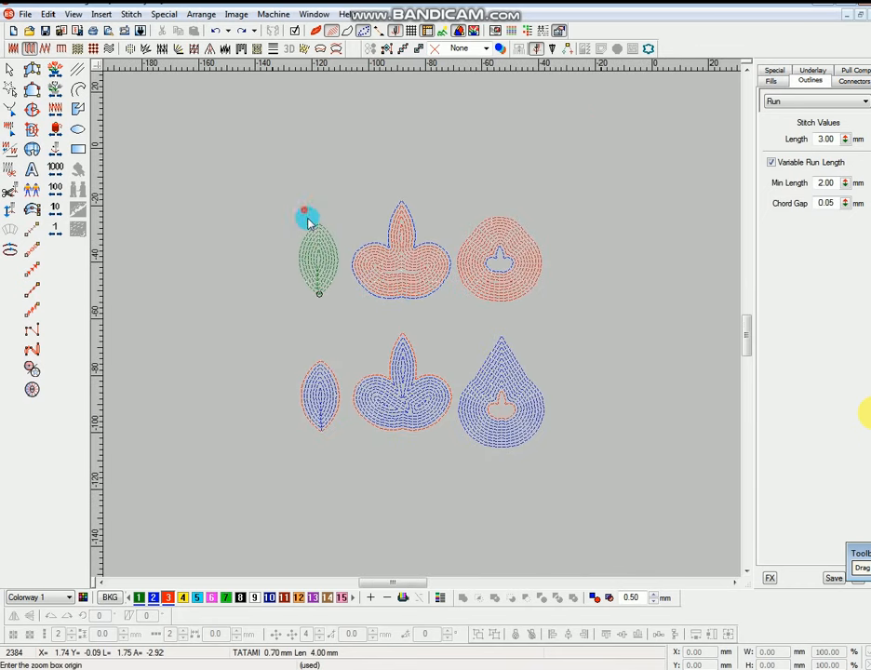
pyautogui.moveTo(304, 212); pyautogui.dragTo(351, 317)
pyautogui.hotkey('shift', 'z')
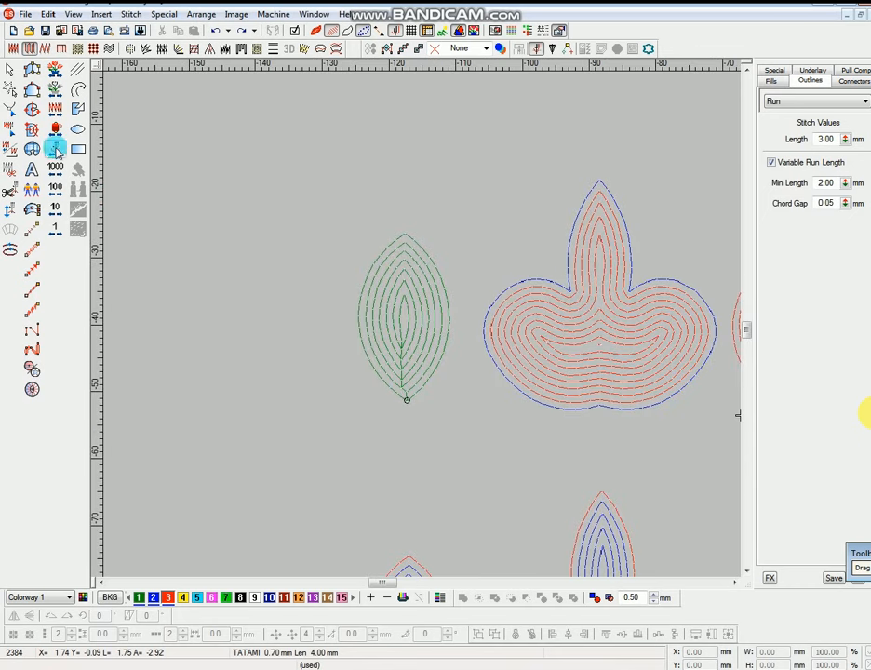
pyautogui.click(32, 229)
pyautogui.scroll(2, 425, 181)
pyautogui.click(411, 253)
pyautogui.click(379, 194)
pyautogui.scroll(3, 401, 193)
pyautogui.click(419, 167)
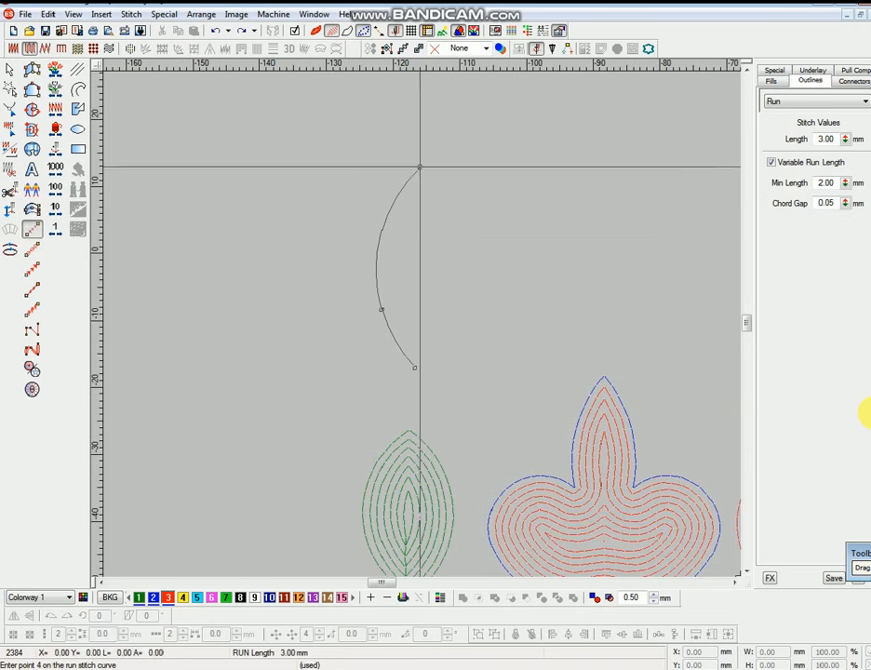
pyautogui.click(462, 256)
pyautogui.click(415, 369)
pyautogui.press('Return')
pyautogui.scroll(2, 382, 224)
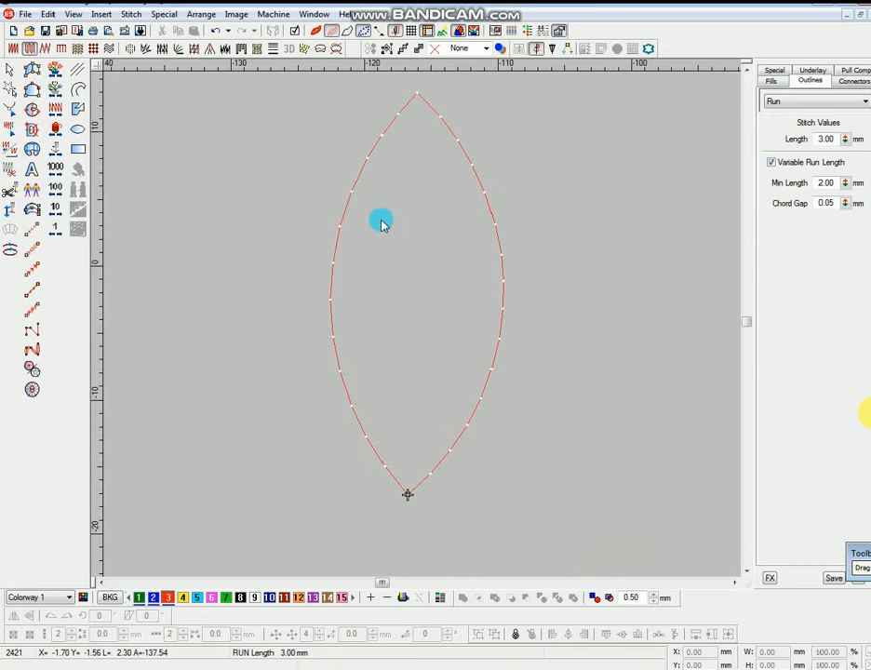
# Step: Reshape the new leaf outline by moving its lower-left curve point slightly outward
pyautogui.hotkey('shift', 'z')
pyautogui.press('Escape')
pyautogui.press('h')
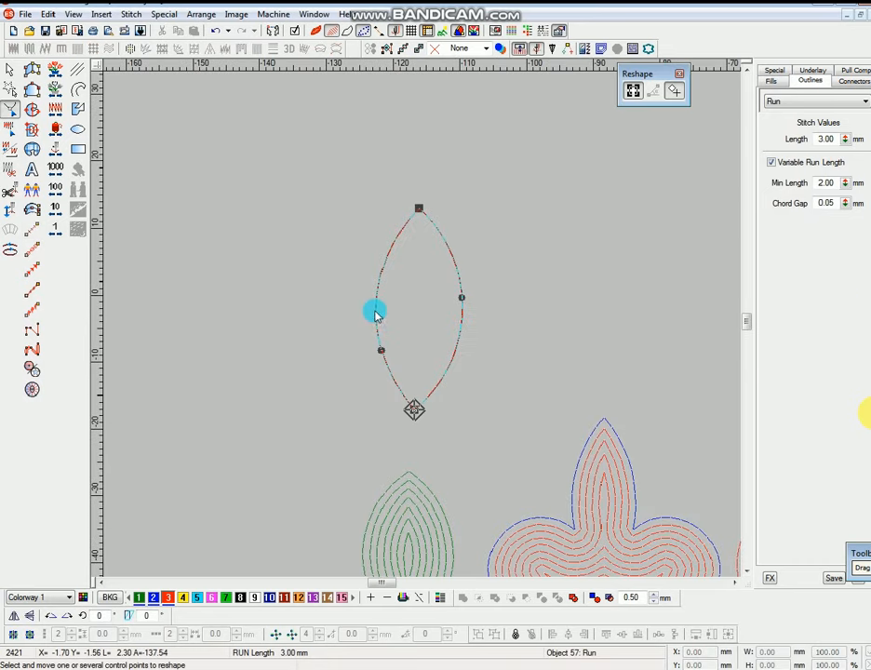
pyautogui.moveTo(382, 350); pyautogui.dragTo(377, 351)
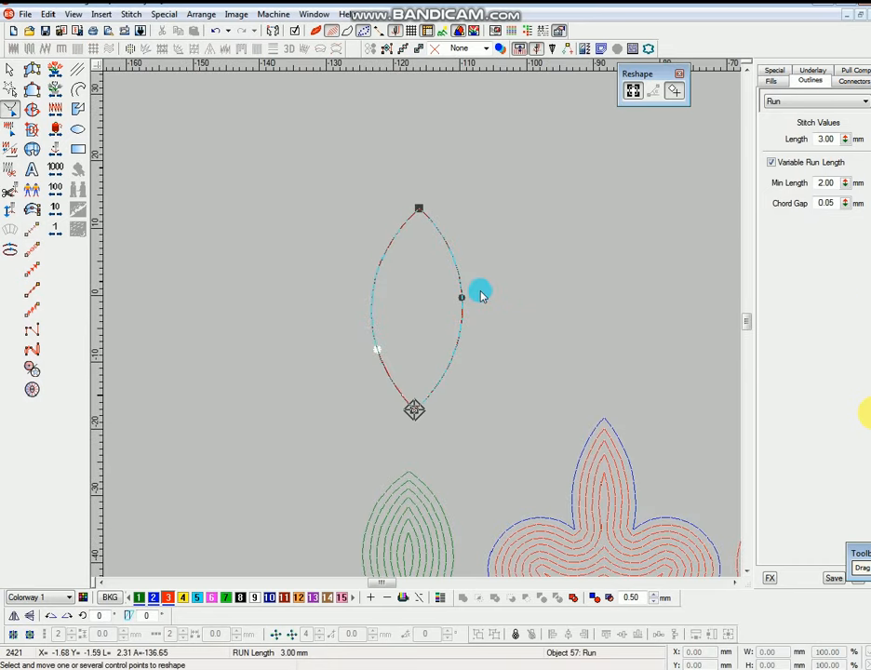
pyautogui.press('Escape')
pyautogui.press('z')
pyautogui.hotkey('shift', 'z')
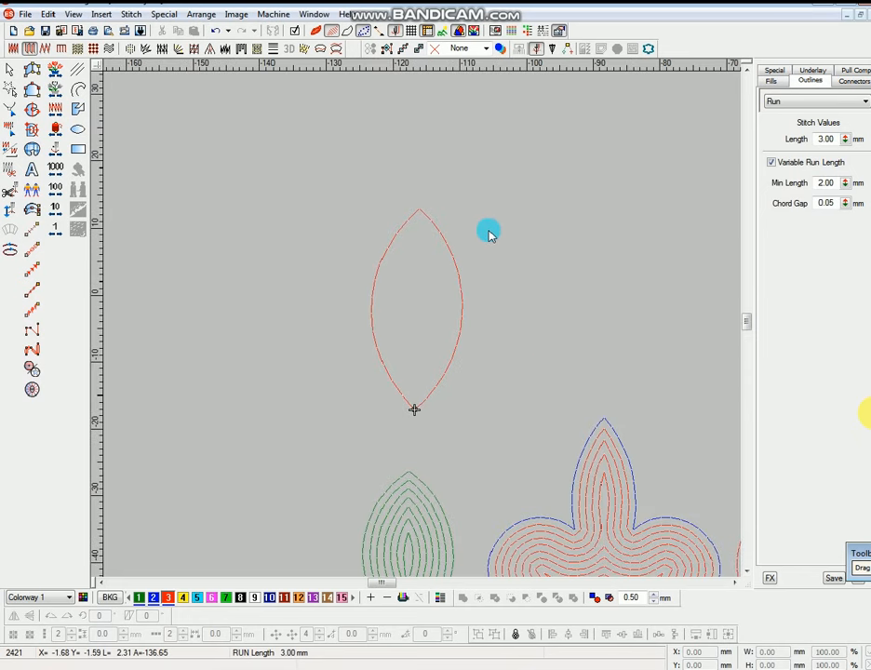
# Step: Offset the new leaf outline inward with a -1.00 mm fixed offset, count 8, Run object type and squared corners
pyautogui.click(452, 267)
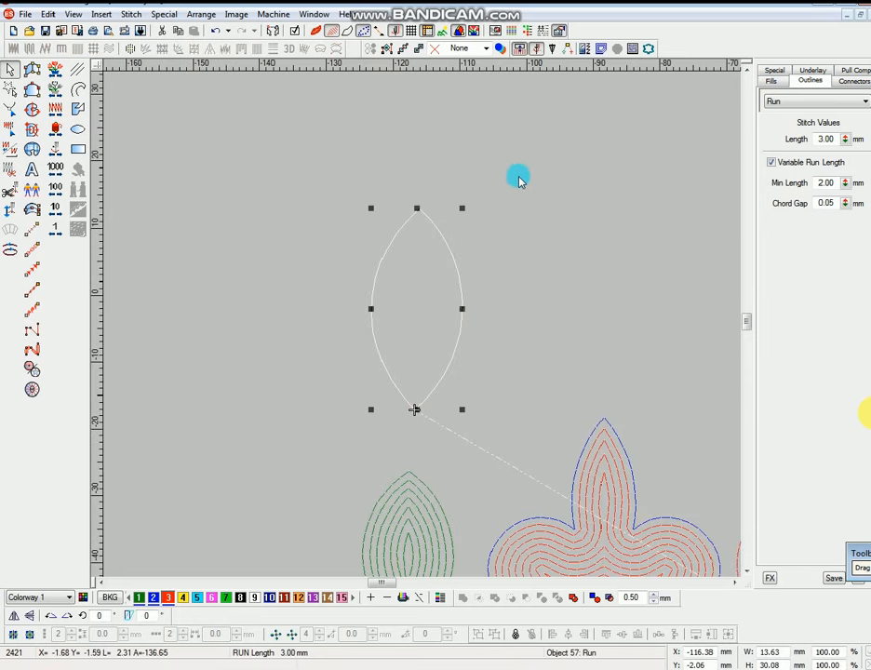
pyautogui.click(601, 50)
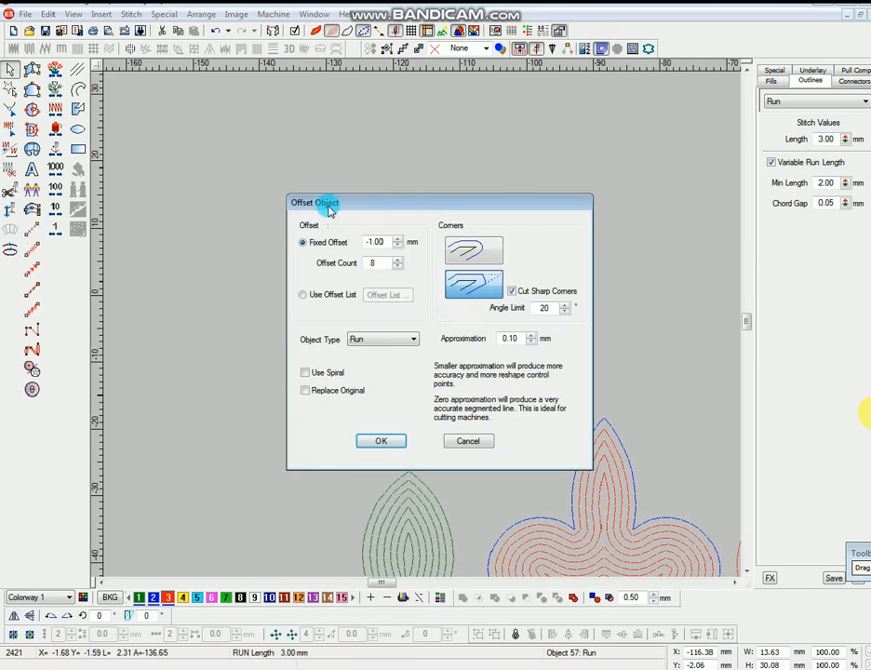
pyautogui.moveTo(356, 207); pyautogui.dragTo(618, 179)
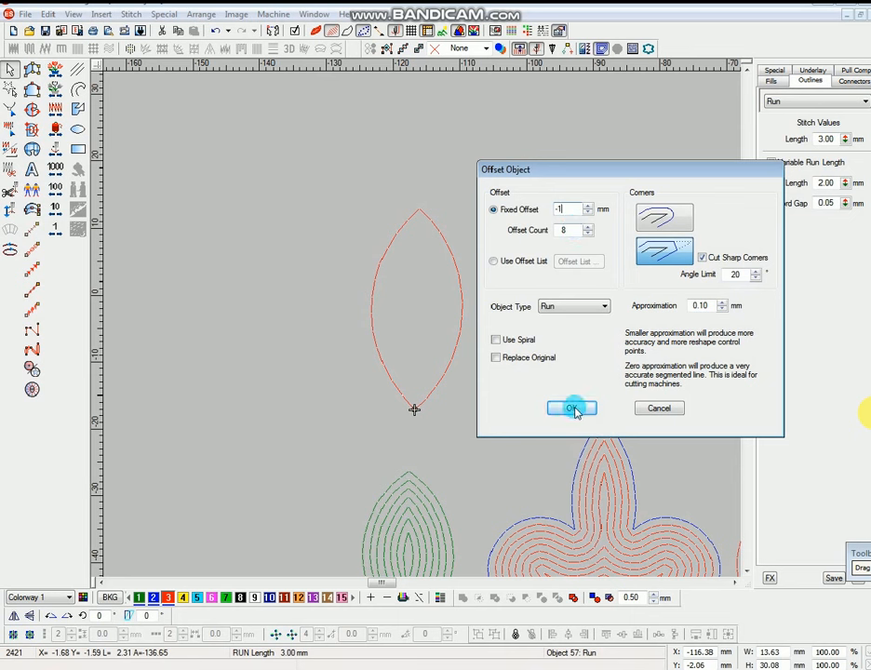
pyautogui.click(550, 307)
pyautogui.click(557, 307)
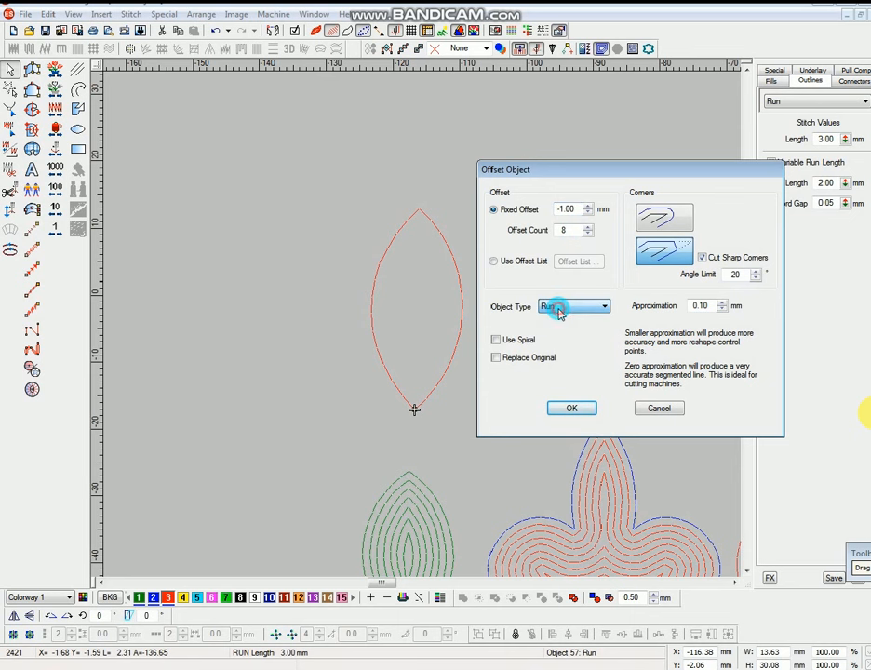
pyautogui.click(571, 410)
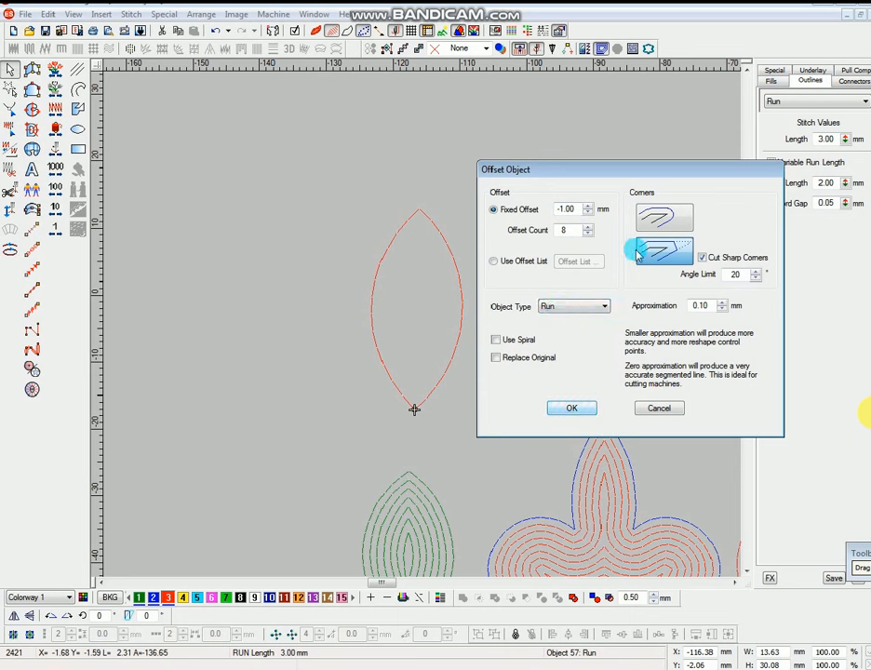
pyautogui.click(572, 408)
pyautogui.press('z')
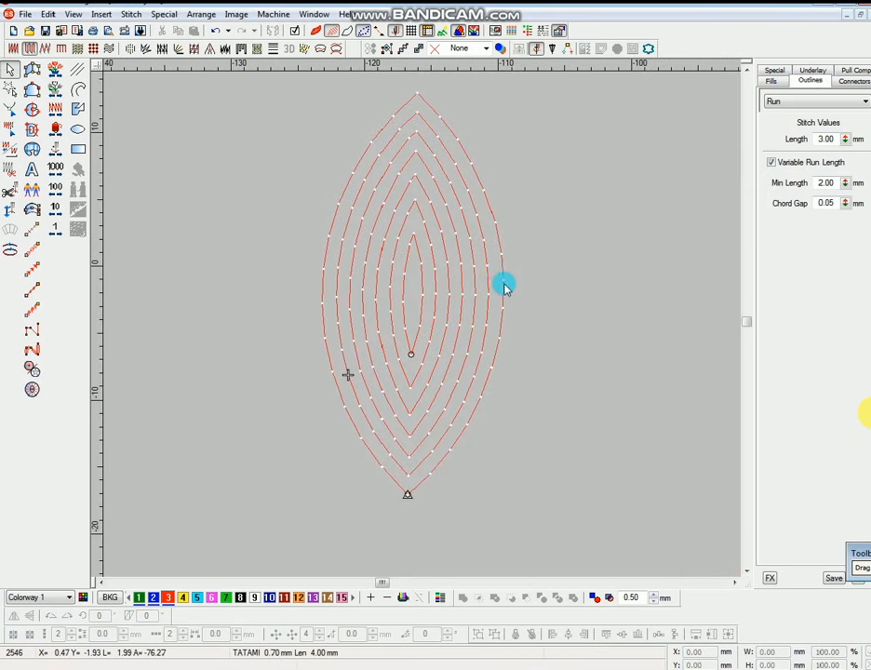
# Step: Inspect the inner offset outlines of the new leaf against the green leaf, and undo the inward offset
pyautogui.click(484, 337)
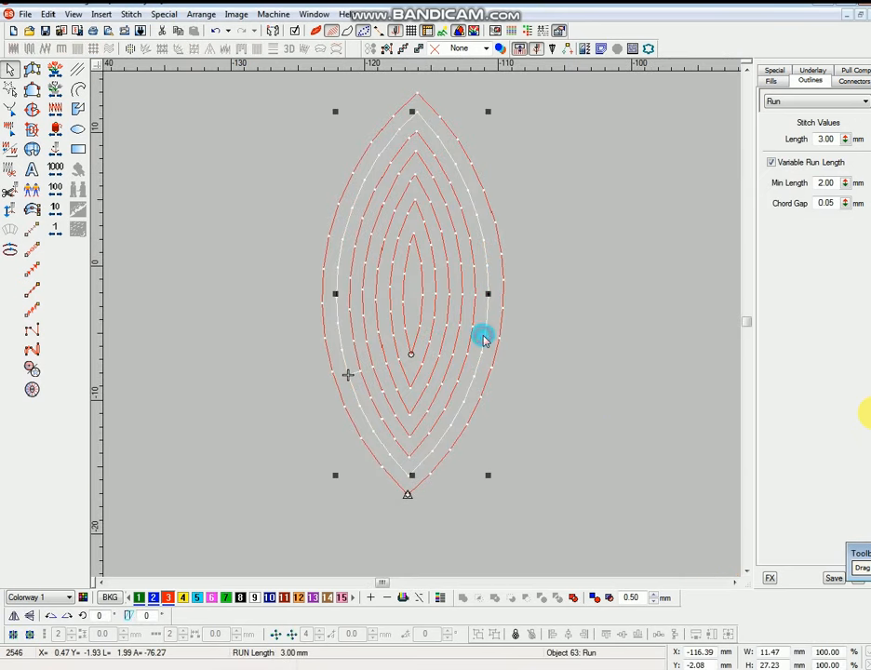
pyautogui.press('h')
pyautogui.click(501, 418)
pyautogui.press('Escape')
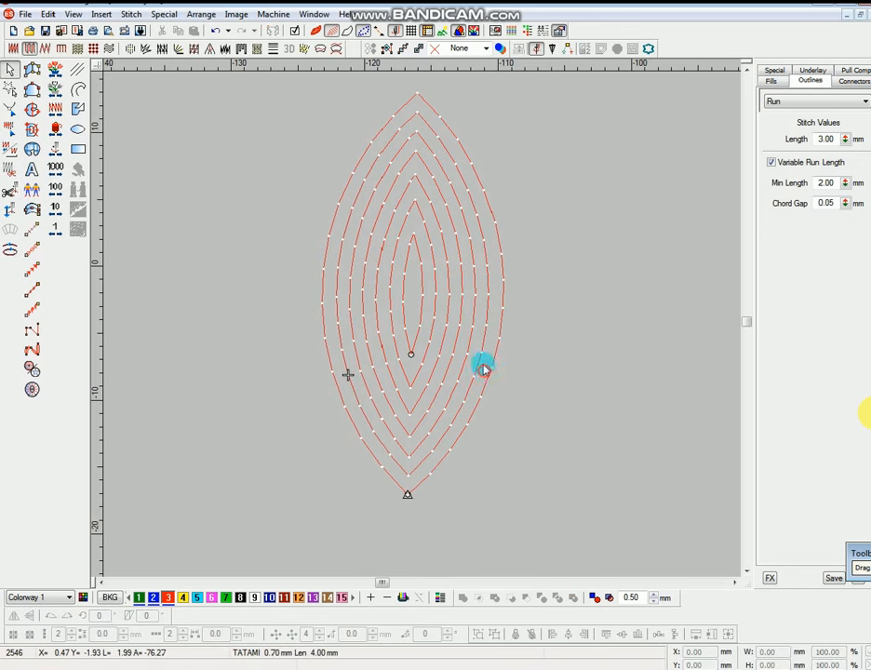
pyautogui.hotkey('shift', 'z')
pyautogui.press('z')
pyautogui.hotkey('shift', 'z')
pyautogui.scroll(-2, 443, 281)
pyautogui.scroll(1, 442, 279)
pyautogui.press('z')
pyautogui.hotkey('shift', 'z')
pyautogui.scroll(-2, 442, 279)
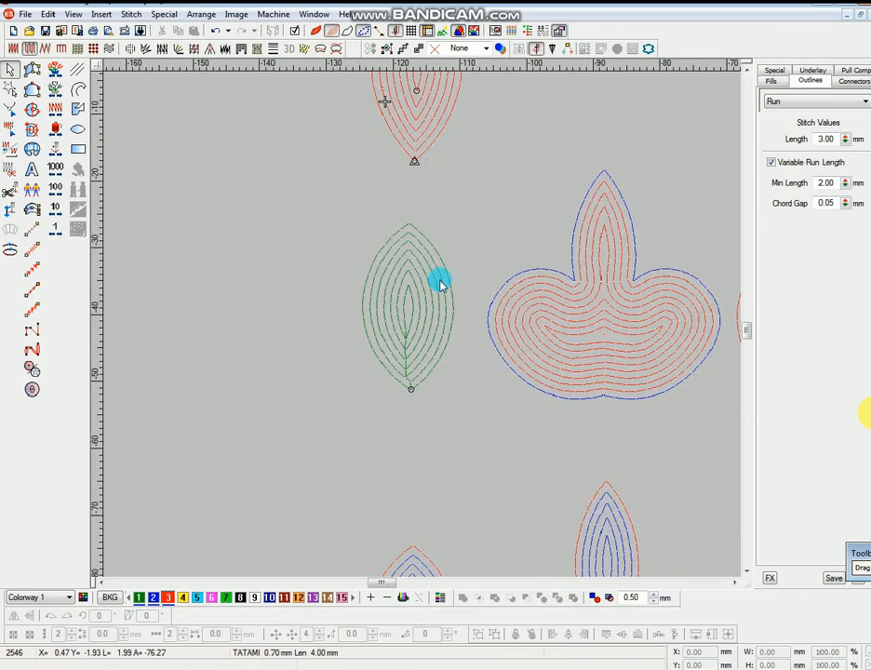
pyautogui.scroll(3, 441, 283)
pyautogui.hotkey('ctrl', 'z')
# Step: Try offsetting the leaf outline outward with a 1.00 mm fixed offset and a count of 8, and undo it
pyautogui.click(456, 265)
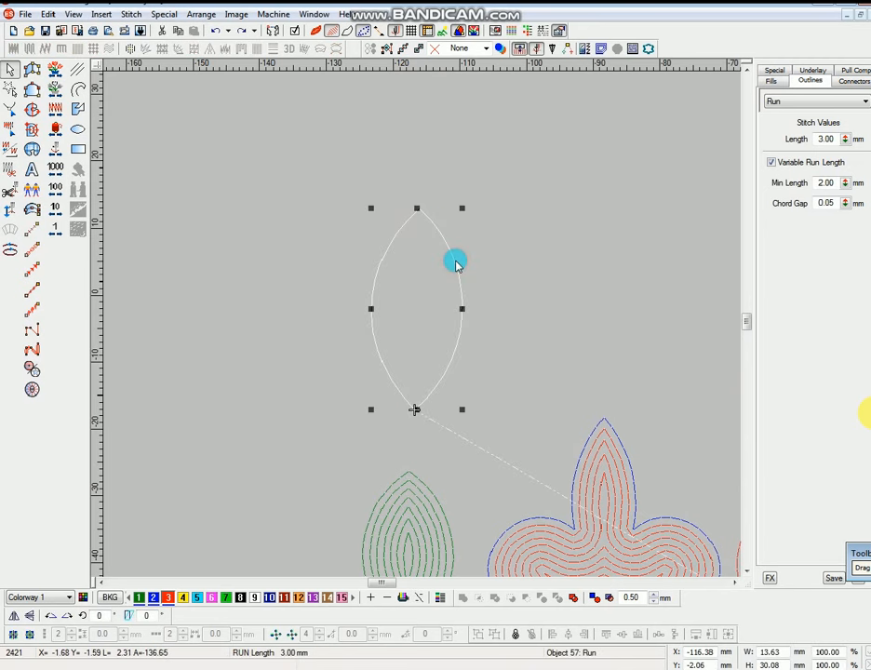
pyautogui.hotkey('alt', 'i')
pyautogui.press('o')
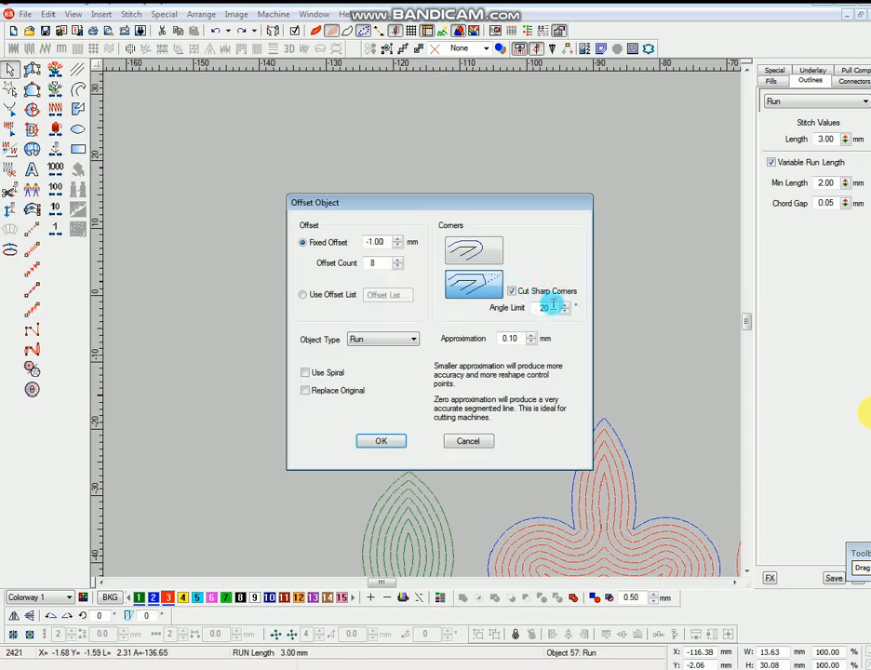
pyautogui.click(372, 243)
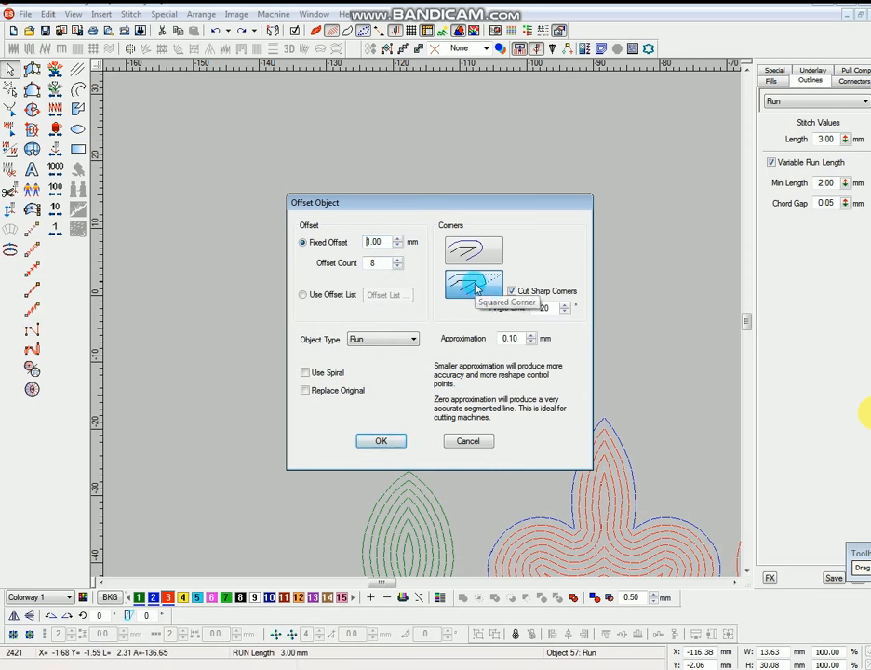
pyautogui.click(390, 441)
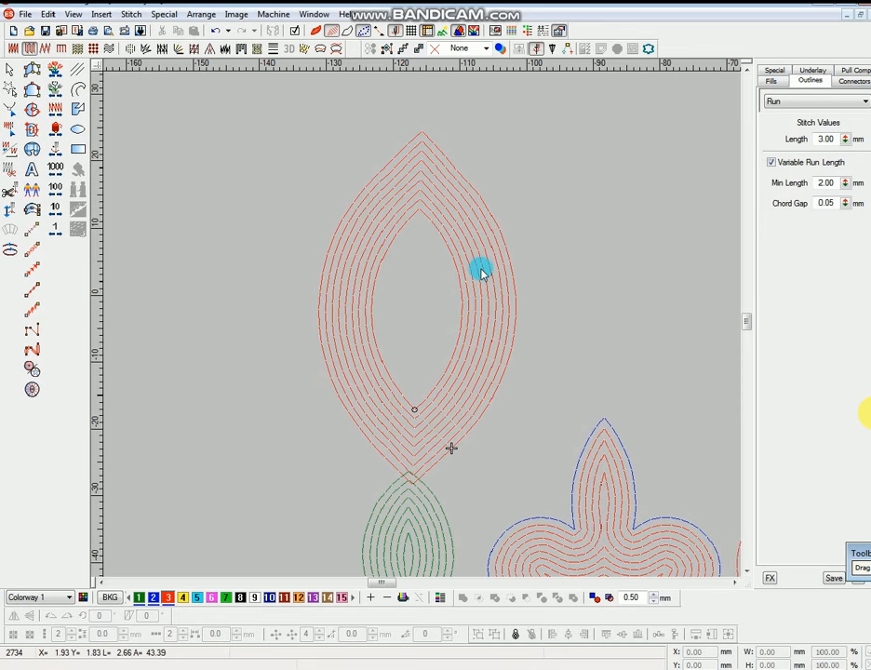
pyautogui.hotkey('ctrl', 'z')
pyautogui.scroll(-3, 453, 274)
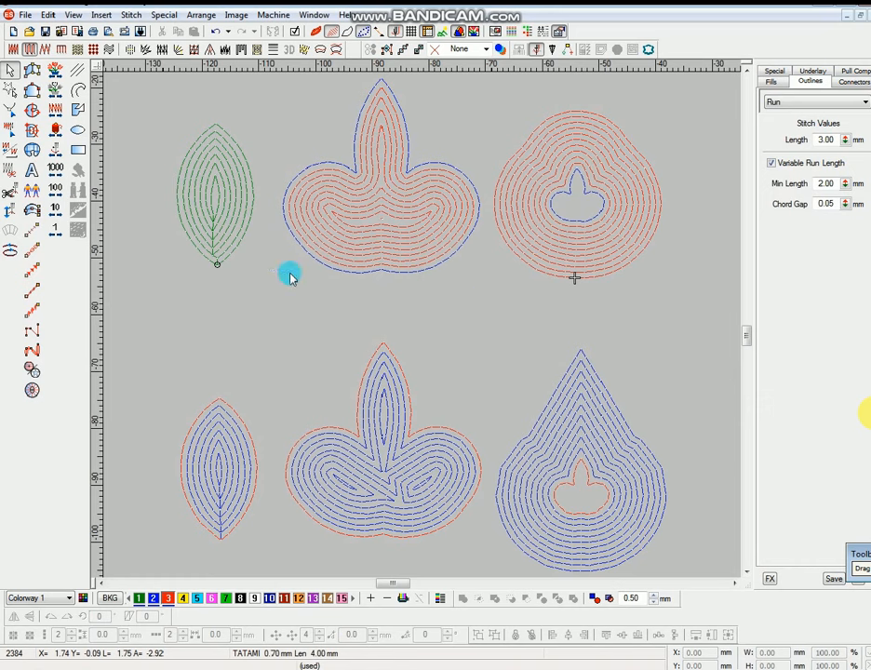
# Step: Set the Run outline stitch length to 2.00 mm and minimum length to 1.80 mm, and save these properties
pyautogui.click(53, 232)
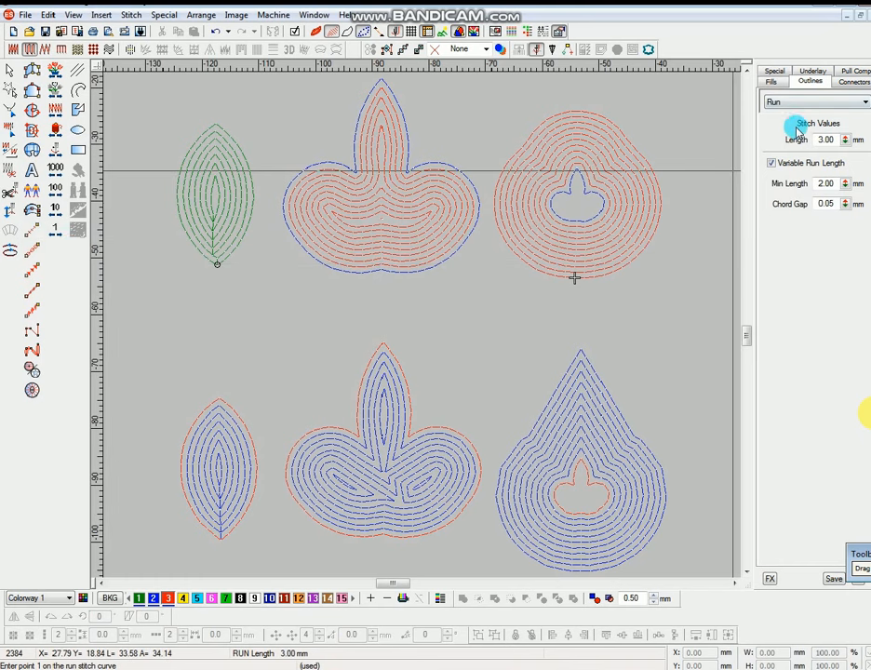
pyautogui.click(846, 139)
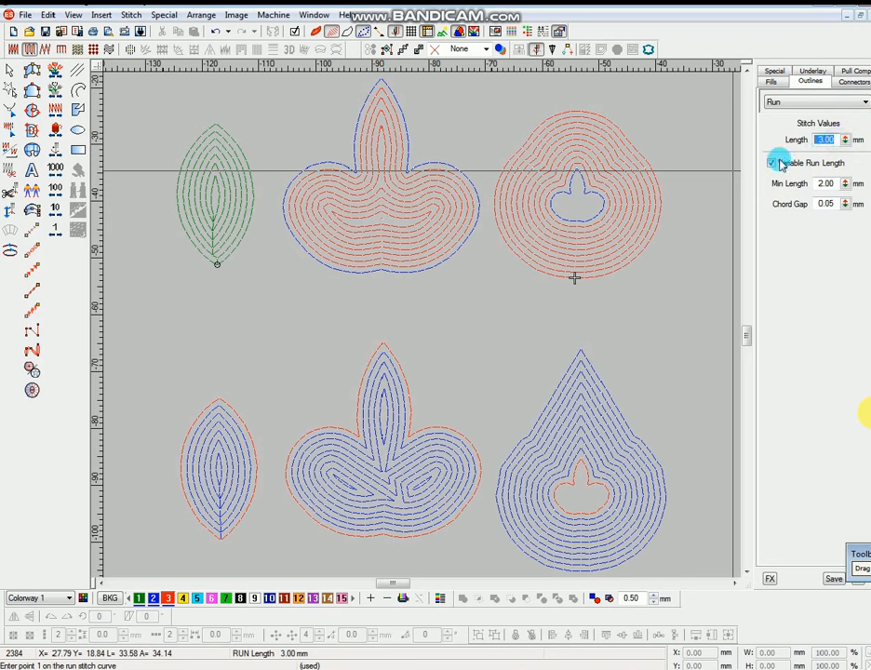
pyautogui.write('2')
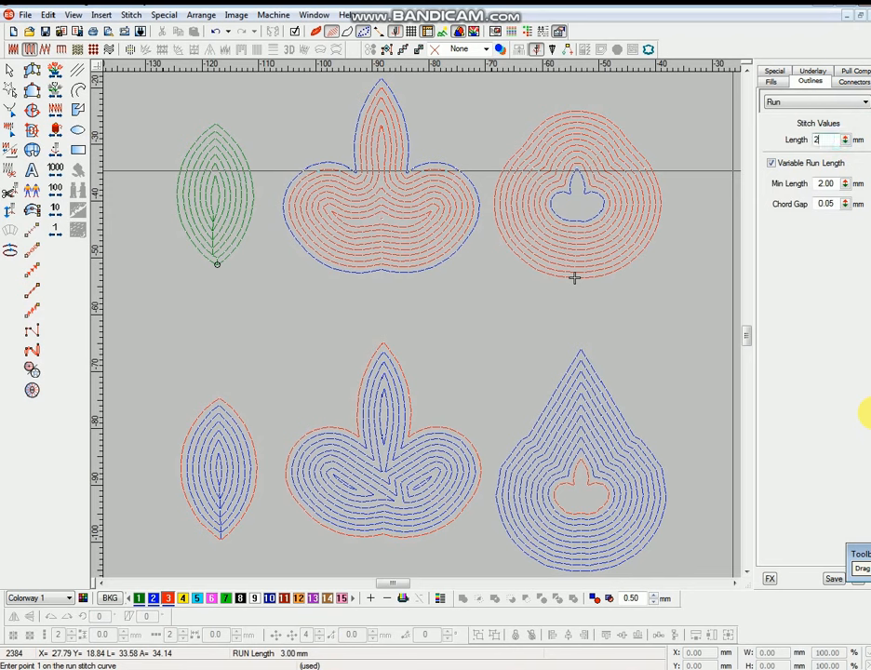
pyautogui.click(828, 184)
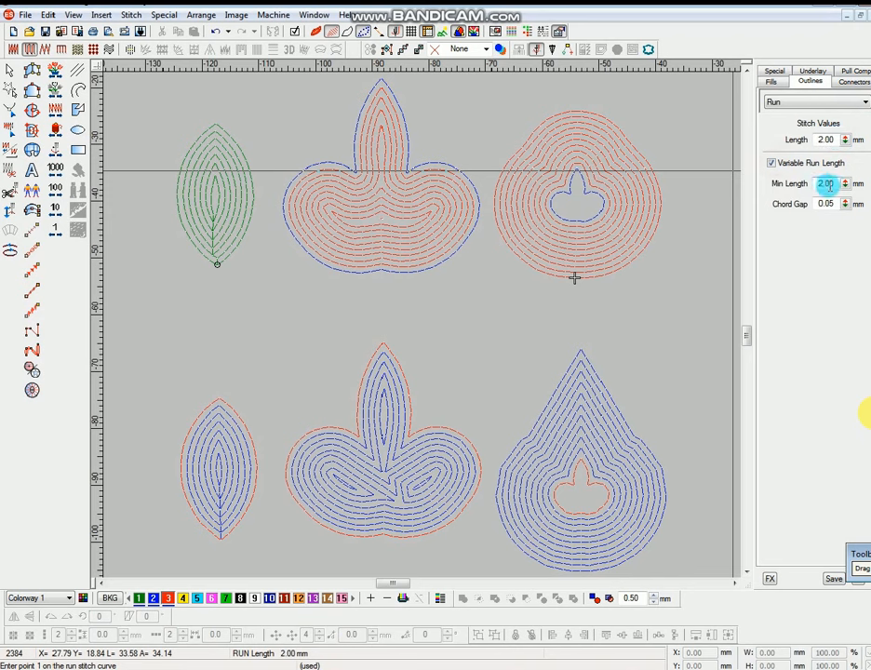
pyautogui.moveTo(838, 185); pyautogui.dragTo(800, 193)
pyautogui.click(778, 284)
pyautogui.click(828, 149)
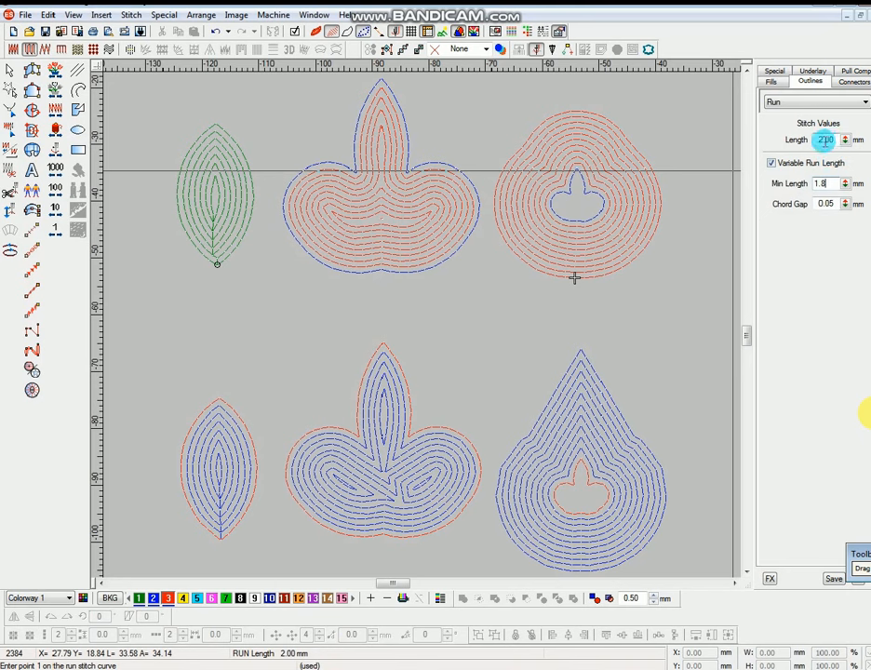
pyautogui.click(823, 505)
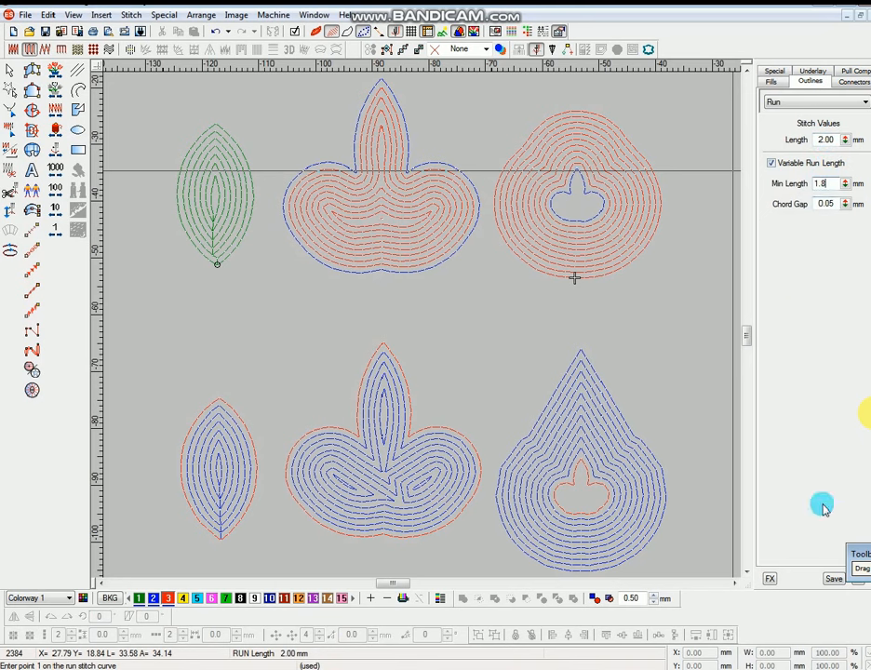
pyautogui.click(836, 579)
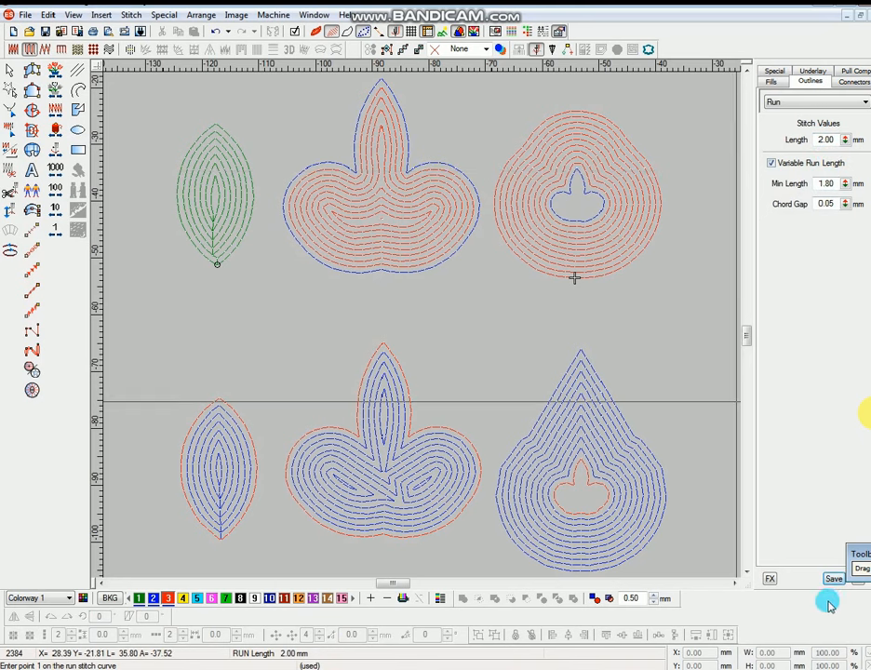
pyautogui.click(834, 578)
pyautogui.click(331, 336)
pyautogui.click(498, 373)
pyautogui.press('Return')
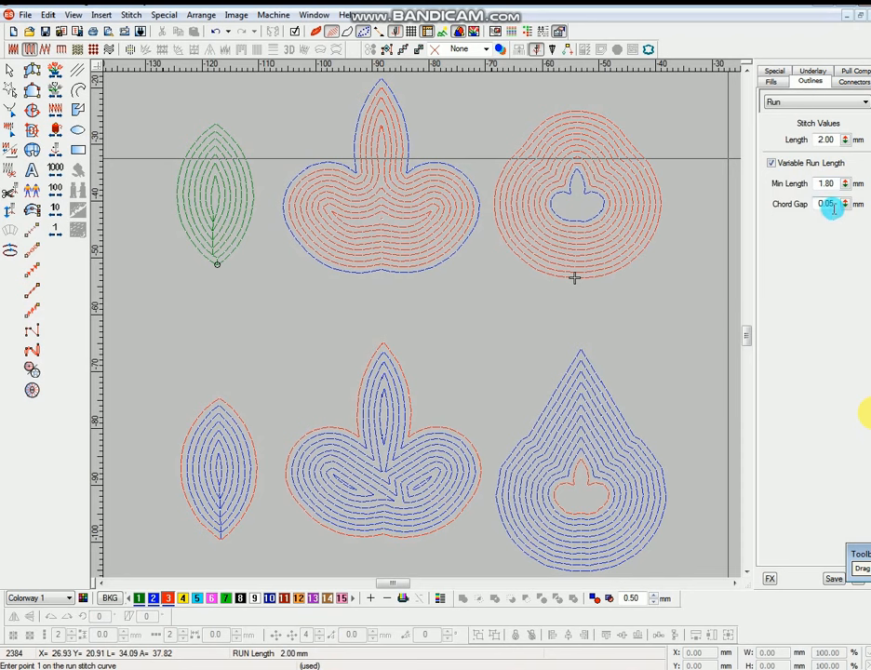
pyautogui.doubleClick(827, 140)
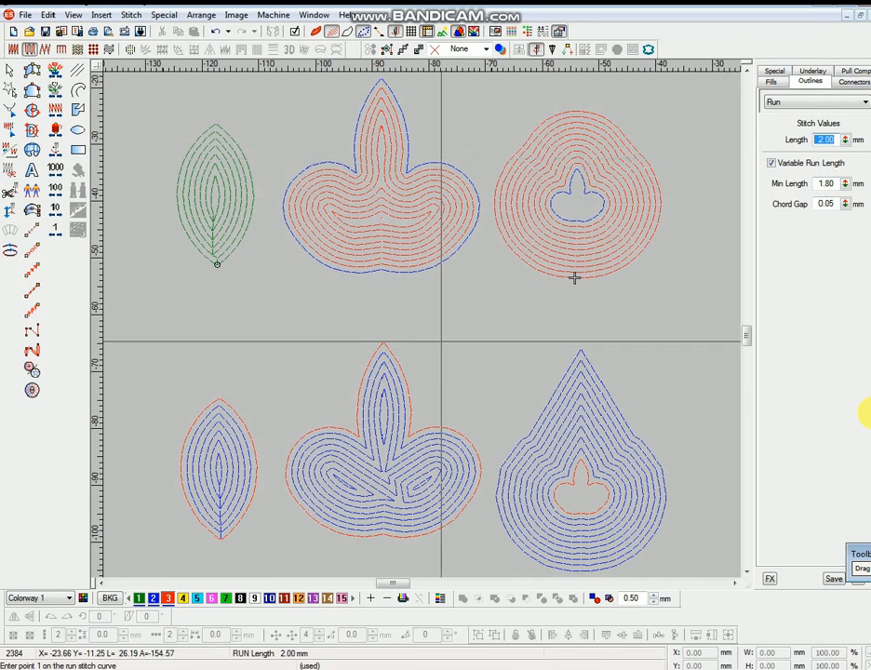
pyautogui.scroll(2, 440, 337)
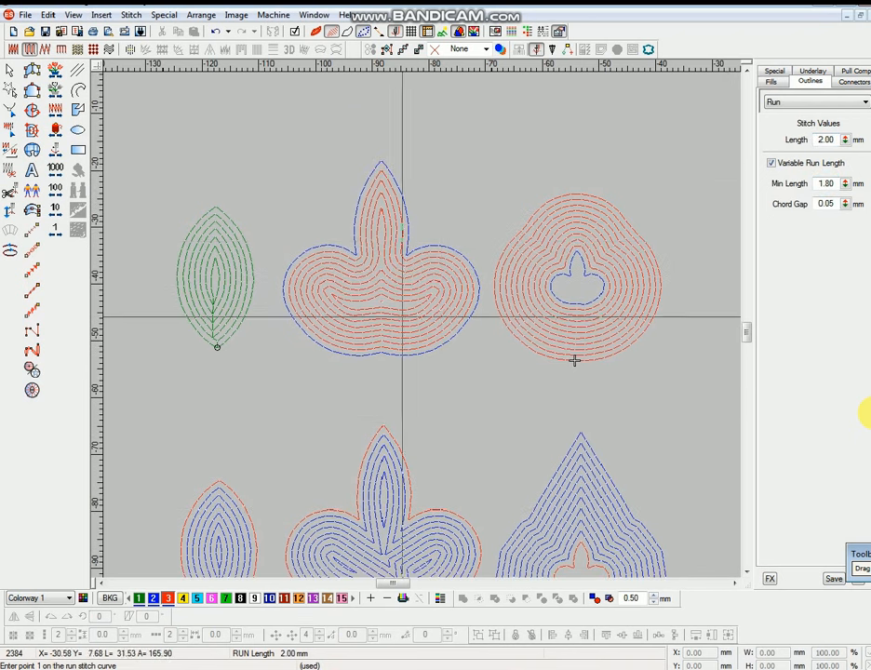
pyautogui.hotkey('shift', 'z')
pyautogui.press('Escape')
pyautogui.press('b')
pyautogui.moveTo(287, 170); pyautogui.dragTo(411, 448)
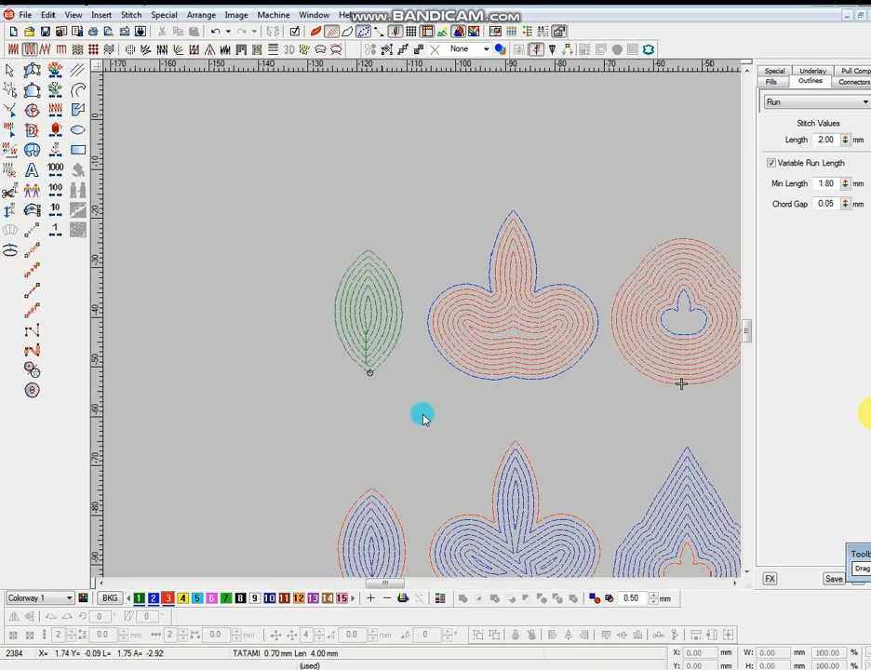
# Step: Place a copy of the three-lobed flower's blue outer outline in the empty area above the samples and select the copy
pyautogui.hotkey('shift', 'z')
pyautogui.press('b')
pyautogui.click(464, 137)
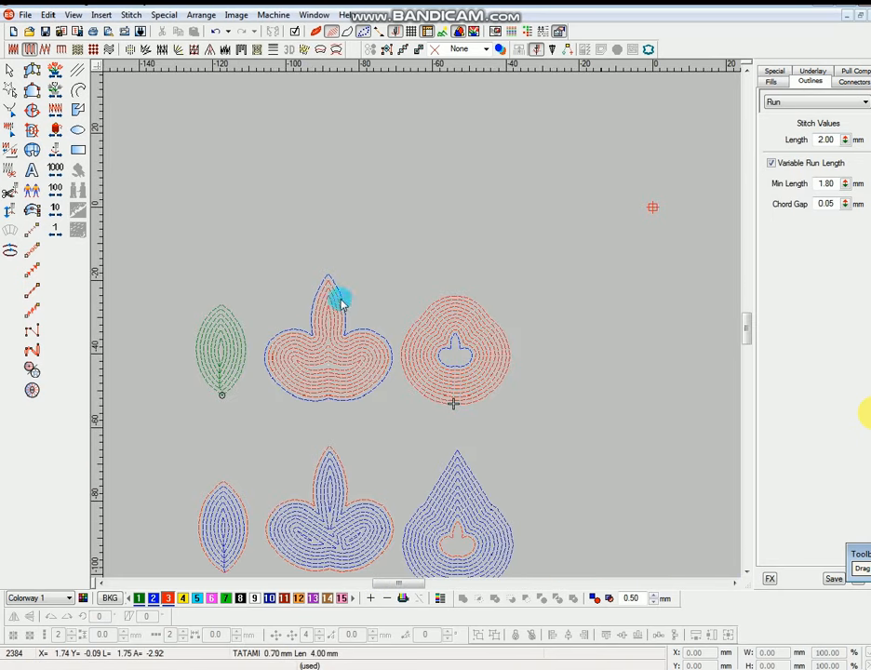
pyautogui.click(347, 315)
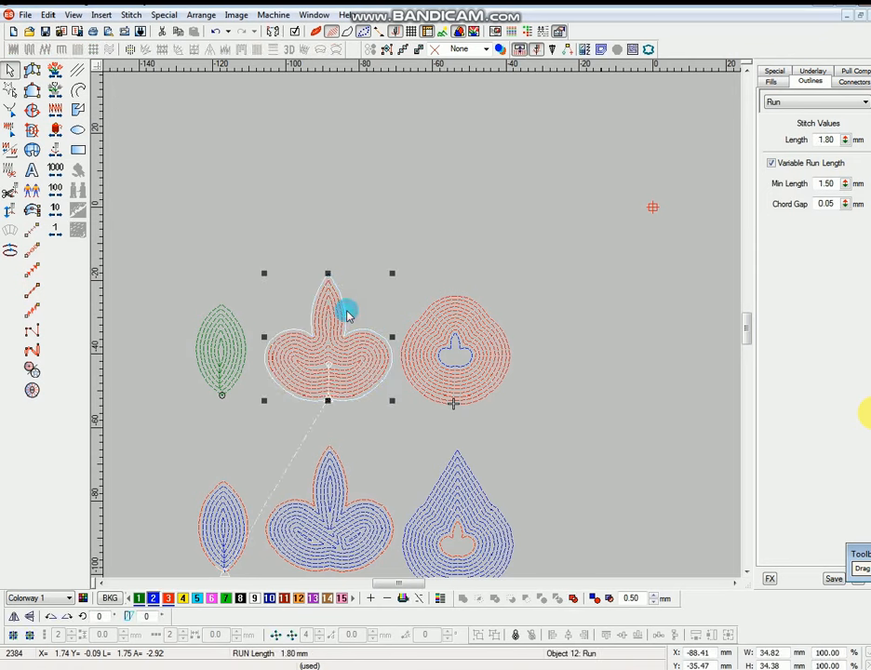
pyautogui.moveTo(347, 315); pyautogui.dragTo(494, 347)
pyautogui.scroll(1, 424, 257)
pyautogui.press('b')
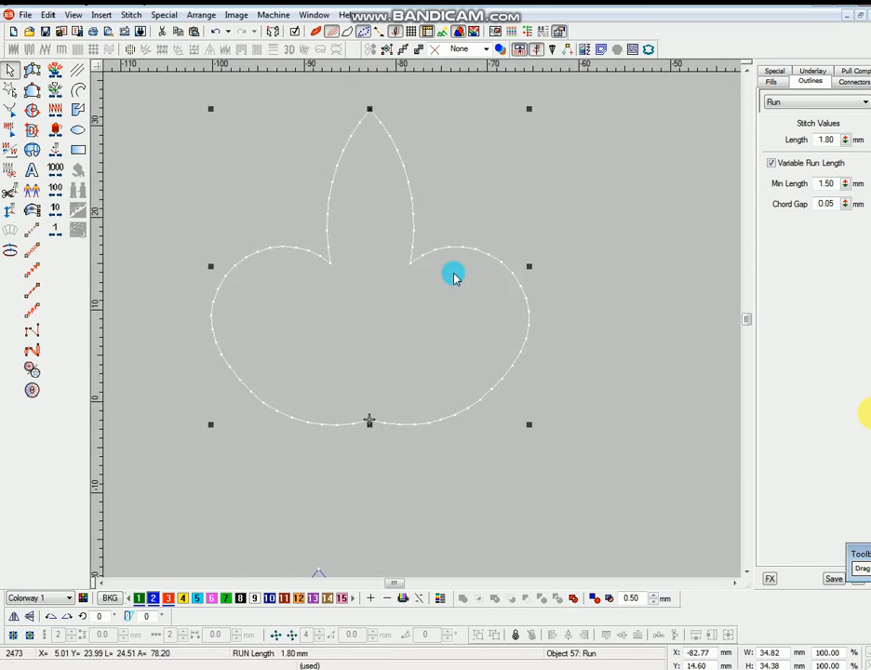
pyautogui.press('Escape')
pyautogui.click(432, 257)
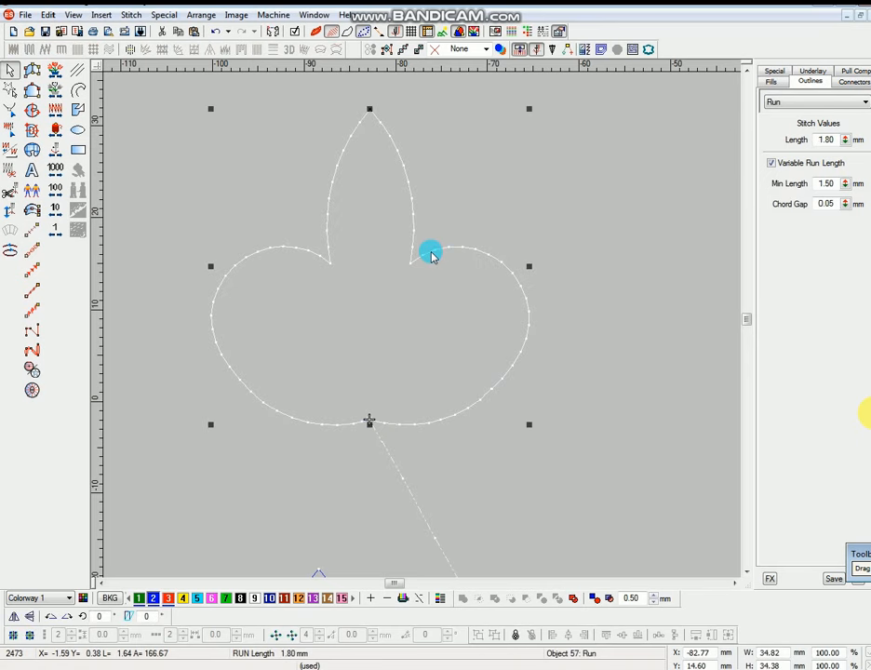
# Step: Offset the copied flower outline inward with a -1.00 mm fixed offset, count 8, Run object type and rounded corners
pyautogui.hotkey('alt', 'i')
pyautogui.press('o')
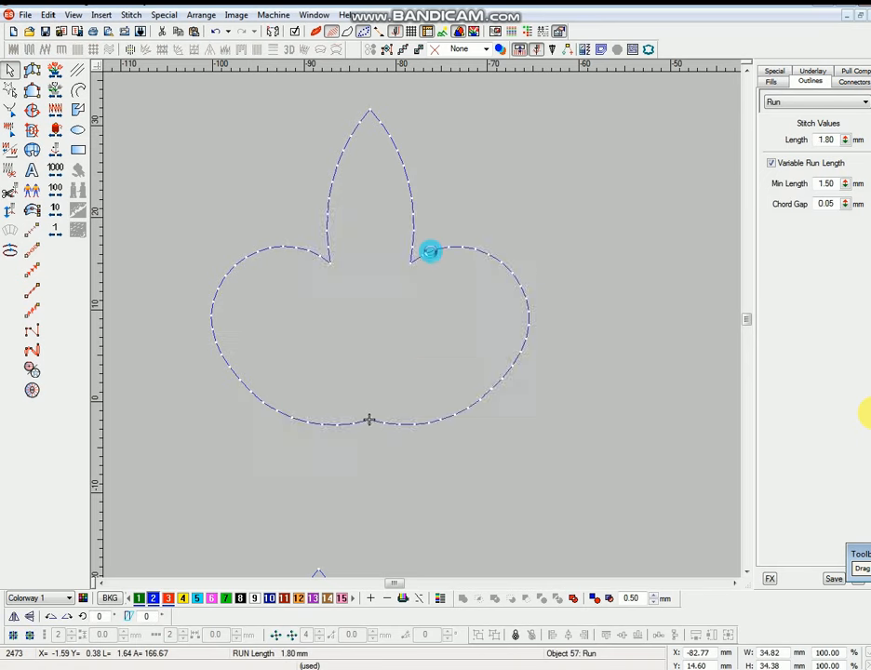
pyautogui.moveTo(389, 202); pyautogui.dragTo(500, 235)
pyautogui.click(538, 242)
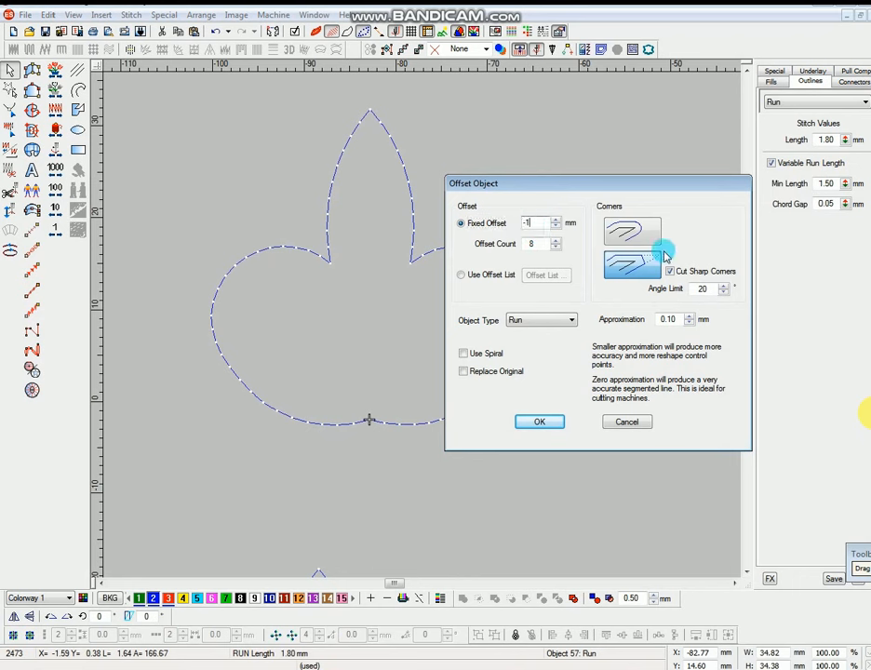
pyautogui.click(636, 238)
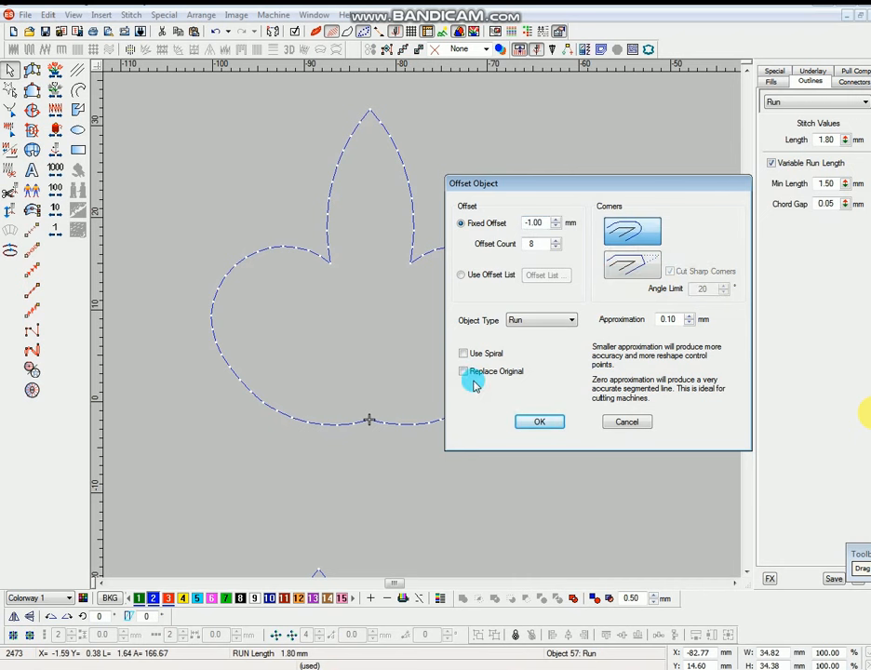
pyautogui.click(536, 424)
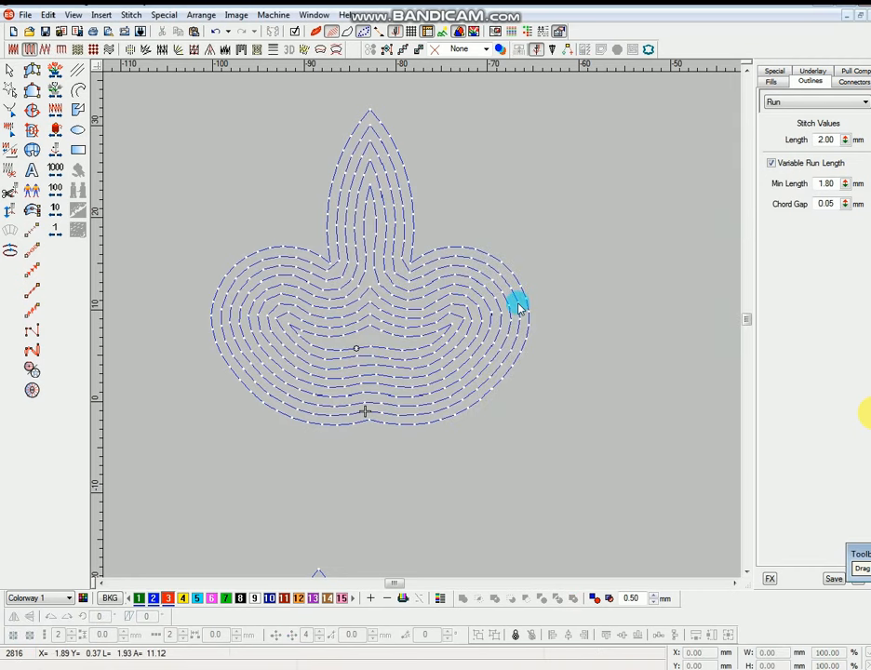
# Step: Compare the new rounded-corner offset outlines with the red sample outlines of the same flower shape
pyautogui.scroll(-2, 468, 405)
pyautogui.scroll(1, 468, 407)
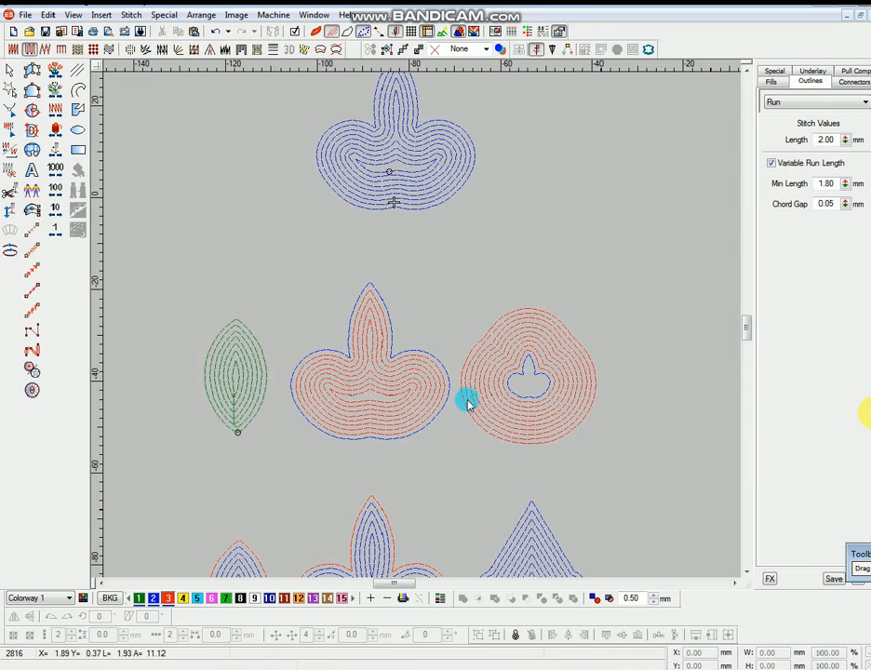
pyautogui.scroll(1, 468, 404)
pyautogui.scroll(1, 398, 480)
pyautogui.scroll(-3, 381, 469)
pyautogui.scroll(2, 353, 433)
pyautogui.scroll(3, 354, 423)
pyautogui.scroll(1, 439, 382)
pyautogui.scroll(-1, 433, 306)
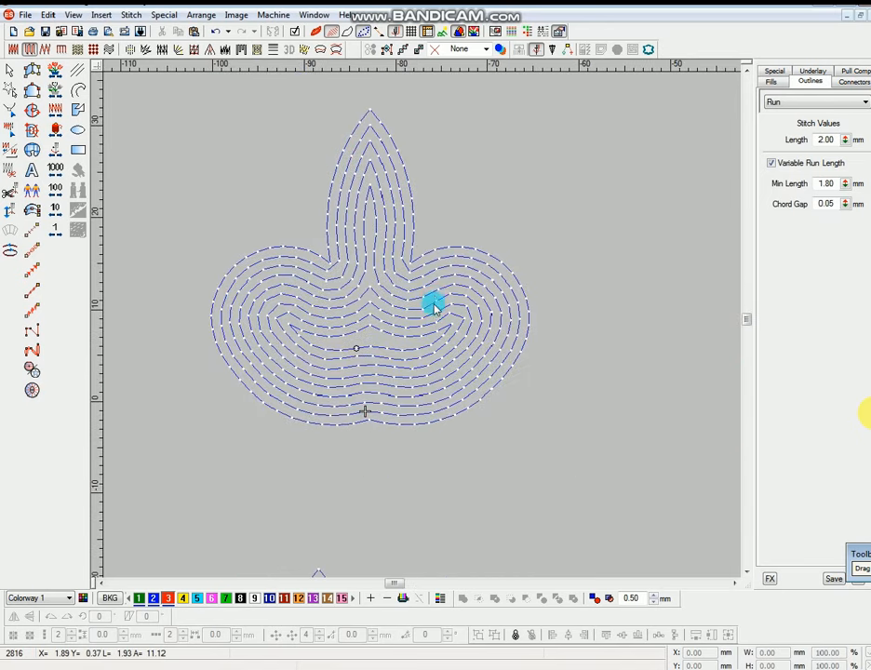
# Step: Place a second copy of the flower's outer outline in the empty area beside the rounded-corner version
pyautogui.click(451, 251)
pyautogui.press('Escape')
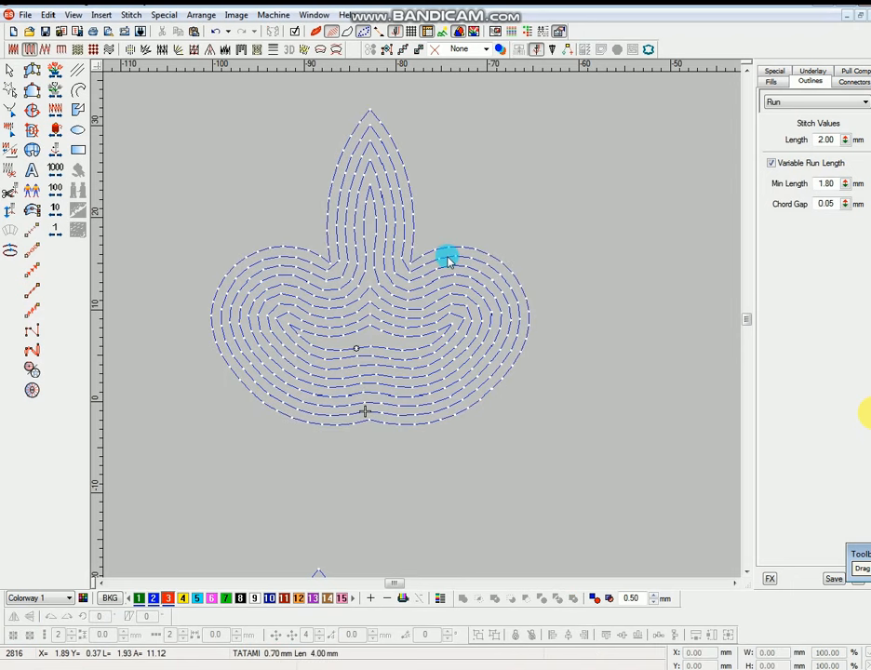
pyautogui.click(448, 253)
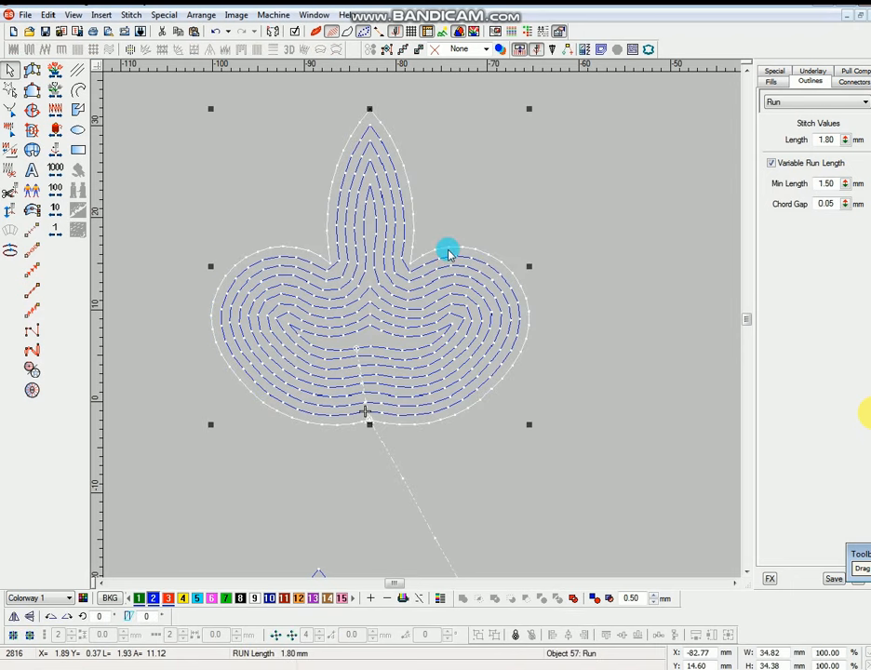
pyautogui.moveTo(449, 254); pyautogui.dragTo(510, 286)
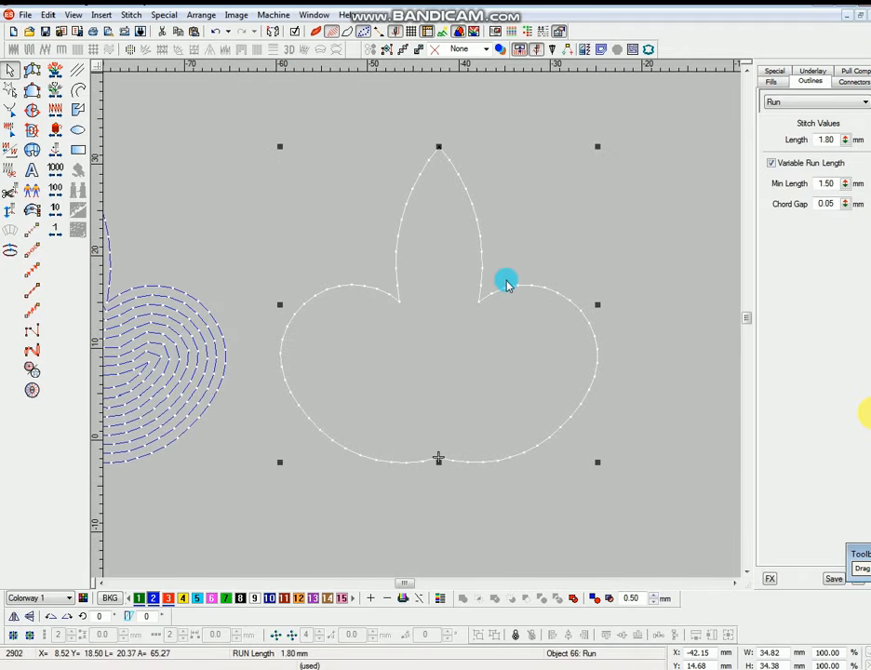
# Step: Offset the second flower outline inward by -1.00 mm with a count of 8, Run object type and squared corners
pyautogui.hotkey('alt', 'i')
pyautogui.press('o')
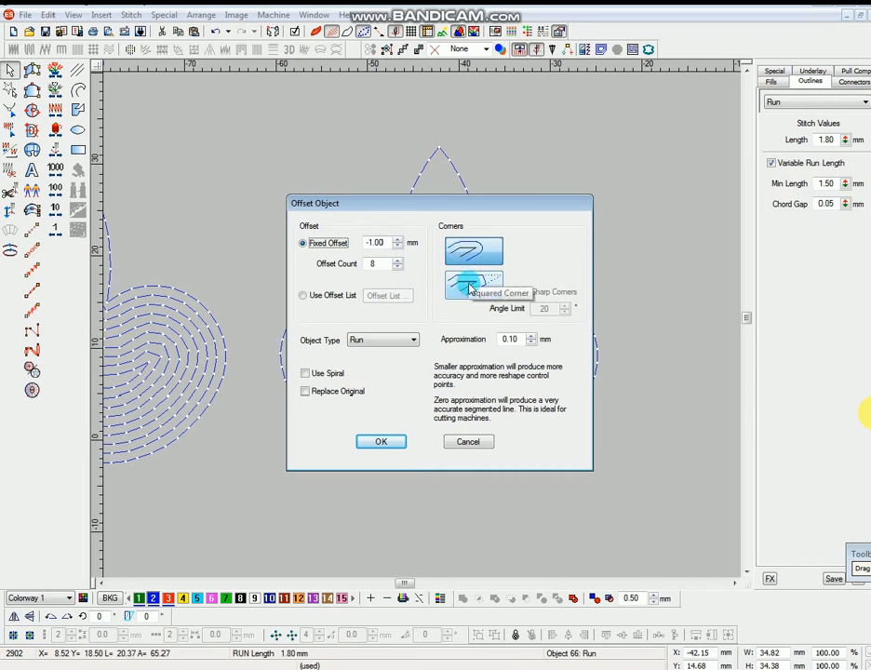
pyautogui.click(470, 286)
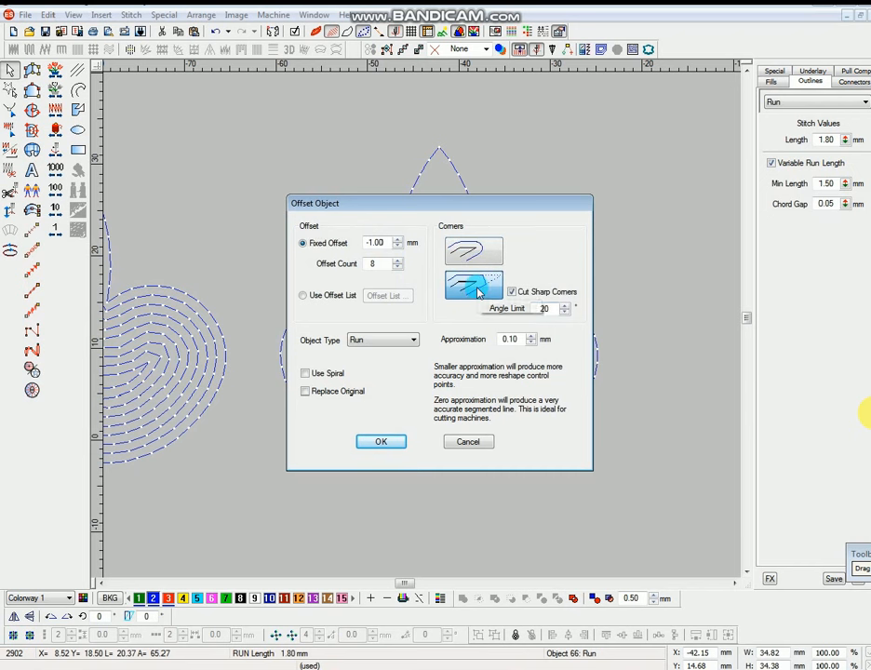
pyautogui.click(384, 439)
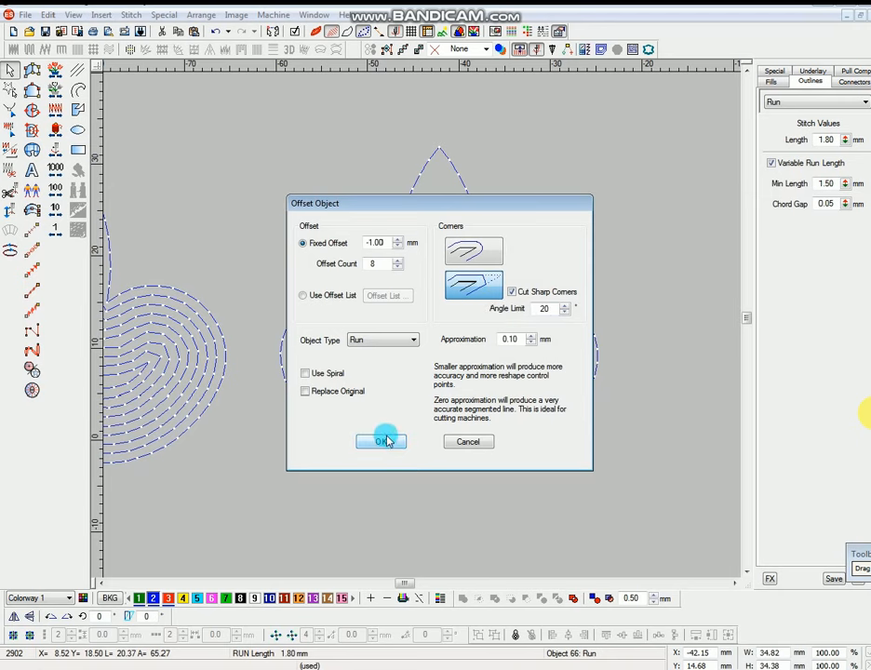
pyautogui.click(493, 329)
# Step: Compare the squared-corner flower offsets with the lower sample row and with the rounded-corner version
pyautogui.scroll(-1, 497, 320)
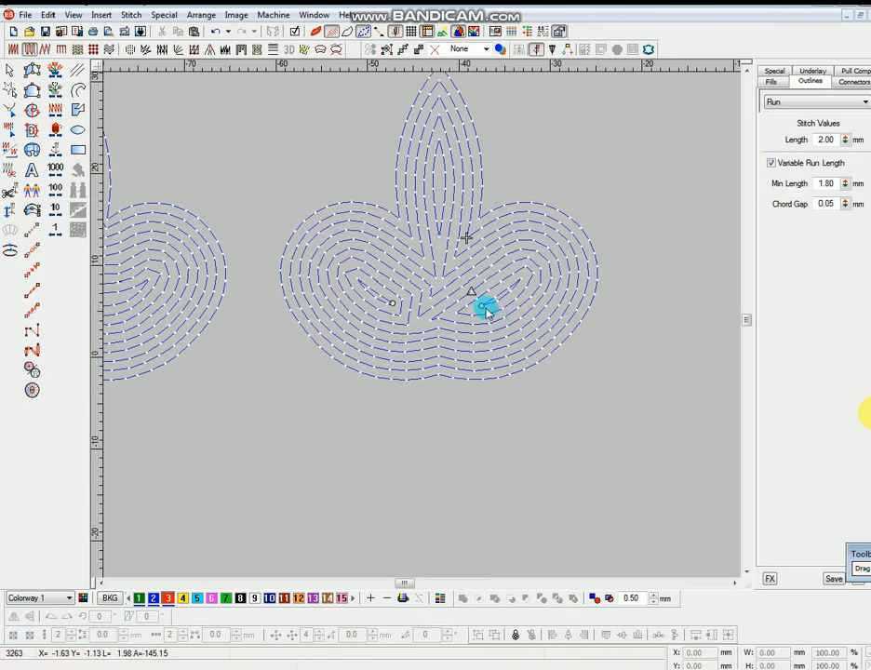
pyautogui.hotkey('shift', 'z')
pyautogui.scroll(-3, 468, 316)
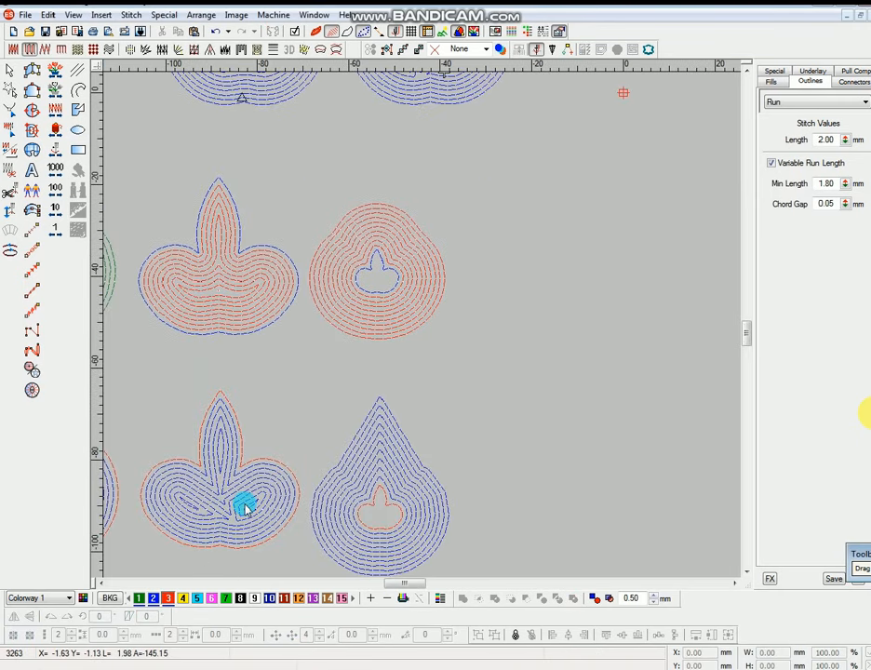
pyautogui.scroll(2, 243, 506)
pyautogui.scroll(1, 447, 233)
pyautogui.press('b')
pyautogui.moveTo(264, 155); pyautogui.dragTo(373, 412)
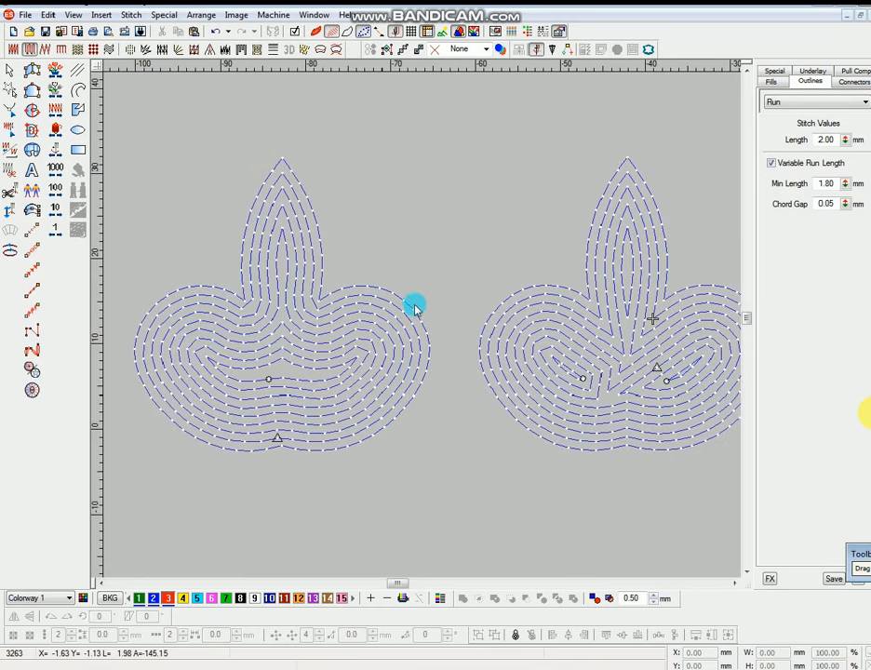
# Step: Review the corner options in the Offset Object settings for both new flower outlines, leaving the outlines as they are
pyautogui.click(411, 307)
pyautogui.hotkey('alt', 'i')
pyautogui.press('o')
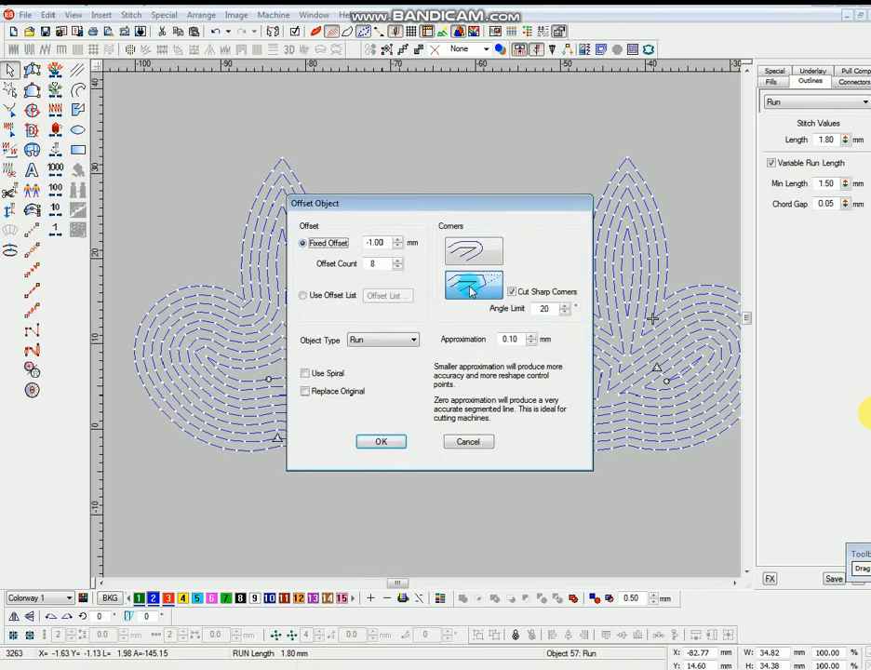
pyautogui.press('Return')
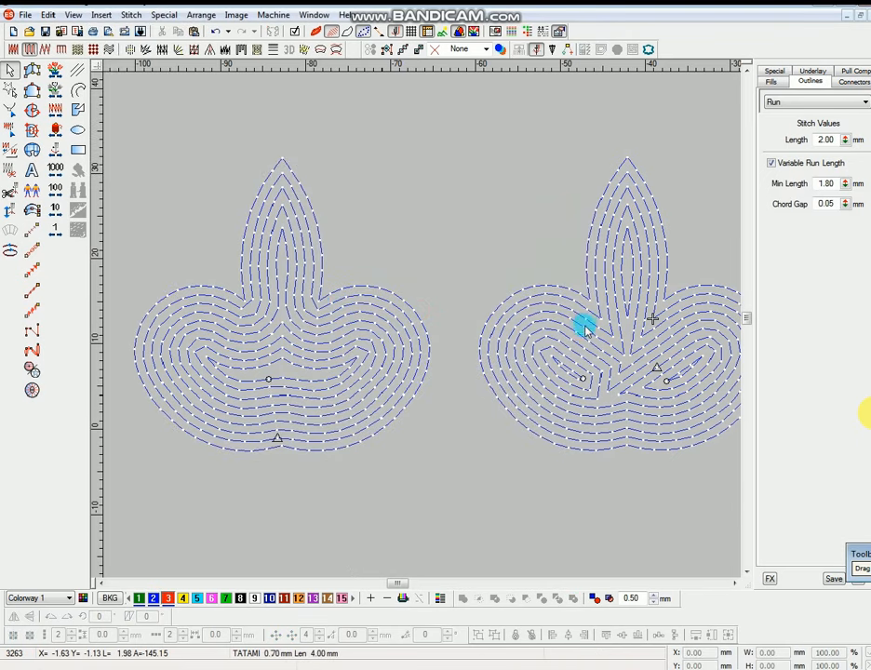
pyautogui.click(571, 294)
pyautogui.hotkey('alt', 'i')
pyautogui.press('o')
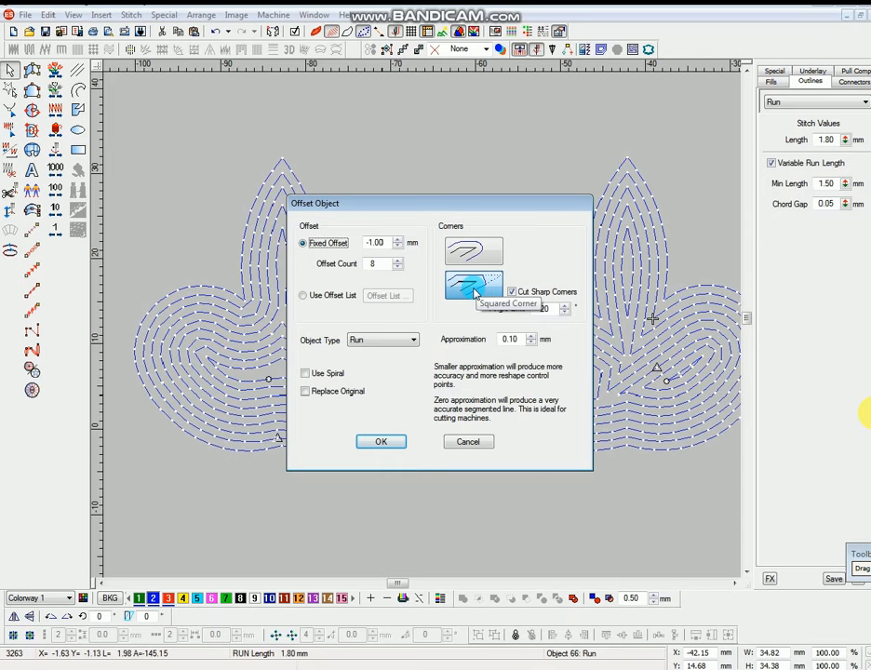
pyautogui.press('Return')
# Step: Place a copy of the small red flower outline inside the pointed drop sample in the empty area beside that sample
pyautogui.hotkey('shift', 'z')
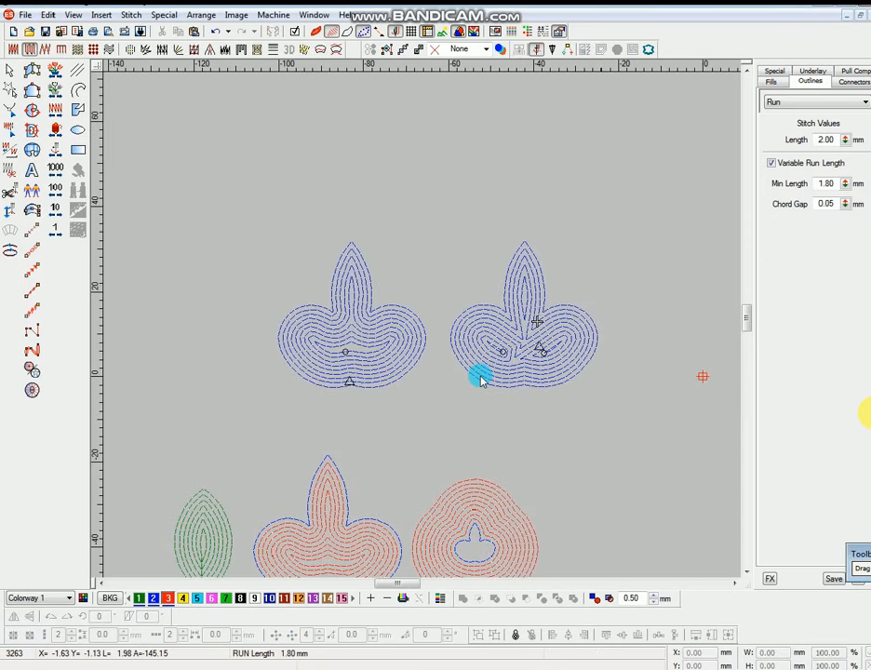
pyautogui.scroll(-2, 479, 368)
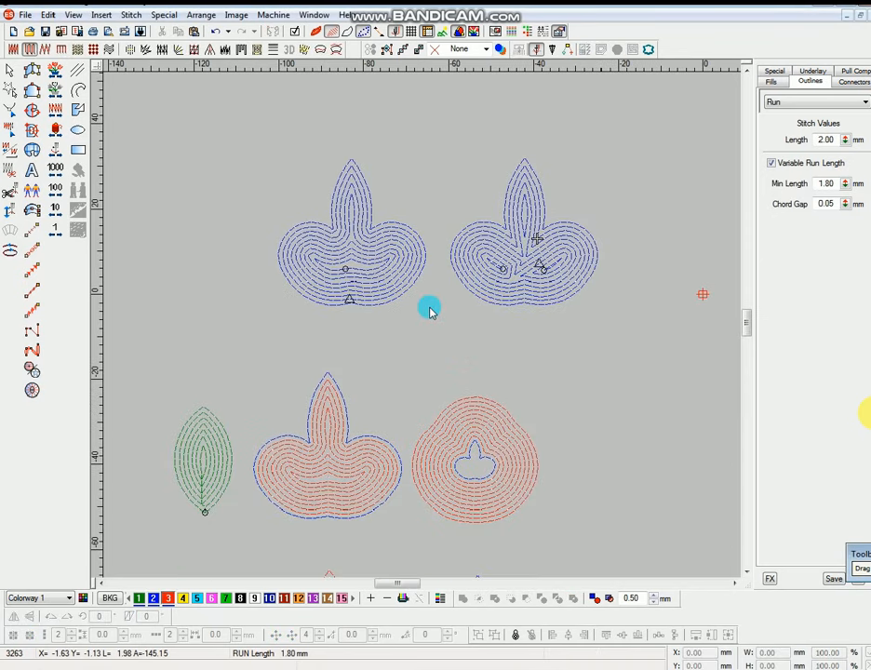
pyautogui.scroll(-4, 345, 305)
pyautogui.scroll(-2, 307, 372)
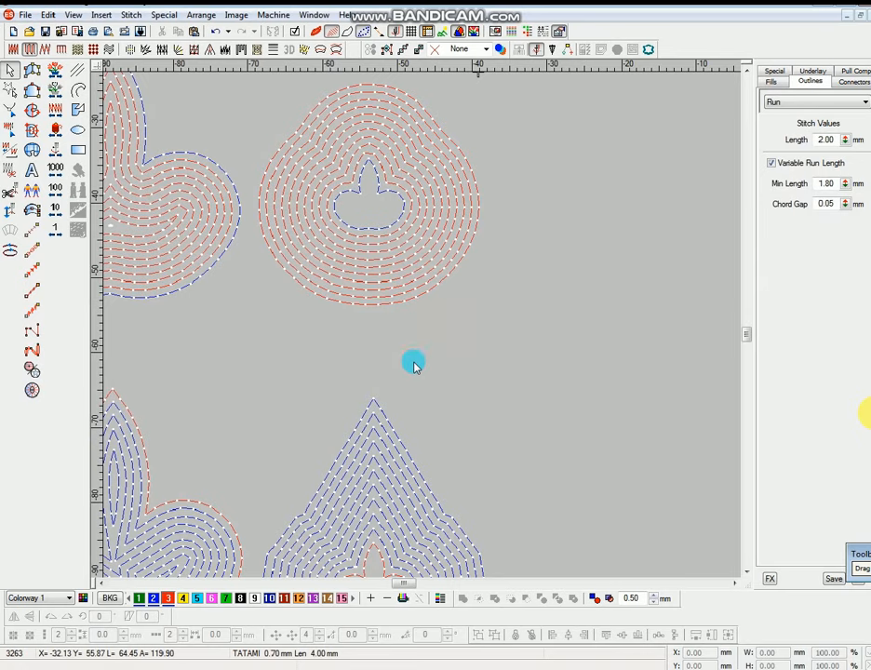
pyautogui.scroll(-3, 412, 364)
pyautogui.hotkey('shift', 'z')
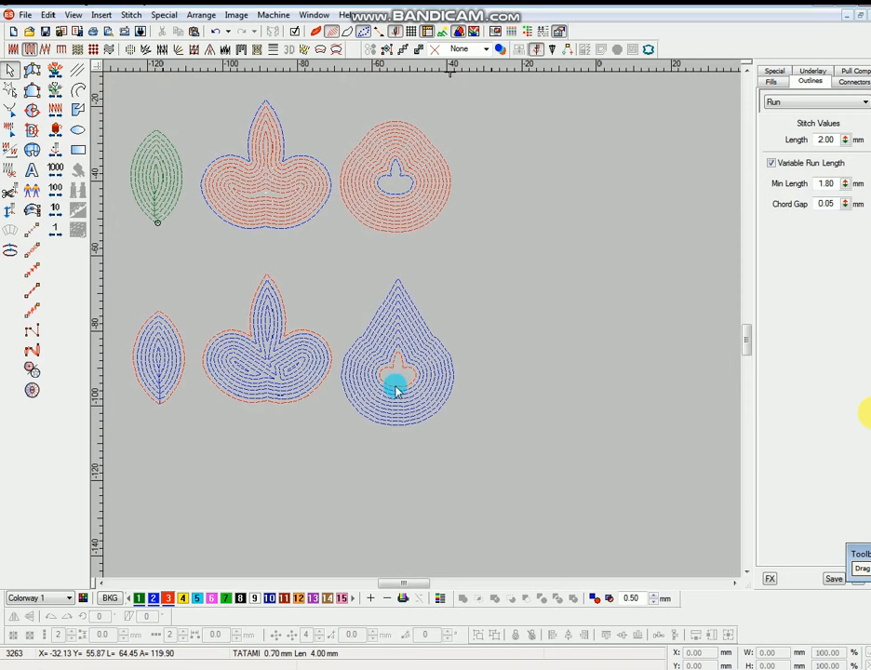
pyautogui.click(399, 374)
pyautogui.press('z')
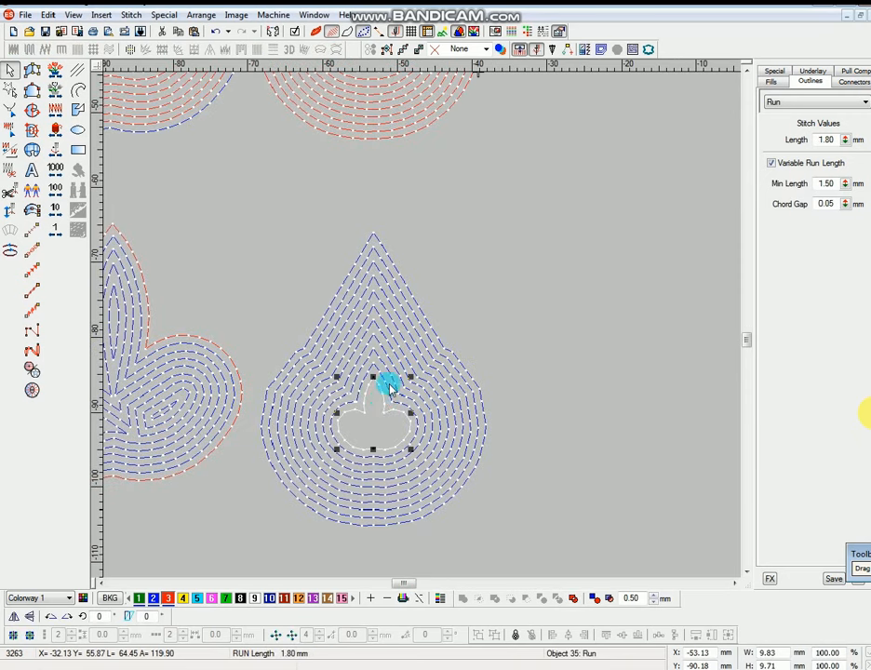
pyautogui.hotkey('ctrl', 'd')
pyautogui.moveTo(373, 414); pyautogui.dragTo(634, 409)
# Step: Offset the copied small red flower outline outward with a 1.00 mm fixed offset, count 8, Run object type and squared corners
pyautogui.hotkey('shift', 'z')
pyautogui.press('Escape')
pyautogui.press('b')
pyautogui.moveTo(474, 291); pyautogui.dragTo(535, 459)
pyautogui.hotkey('shift', 'z')
pyautogui.press('b')
pyautogui.moveTo(356, 182); pyautogui.dragTo(463, 426)
pyautogui.click(487, 349)
pyautogui.hotkey('alt', 'i')
pyautogui.press('o')
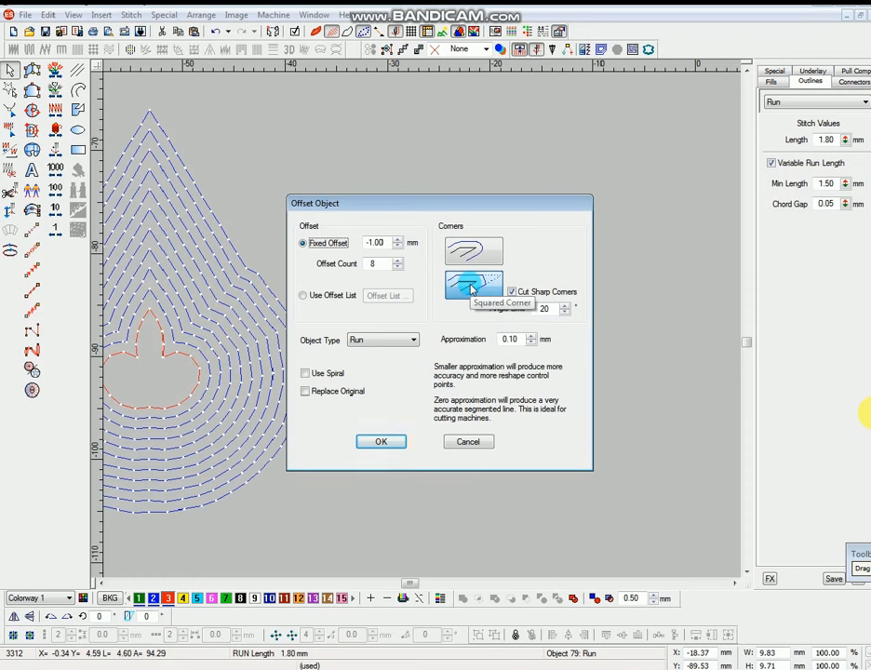
pyautogui.moveTo(386, 242); pyautogui.dragTo(328, 255)
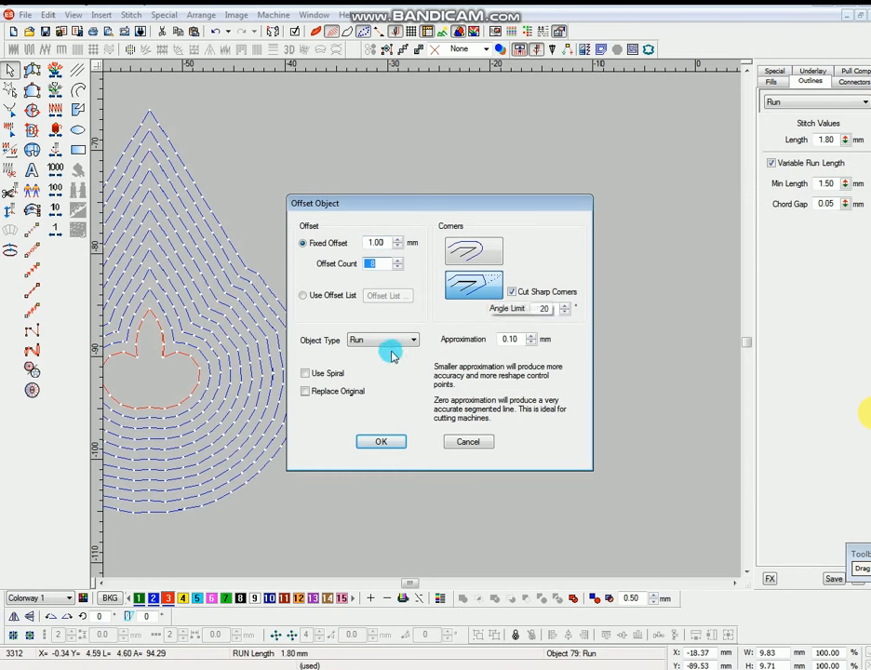
pyautogui.click(382, 441)
# Step: Compare the outward squared offsets with the drop sample, and copy the small blue outline from the rounded red sample into empty space beside it
pyautogui.hotkey('shift', 'z')
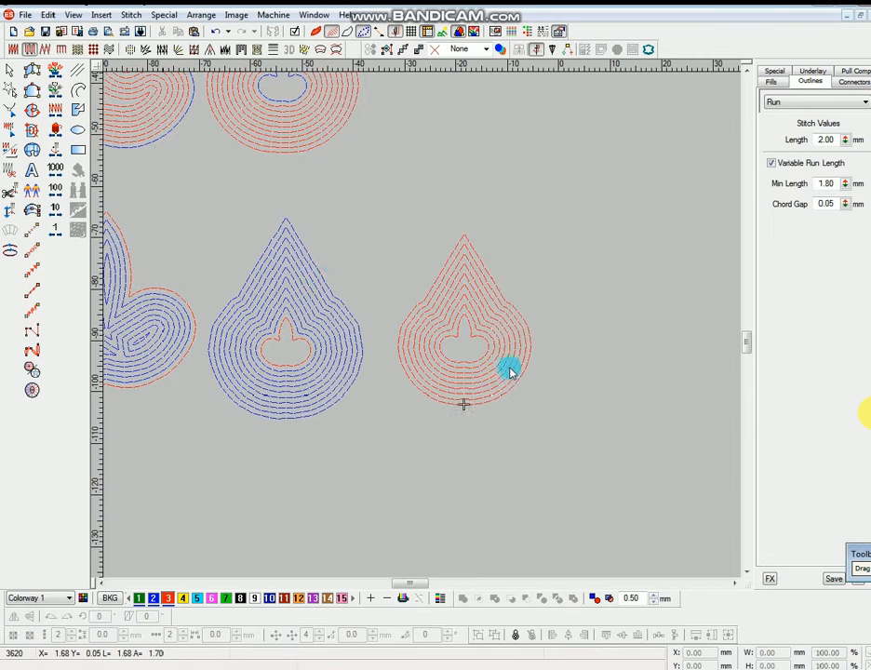
pyautogui.press('b')
pyautogui.moveTo(296, 196); pyautogui.dragTo(449, 479)
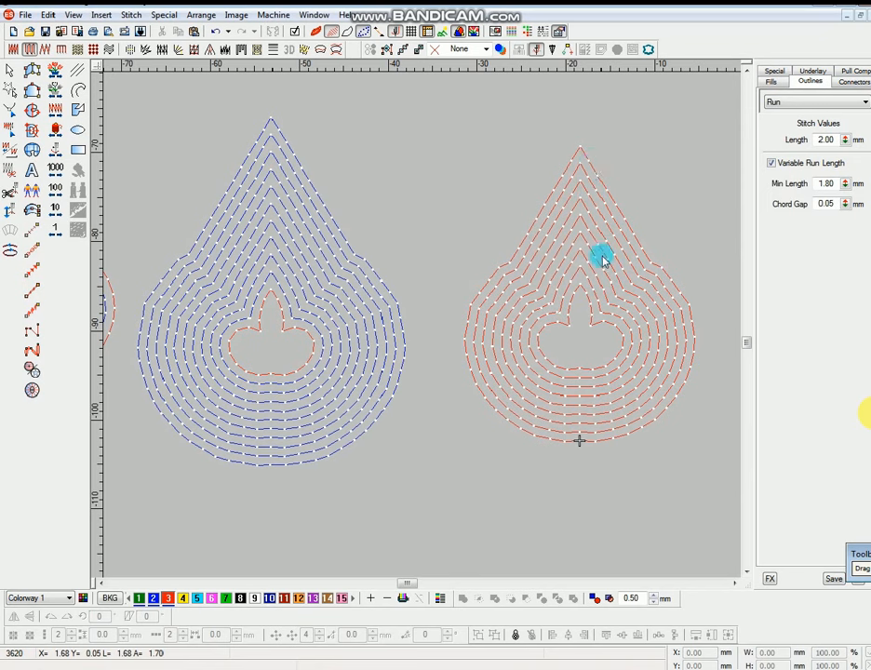
pyautogui.scroll(3, 602, 240)
pyautogui.hotkey('shift', 'z')
pyautogui.scroll(1, 539, 332)
pyautogui.press('z')
pyautogui.click(301, 296)
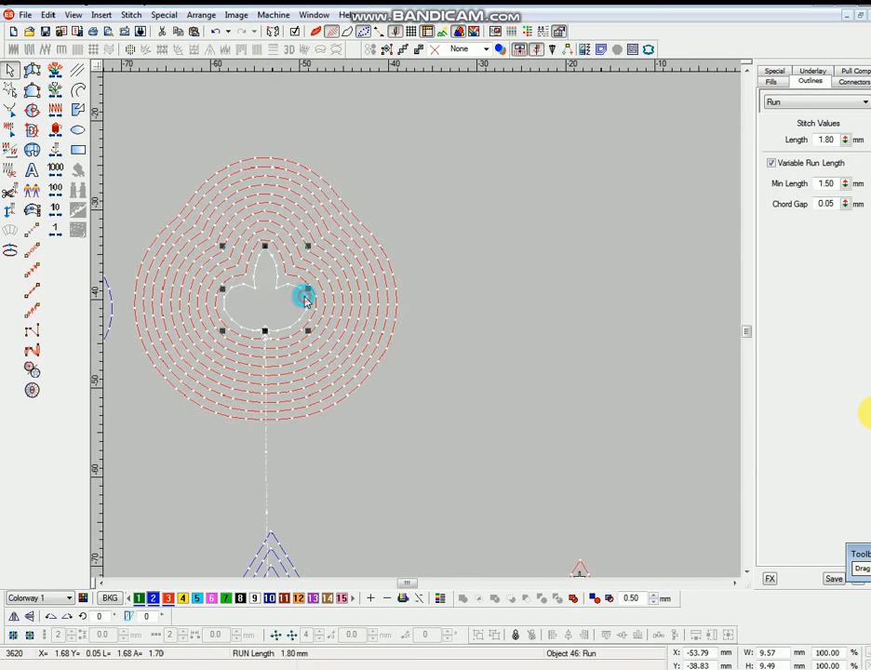
pyautogui.moveTo(302, 296); pyautogui.dragTo(627, 325)
# Step: Offset the copied small blue outline outward with a 1.00 mm fixed offset, count 8, Run object type and rounded corners
pyautogui.hotkey('alt', 'i')
pyautogui.press('o')
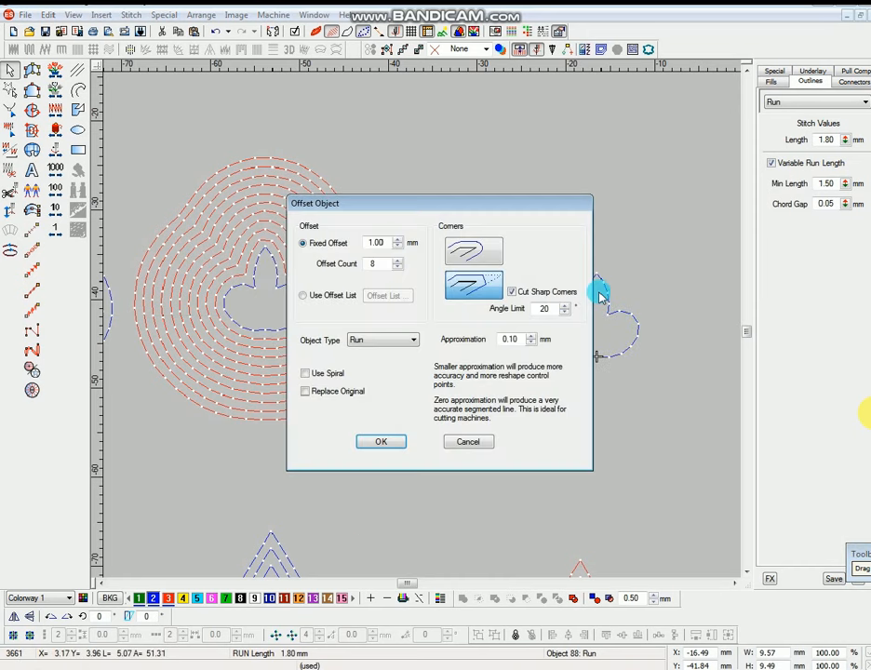
pyautogui.click(381, 243)
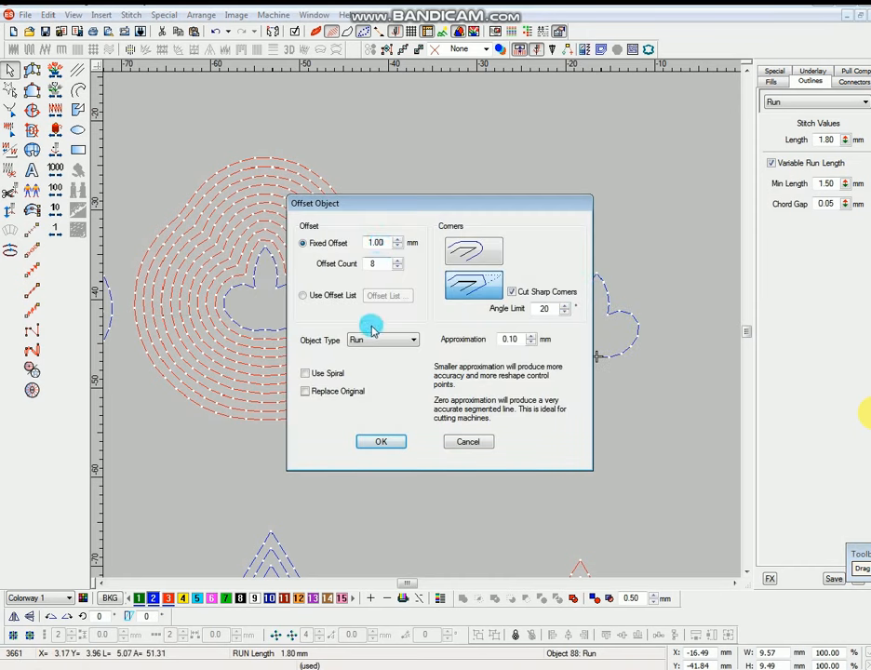
pyautogui.click(474, 258)
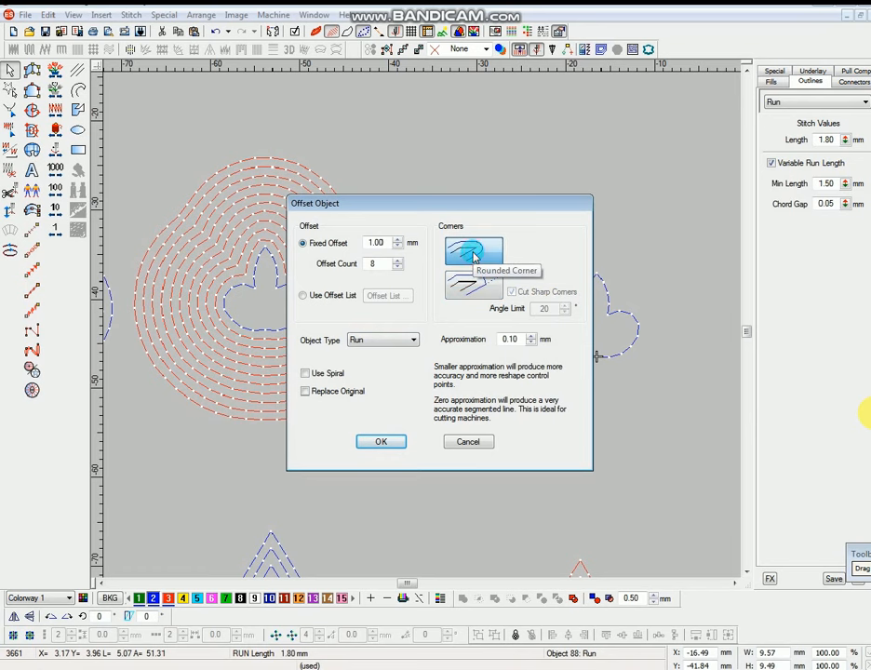
pyautogui.click(395, 437)
# Step: Place a copy of the green leaf sample's outermost outline in the empty area beside that sample
pyautogui.scroll(-2, 579, 265)
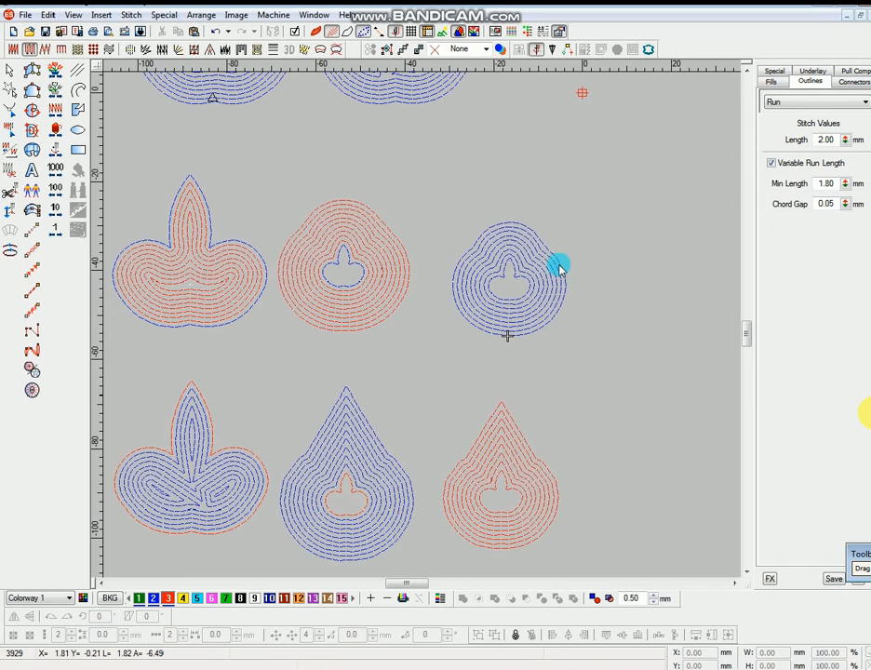
pyautogui.scroll(2, 559, 267)
pyautogui.scroll(-2, 407, 278)
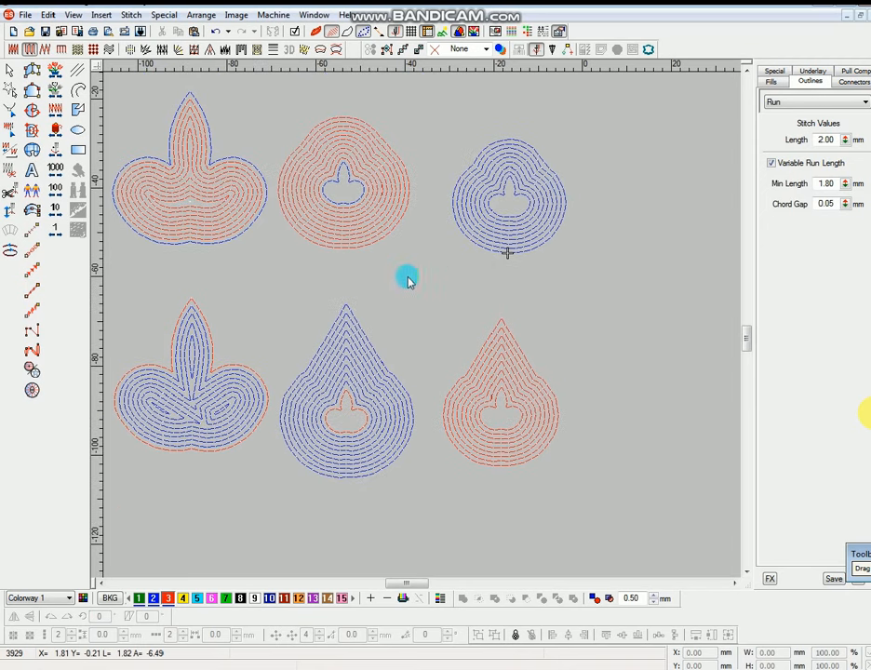
pyautogui.scroll(-2, 314, 327)
pyautogui.scroll(4, 314, 396)
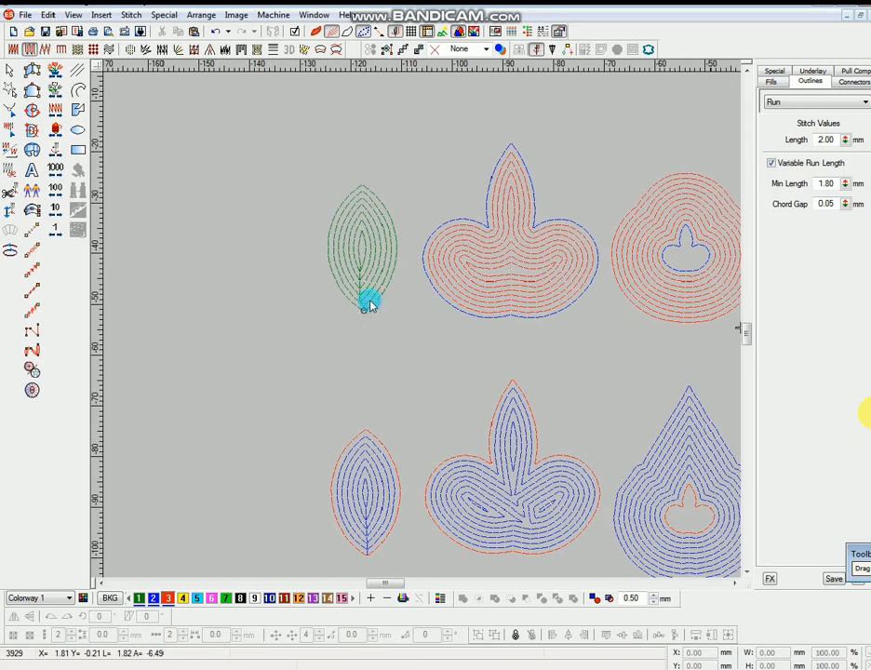
pyautogui.press('b')
pyautogui.moveTo(313, 168); pyautogui.dragTo(421, 396)
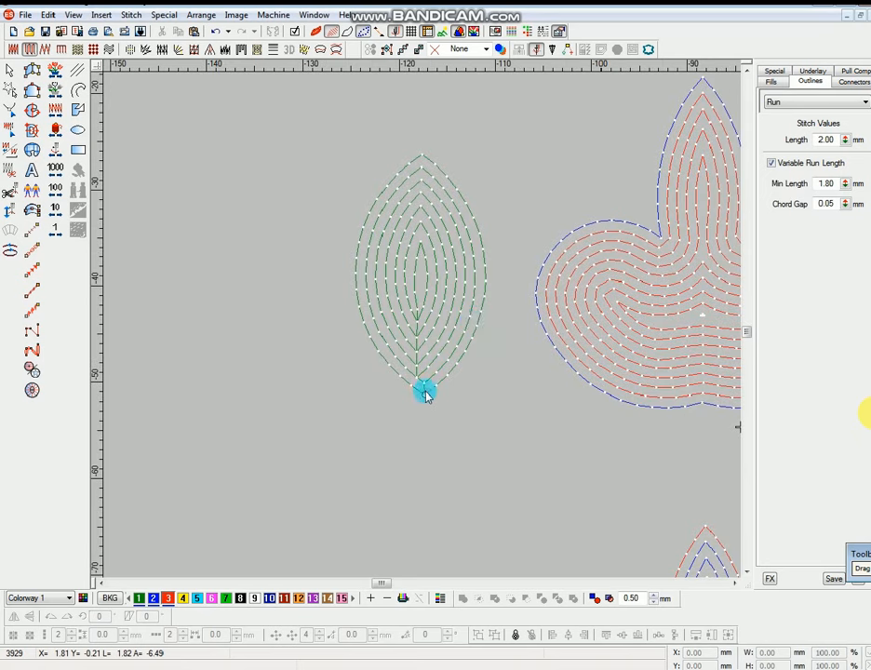
pyautogui.click(486, 291)
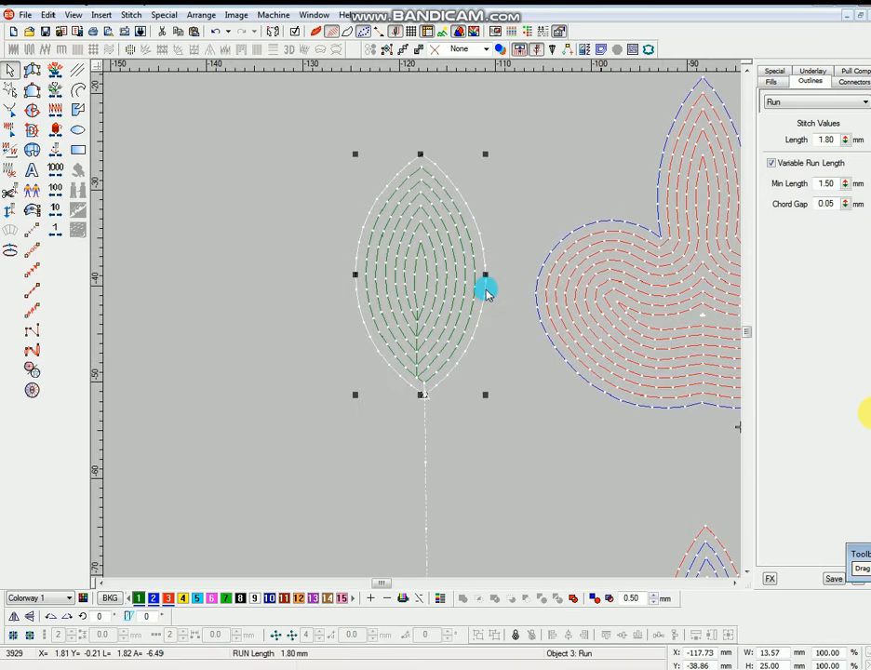
pyautogui.hotkey('ctrl', 'd')
pyautogui.moveTo(486, 291); pyautogui.dragTo(219, 272)
# Step: Offset the copied green leaf outline inward with a -1.00 mm fixed offset, count 8, Run object type and squared corners
pyautogui.hotkey('shift', 'z')
pyautogui.moveTo(255, 204); pyautogui.dragTo(380, 417)
pyautogui.press('b')
pyautogui.moveTo(273, 192); pyautogui.dragTo(345, 352)
pyautogui.scroll(-1, 345, 352)
pyautogui.press('Escape')
pyautogui.click(452, 342)
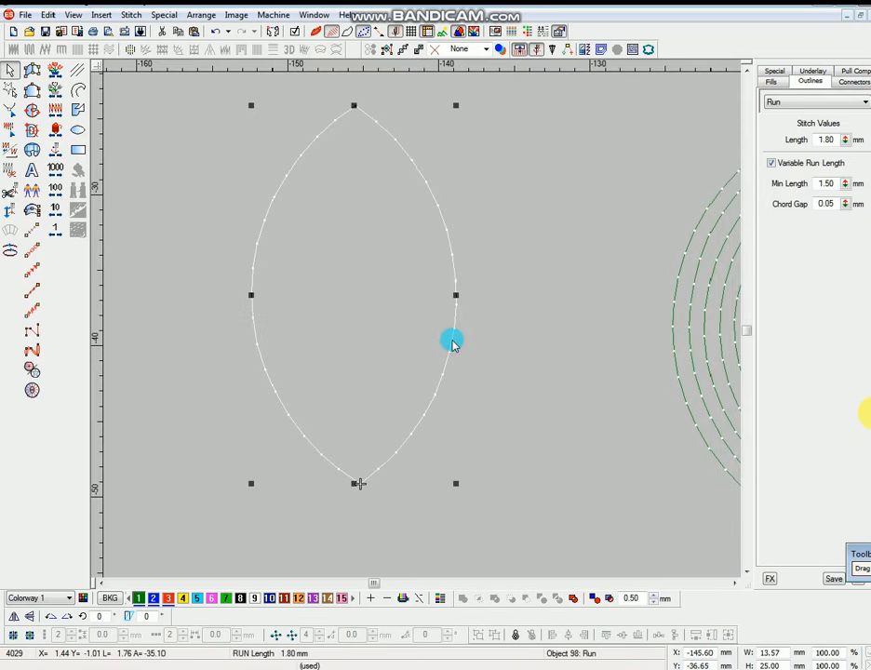
pyautogui.hotkey('ctrl', 'shift', 'o')
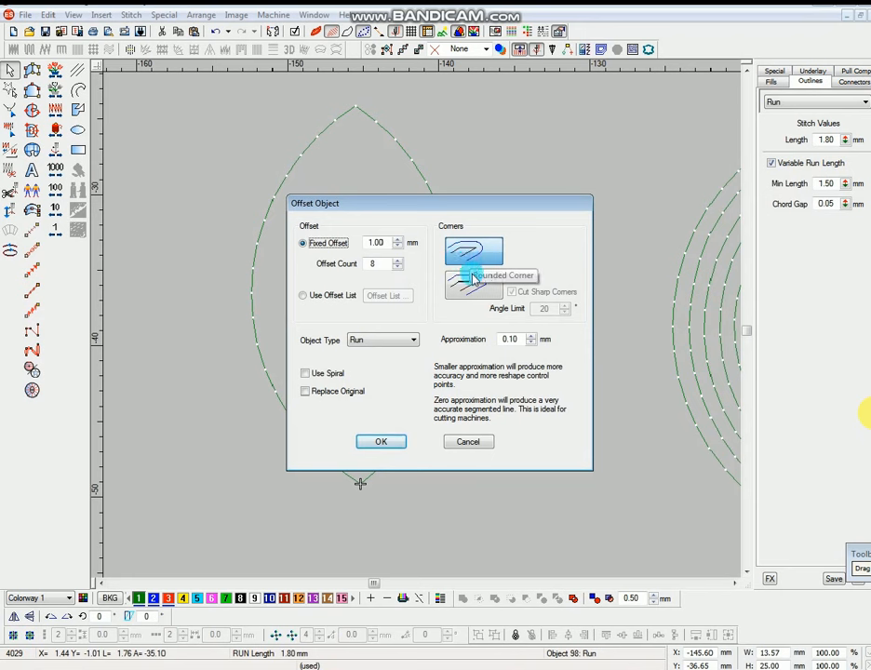
pyautogui.moveTo(386, 243); pyautogui.dragTo(346, 263)
pyautogui.write('-1')
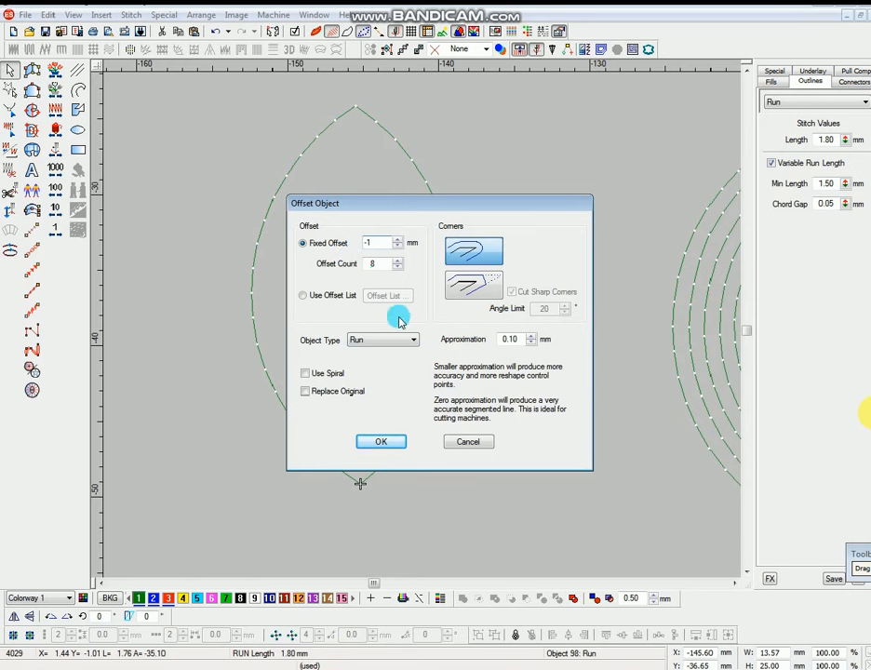
pyautogui.click(483, 293)
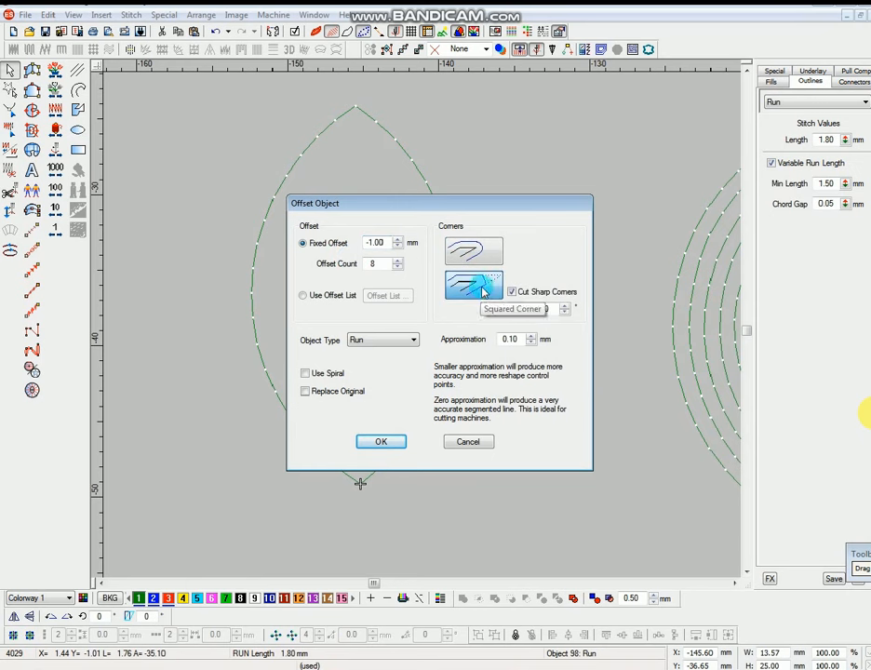
pyautogui.click(381, 442)
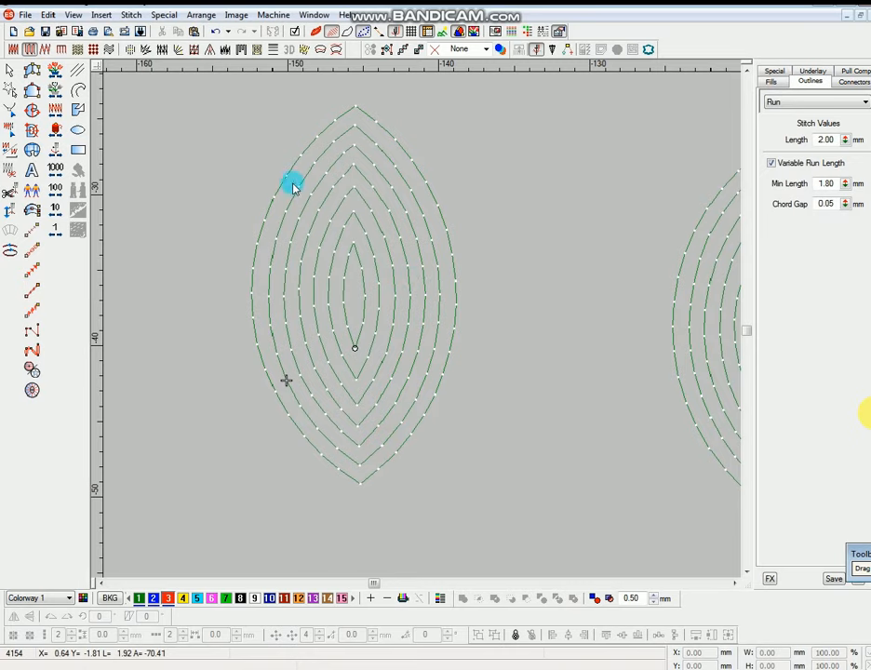
# Step: Digitize a run-stitch line from the new leaf's outer lower tip up to the lower tip of its innermost outline
pyautogui.press('b')
pyautogui.moveTo(305, 142); pyautogui.dragTo(450, 439)
pyautogui.scroll(-3, 449, 423)
pyautogui.hotkey('shift', 'z')
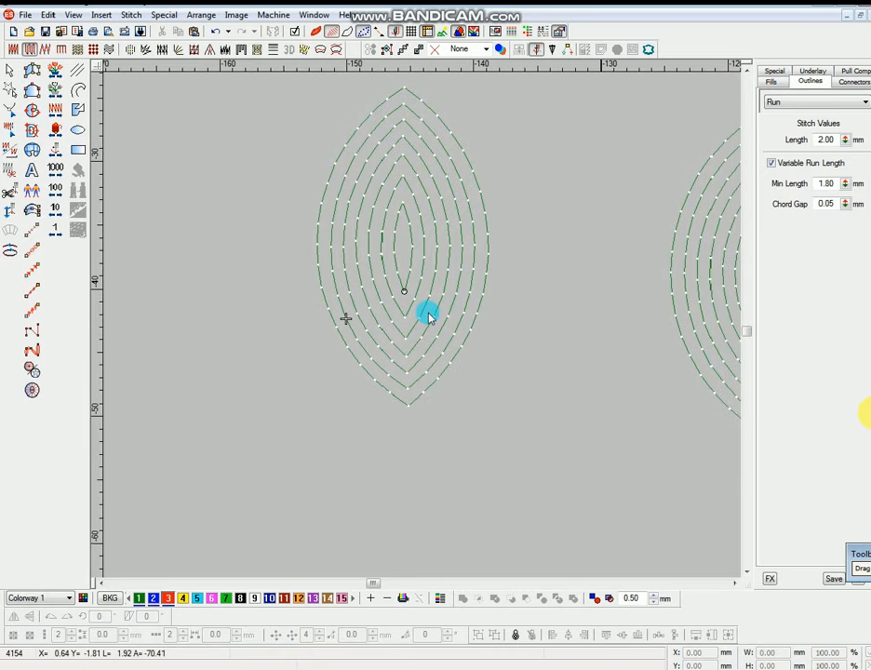
pyautogui.press('z')
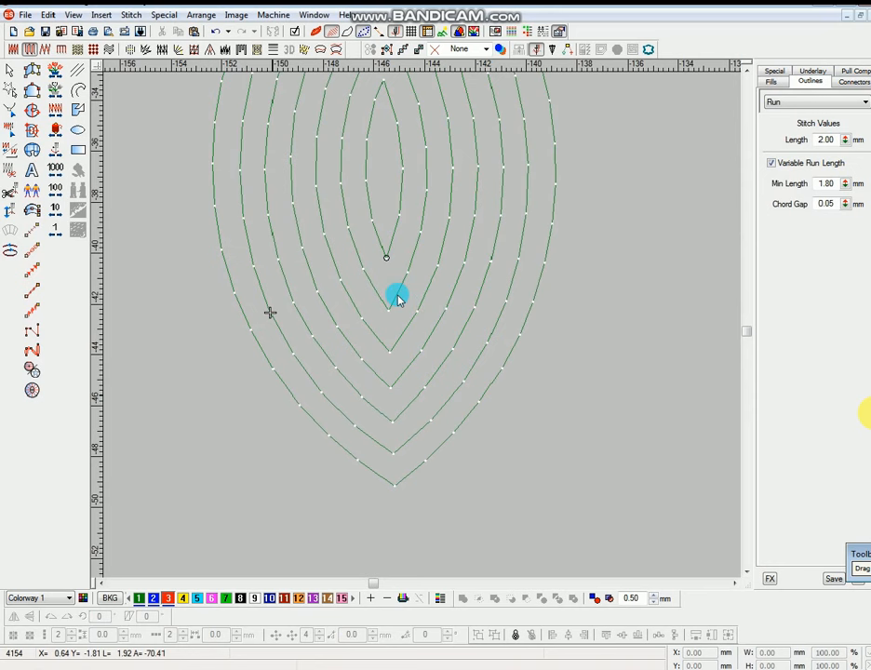
pyautogui.scroll(2, 400, 298)
pyautogui.hotkey('shift', 'z')
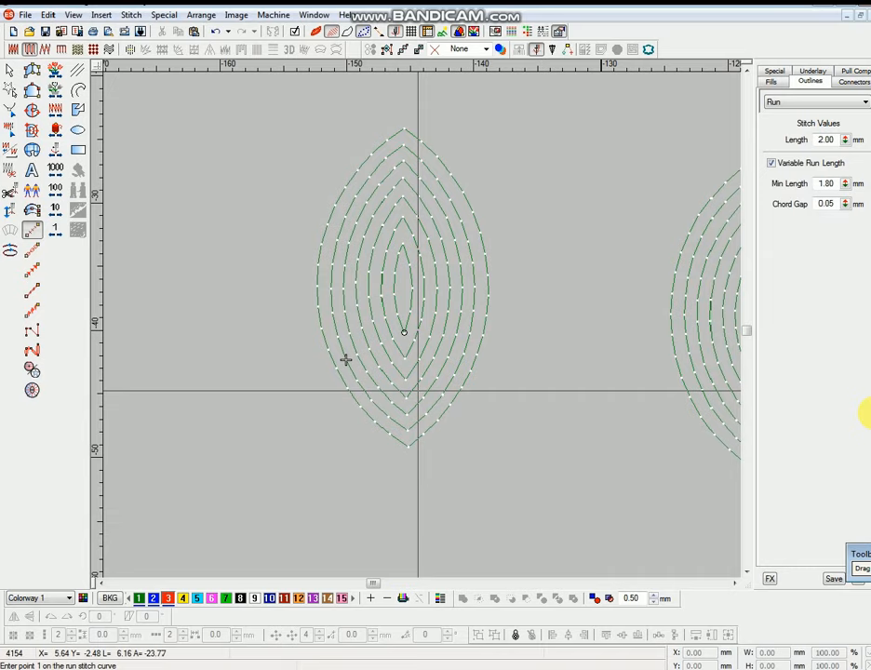
pyautogui.scroll(1, 418, 391)
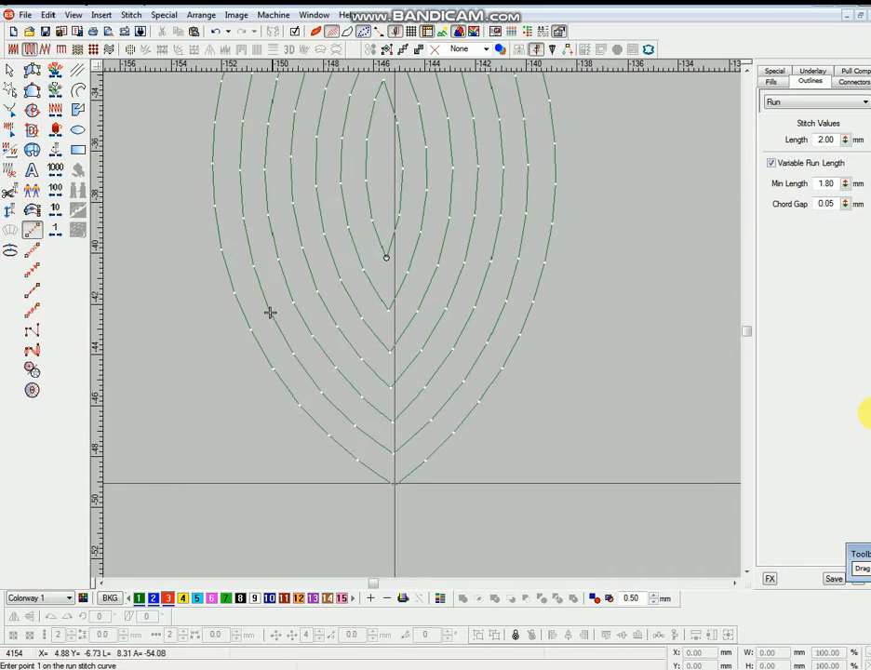
pyautogui.click(395, 483)
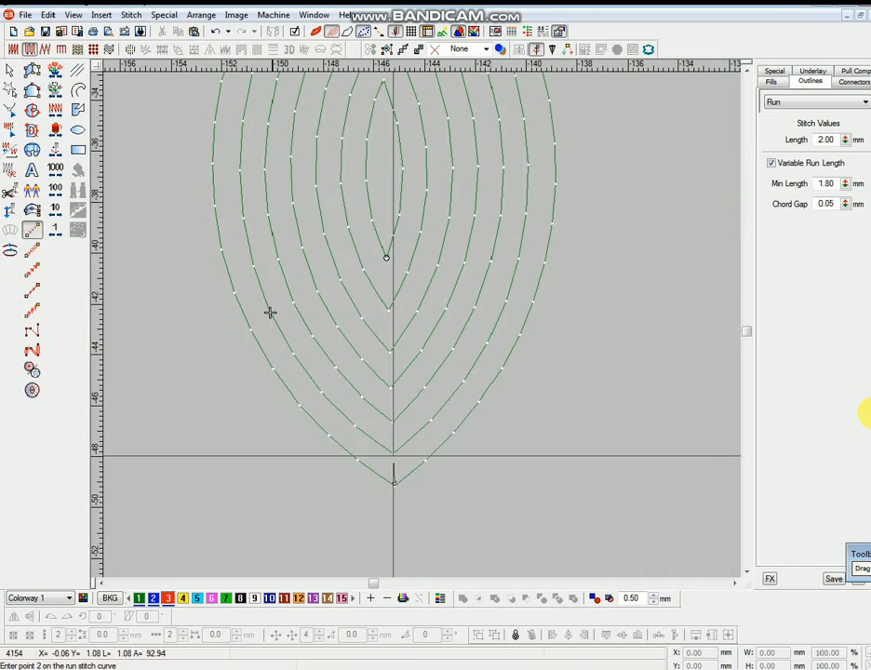
pyautogui.click(386, 258)
pyautogui.press('Return')
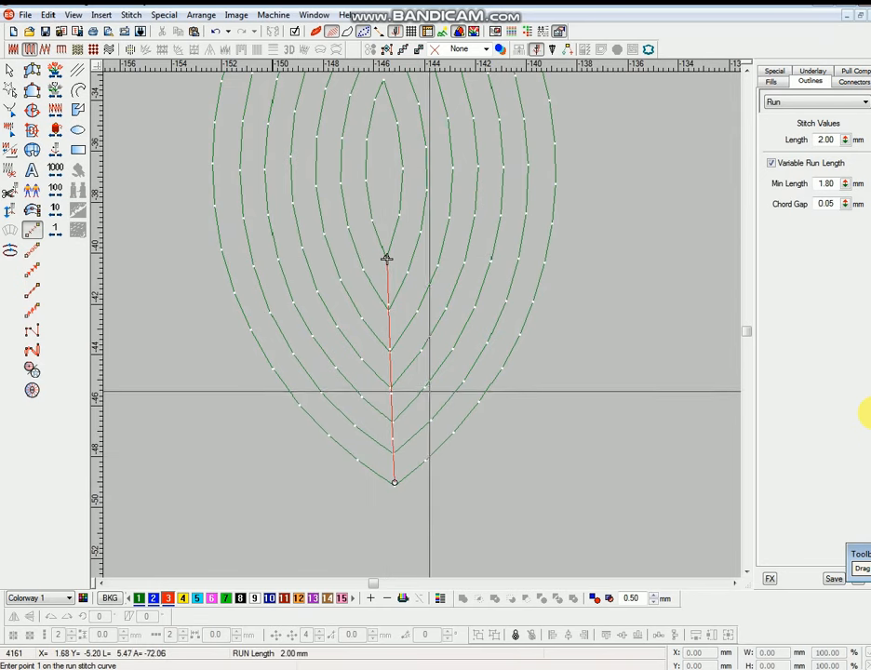
# Step: Change the connecting line's thread color to Default 1 Dark Green
pyautogui.press('Escape')
pyautogui.click(140, 598)
pyautogui.press('Escape')
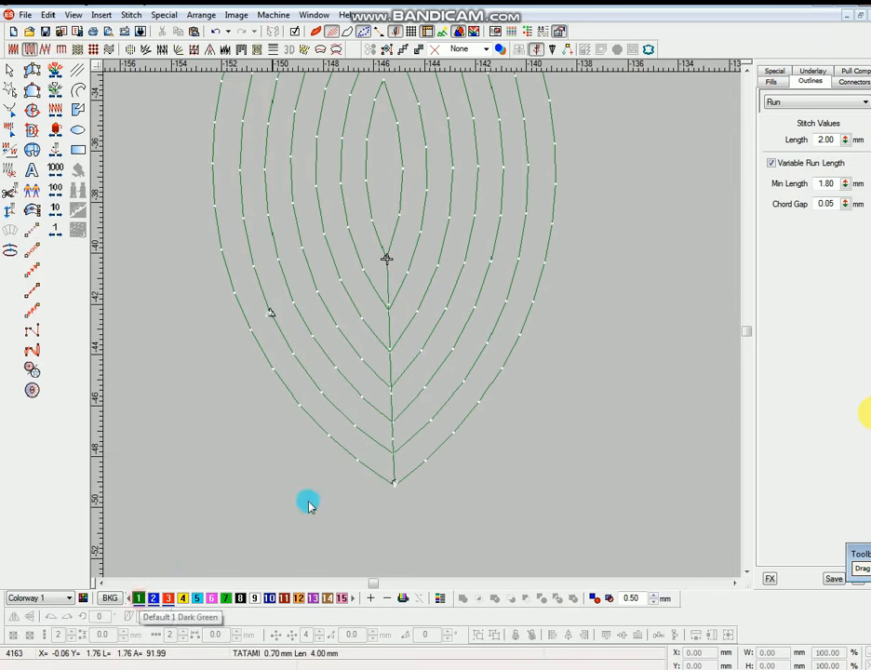
# Step: Reshape the connecting line by adding control points where it crosses the lower tips of the leaf's offset outlines
pyautogui.click(392, 362)
pyautogui.press('h')
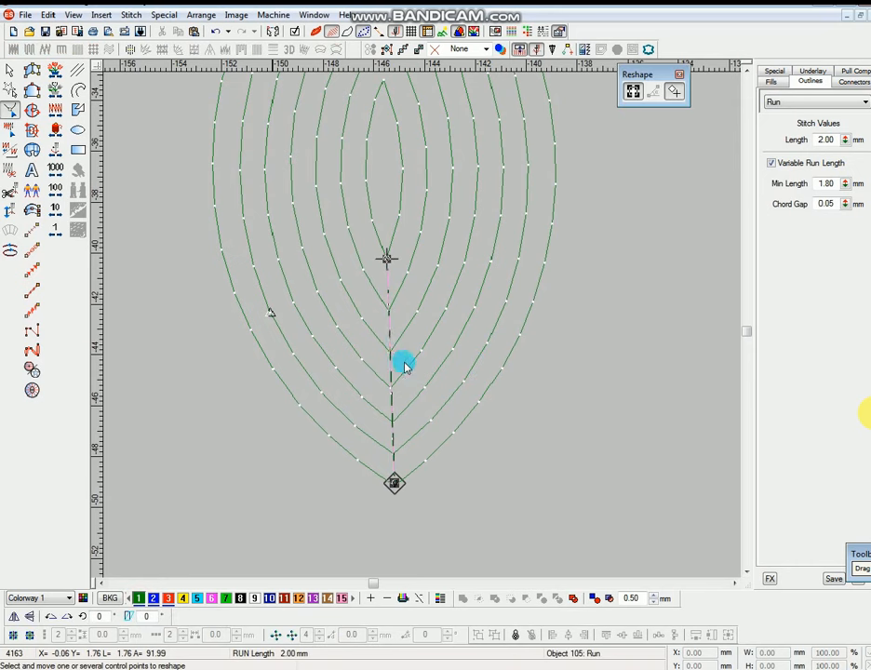
pyautogui.click(389, 311)
pyautogui.click(390, 352)
pyautogui.click(391, 384)
pyautogui.click(392, 418)
pyautogui.press('Escape')
pyautogui.click(391, 282)
# Step: Cut and paste the leaf's two innermost outlines in place so they stitch after the connecting line
pyautogui.hotkey('shift', 'z')
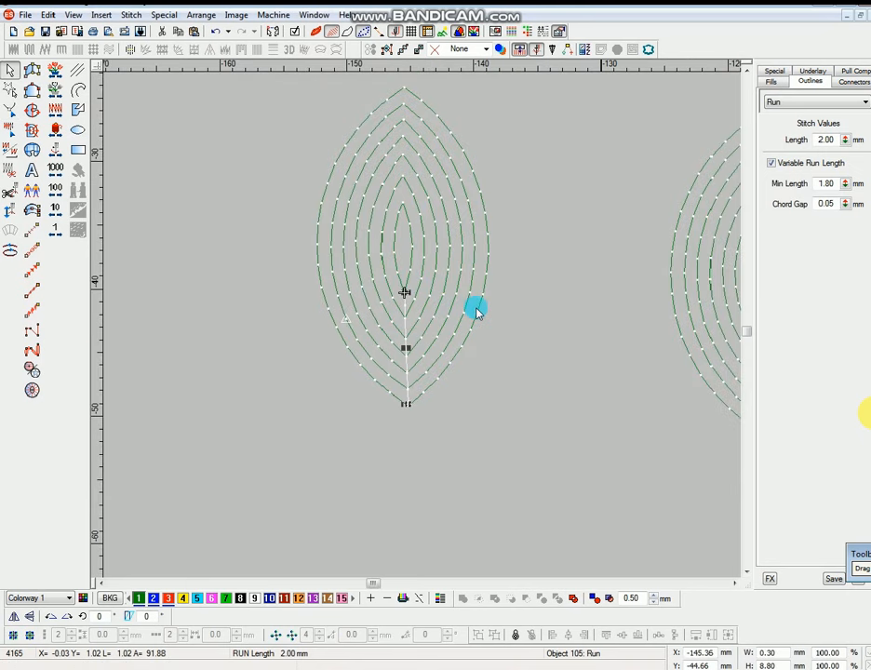
pyautogui.press('Delete')
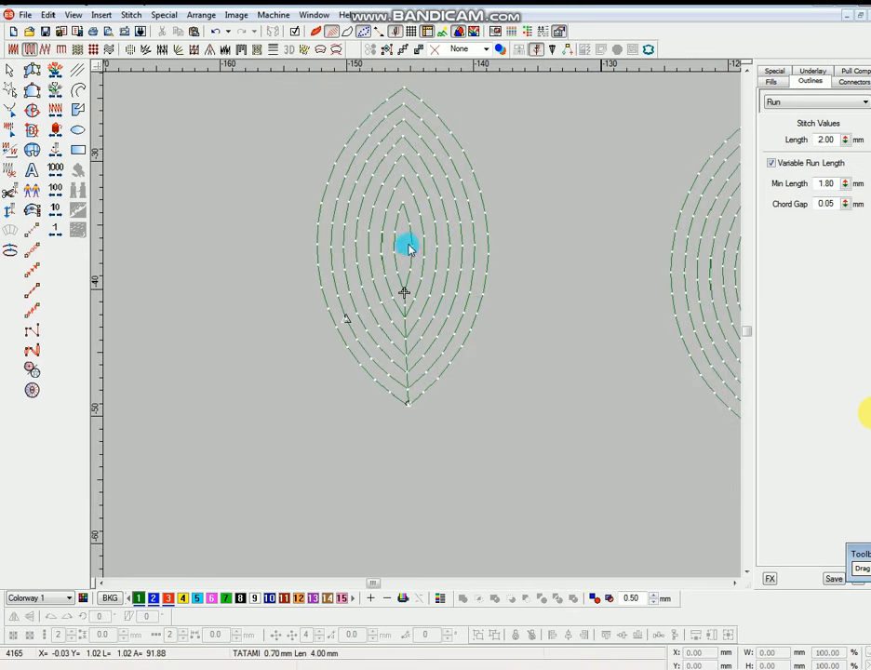
pyautogui.click(418, 252)
pyautogui.click(423, 272)
pyautogui.hotkey('ctrl', 'x')
pyautogui.hotkey('ctrl', 'v')
pyautogui.click(449, 289)
pyautogui.press('z')
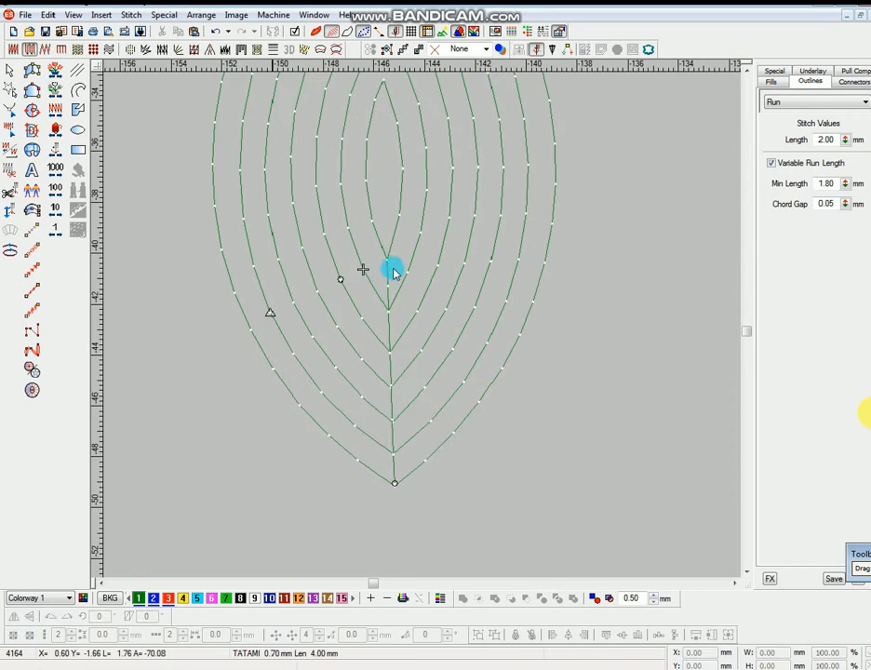
# Step: Move the start and end points of the second-innermost leaf outline to its lower tip on the connecting line
pyautogui.click(410, 267)
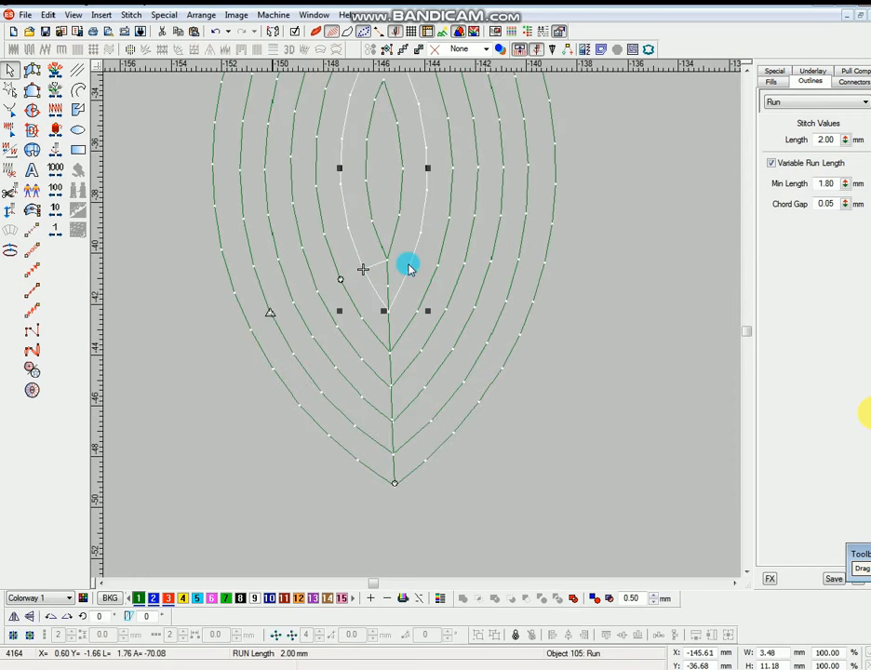
pyautogui.press('h')
pyautogui.click(392, 313)
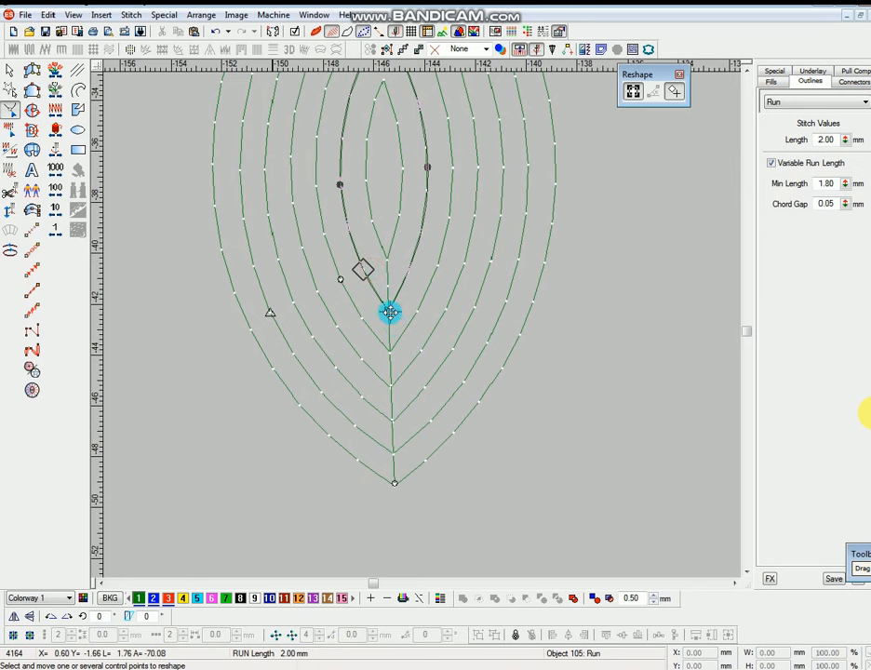
# Step: Reshape the third outline from the leaf's center so its start and end points sit at its lower tip
pyautogui.click(429, 304)
pyautogui.click(430, 301)
pyautogui.press('h')
pyautogui.click(341, 279)
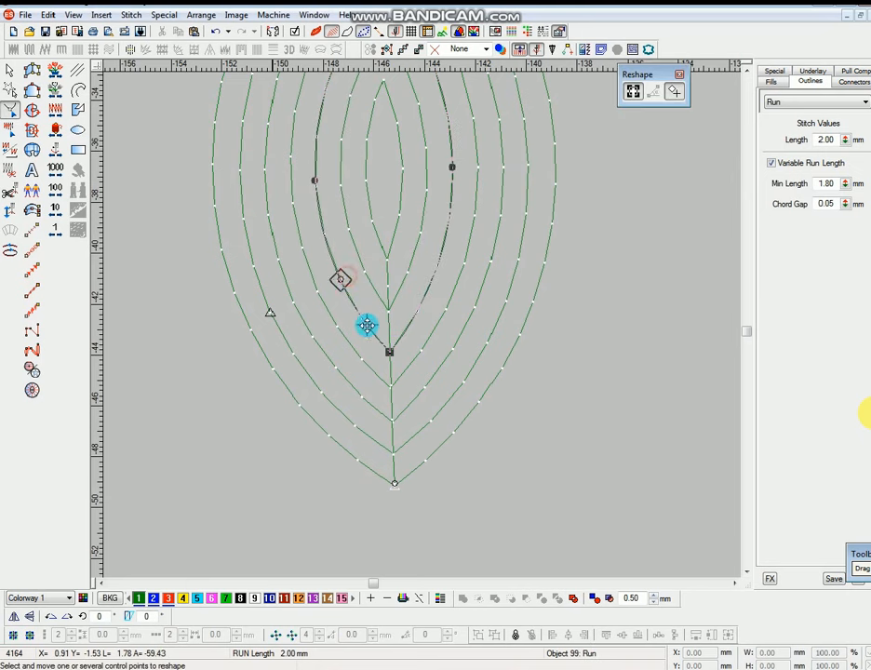
pyautogui.moveTo(340, 279); pyautogui.dragTo(389, 352)
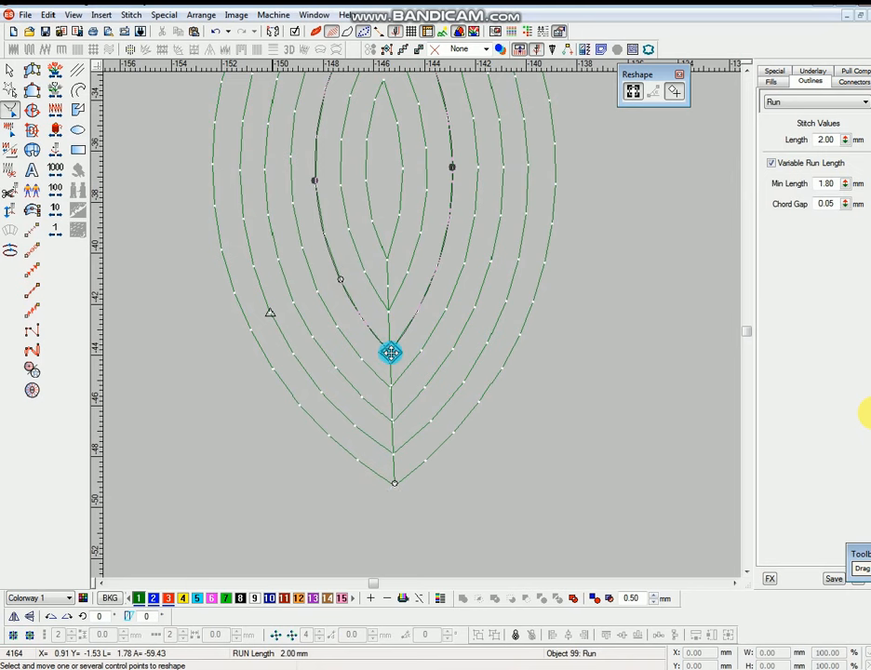
pyautogui.press('Escape')
# Step: Set the fourth outline's start and end points at its lower tip and resequence it to stitch after the third
pyautogui.click(430, 333)
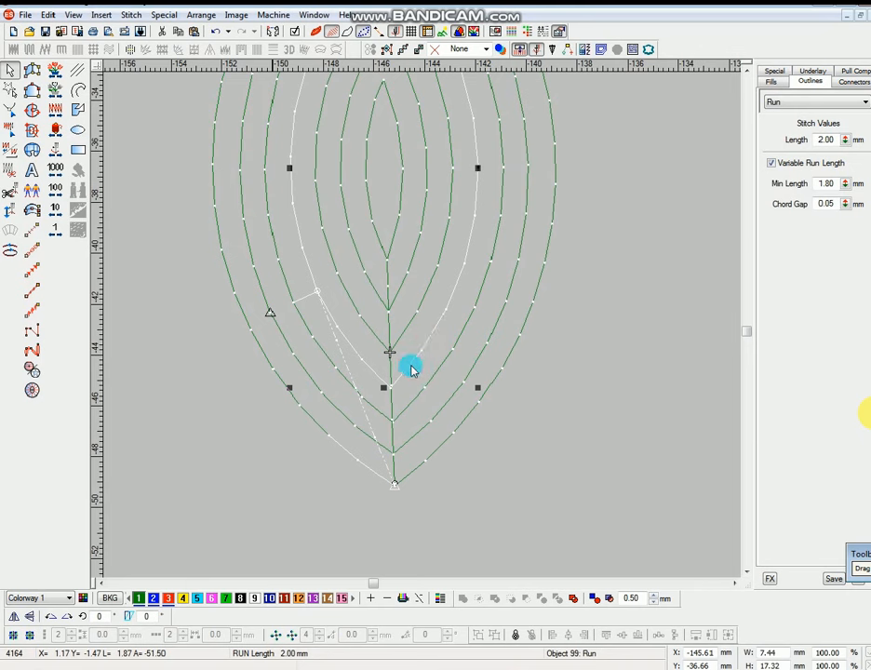
pyautogui.hotkey('shift', 'n')
pyautogui.doubleClick(393, 388)
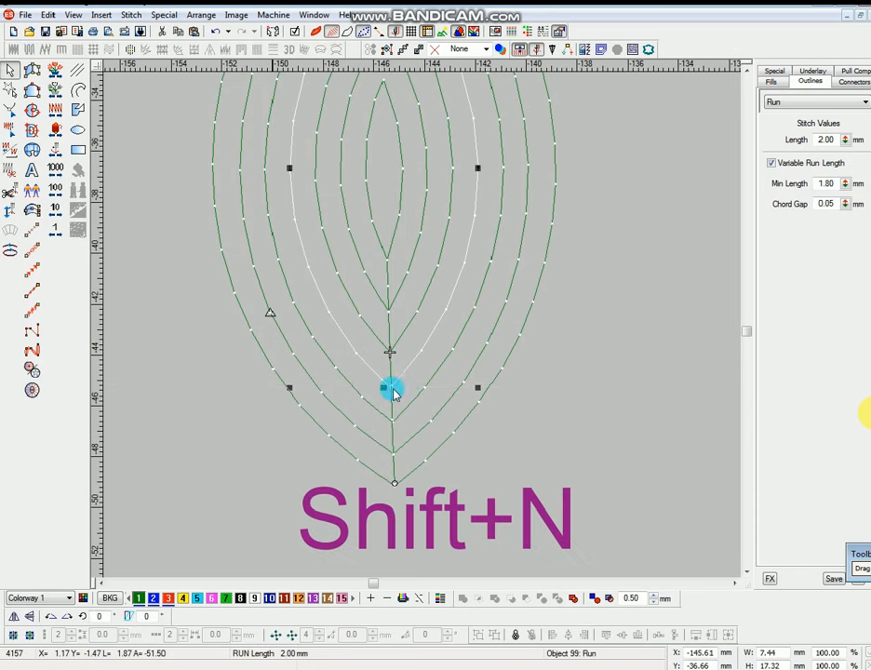
pyautogui.click(416, 359)
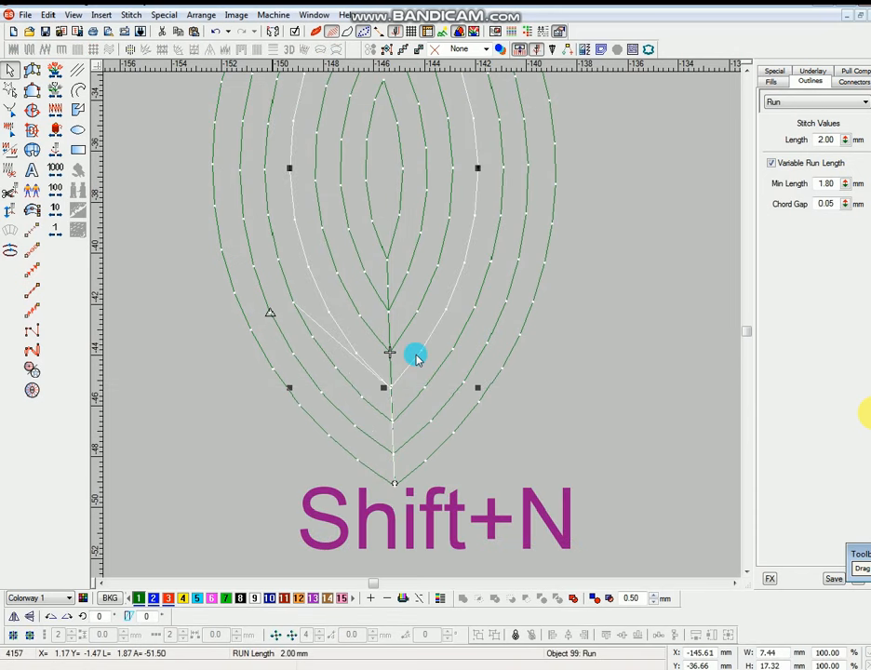
pyautogui.hotkey('shift', 'n')
# Step: Set the start and end points of the fifth outline from the leaf's center at its lower tip
pyautogui.click(423, 395)
pyautogui.click(427, 387)
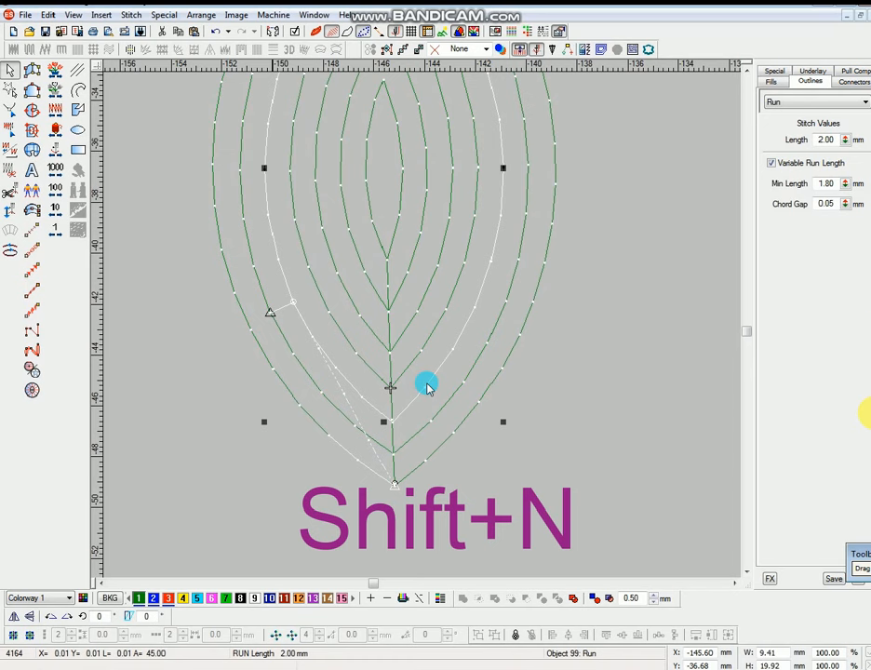
pyautogui.scroll(-2, 427, 387)
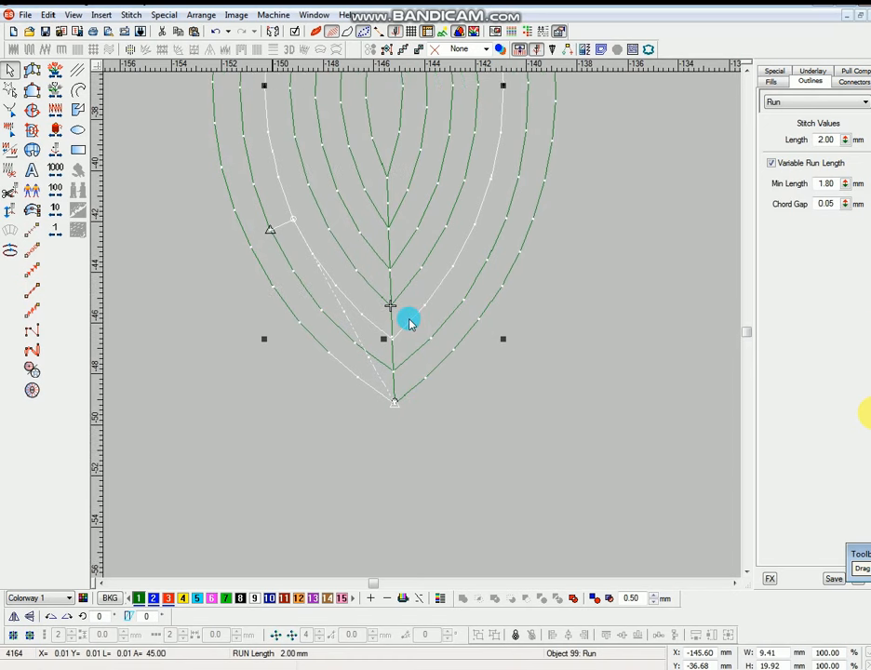
pyautogui.hotkey('shift', 'n')
pyautogui.click(392, 340)
pyautogui.click(419, 317)
pyautogui.press('h')
pyautogui.press('Escape')
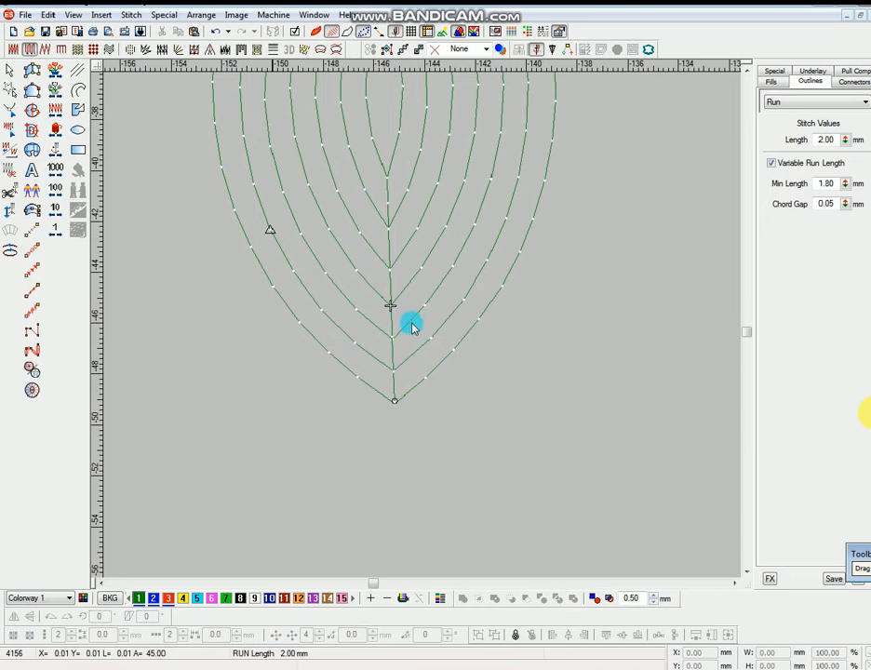
# Step: Cut and paste the fifth outline in place to stitch after the fourth, and select the sixth outline
pyautogui.click(413, 317)
pyautogui.hotkey('ctrl', 'x')
pyautogui.hotkey('ctrl', 'v')
pyautogui.hotkey('ctrl', 'z')
pyautogui.hotkey('ctrl', 'z')
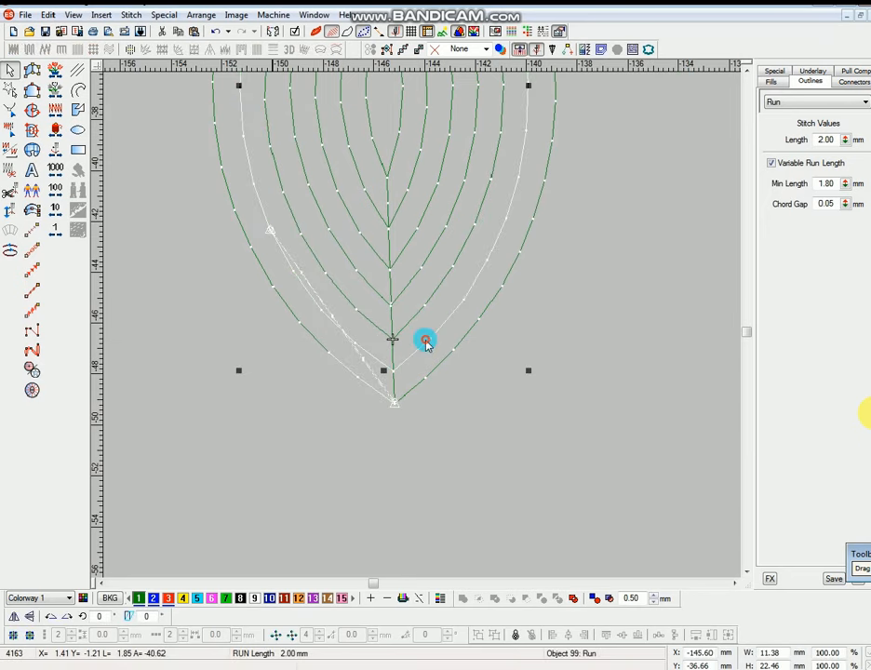
# Step: Move the sixth outline's start and end points to its lower tip
pyautogui.press('h')
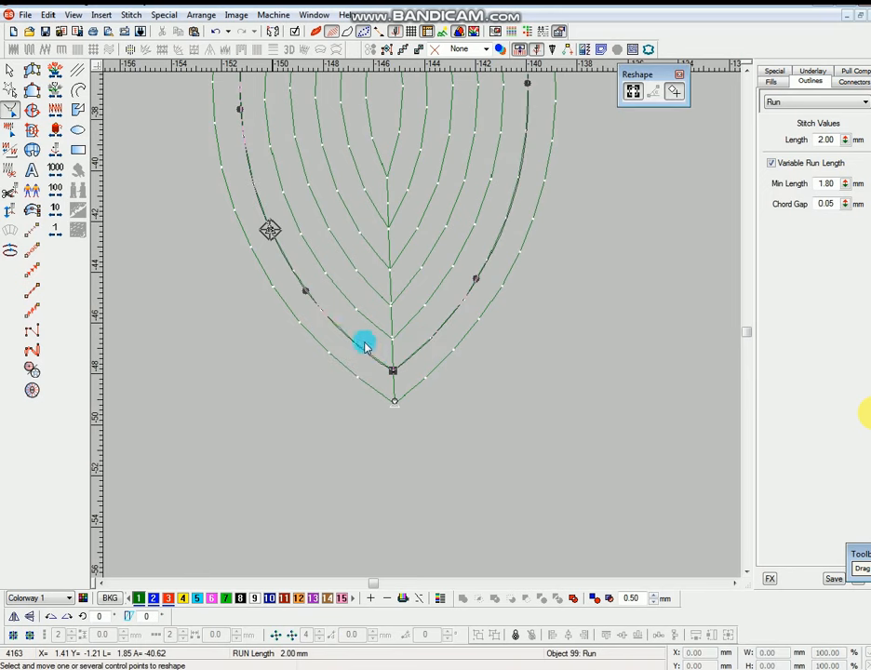
pyautogui.moveTo(271, 230); pyautogui.dragTo(393, 370)
pyautogui.press('Escape')
# Step: Cut and paste the sixth outline in place, followed by the outermost outline, so they stitch last in that order
pyautogui.click(417, 381)
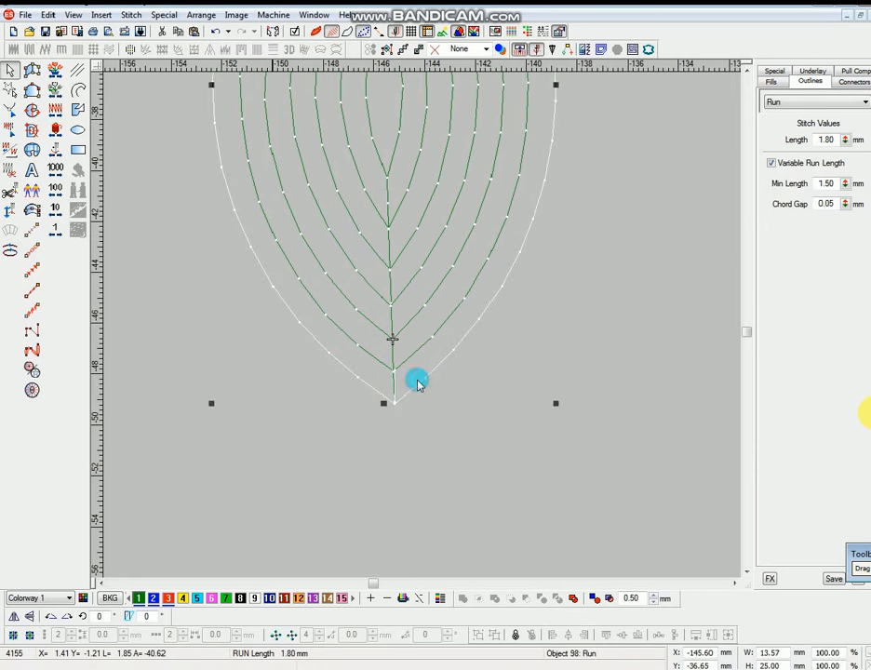
pyautogui.press('h')
pyautogui.press('Escape')
pyautogui.click(429, 376)
pyautogui.click(479, 380)
pyautogui.click(434, 355)
pyautogui.click(433, 346)
pyautogui.hotkey('ctrl', 'x')
pyautogui.hotkey('ctrl', 'v')
pyautogui.click(440, 365)
pyautogui.hotkey('ctrl', 'x')
pyautogui.hotkey('ctrl', 'v')
pyautogui.press('Escape')
# Step: Delete the duplicate of the leaf's outermost outline
pyautogui.scroll(1, 461, 363)
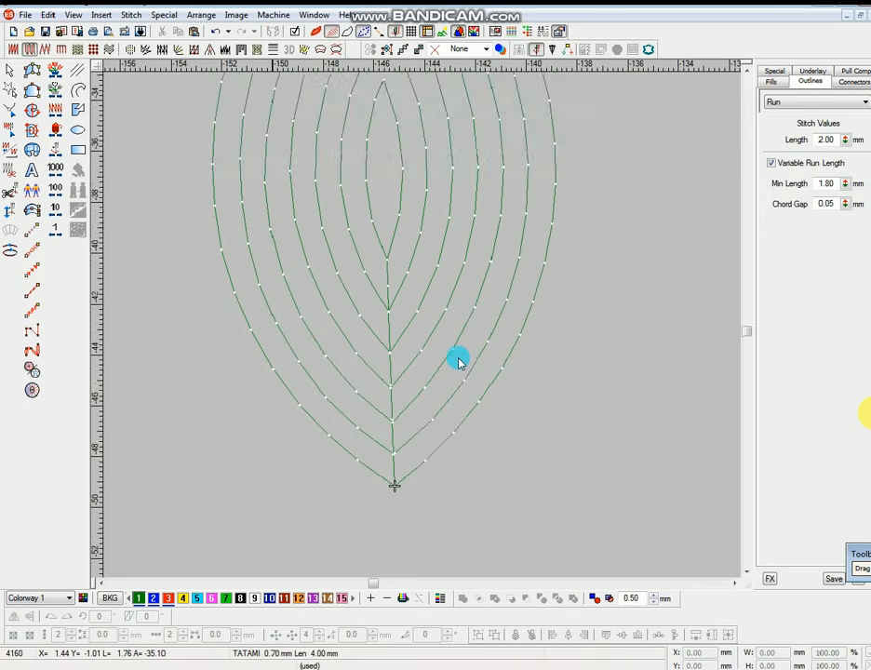
pyautogui.hotkey('shift', 'z')
pyautogui.moveTo(462, 355); pyautogui.dragTo(474, 385)
pyautogui.press('Delete')
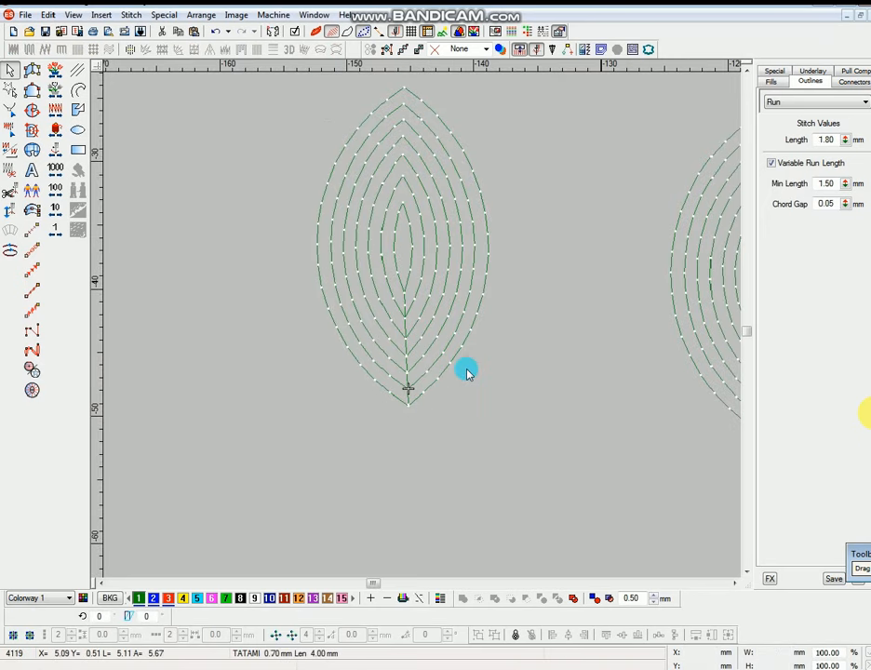
pyautogui.click(457, 355)
pyautogui.press('Delete')
pyautogui.hotkey('ctrl', 'z')
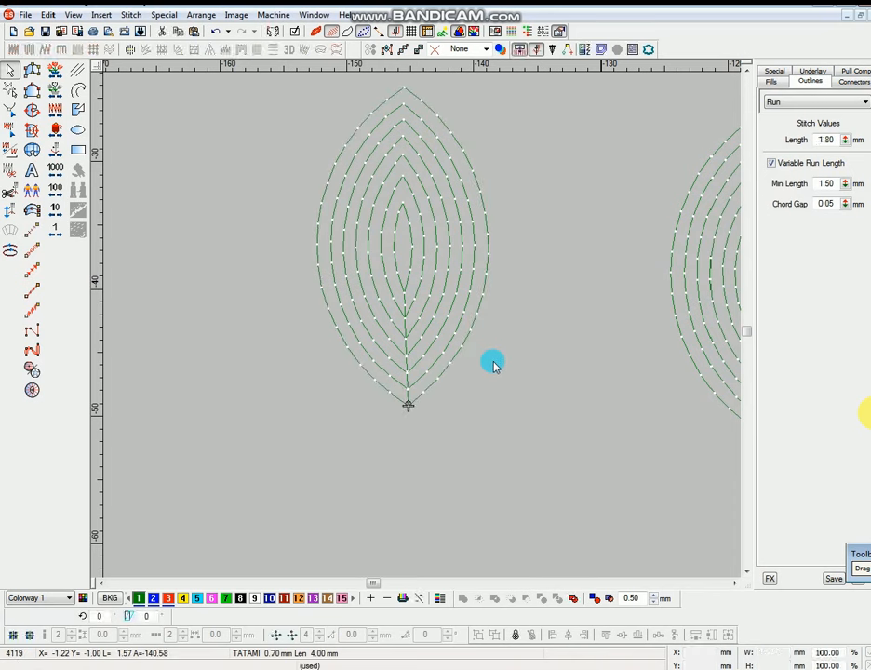
# Step: Travel through the leaf's stitches from the first outline outward to check the continuous stitching order
pyautogui.click(55, 149)
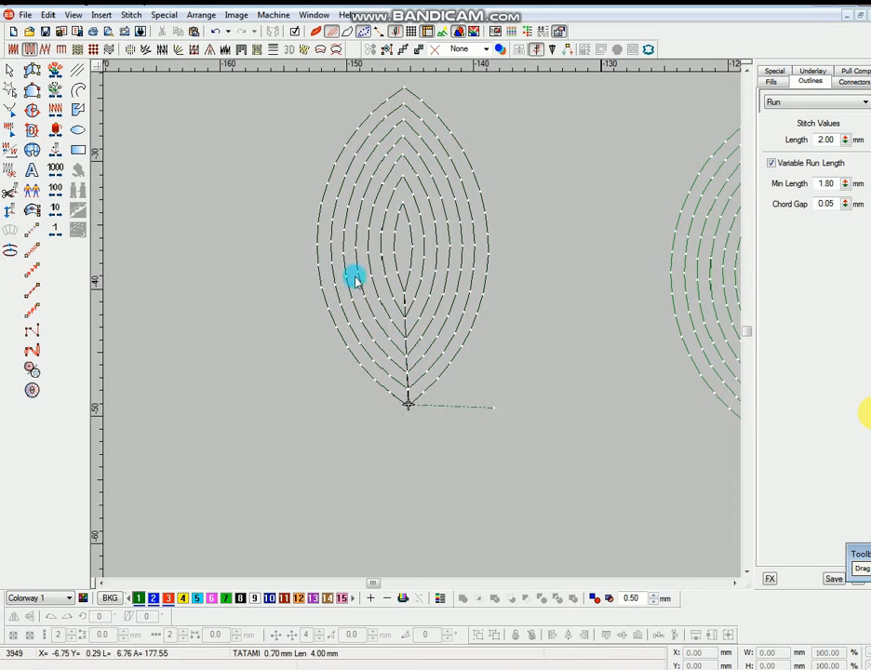
pyautogui.press('Right')
pyautogui.scroll(1, 504, 366)
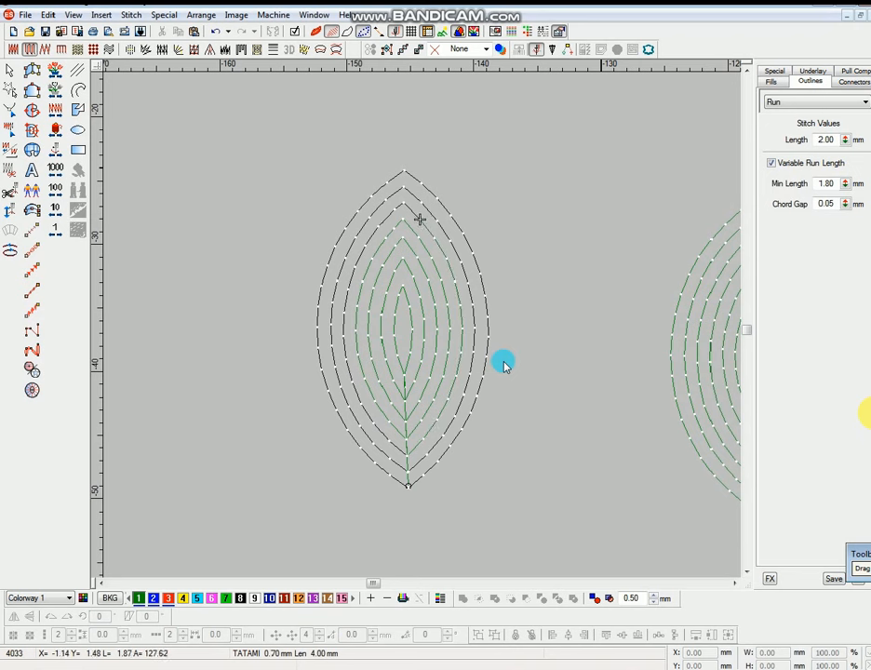
pyautogui.scroll(-1, 503, 370)
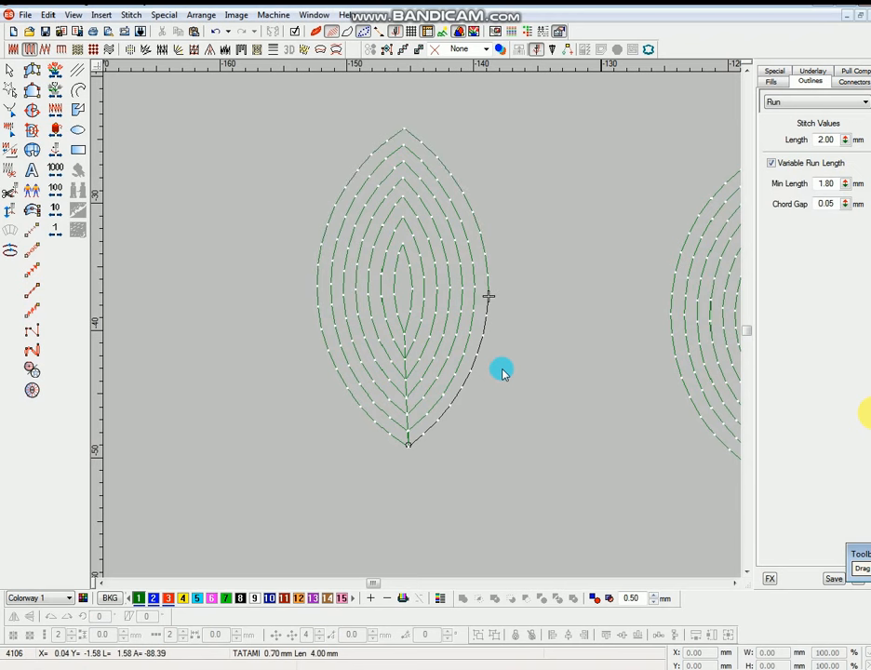
# Step: Reverse the stitching direction of the leaf's outermost outline
pyautogui.click(486, 327)
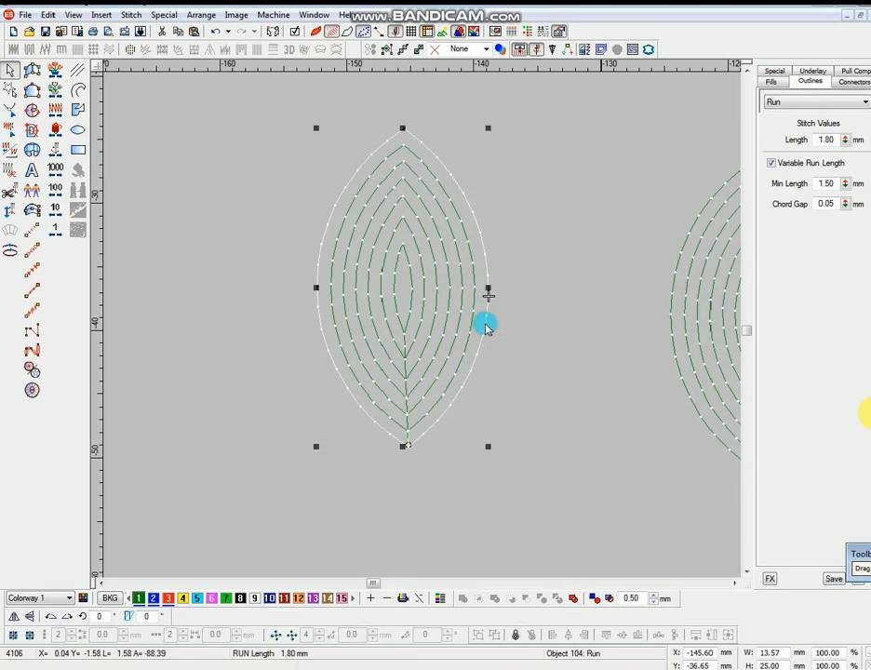
pyautogui.hotkey('alt', 'g')
pyautogui.press('r')
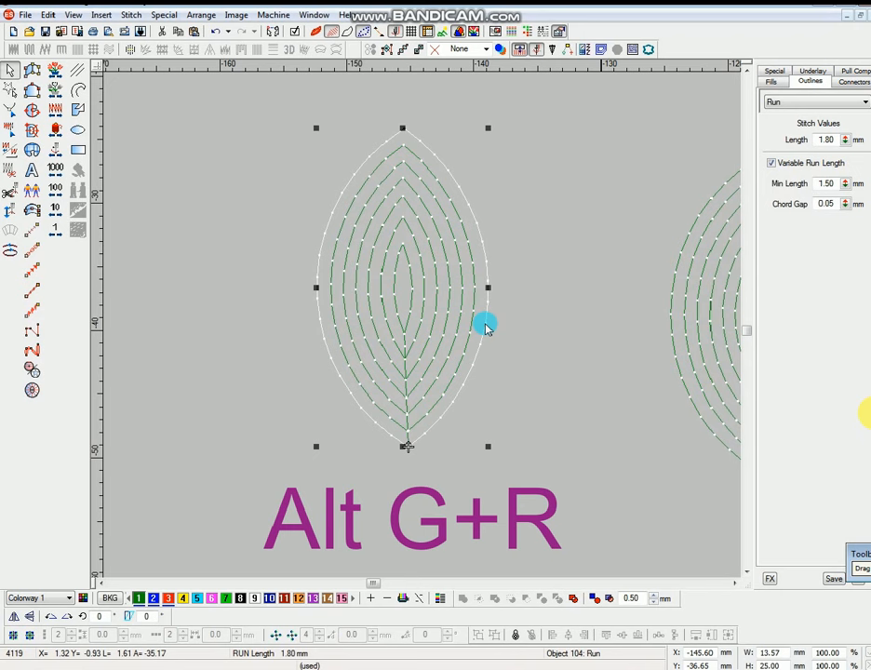
# Step: Travel backward and forward through the leaf's stitches to check the sequence with the reversed outermost outline
pyautogui.click(515, 375)
pyautogui.press('Up')
pyautogui.press('Up')
pyautogui.press('Up')
pyautogui.press('Up')
pyautogui.press('Up')
pyautogui.press('Up')
pyautogui.press('Up')
pyautogui.press('Up')
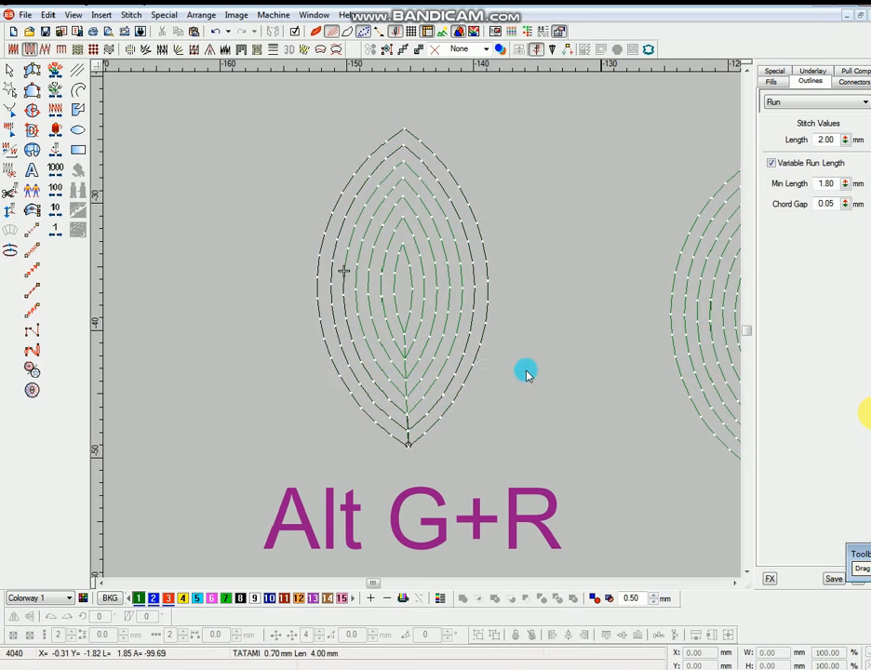
pyautogui.press('Right')
pyautogui.press('Right')
pyautogui.press('Right')
pyautogui.press('Right')
pyautogui.press('Right')
pyautogui.press('Right')
pyautogui.press('Right')
pyautogui.press('Right')
pyautogui.press('Right')
pyautogui.press('Right')
pyautogui.press('Right')
pyautogui.press('Right')
pyautogui.press('Right')
pyautogui.press('Right')
pyautogui.press('Right')
pyautogui.press('Right')
pyautogui.press('Right')
pyautogui.press('Right')
pyautogui.press('Right')
pyautogui.press('Right')
pyautogui.press('Right')
pyautogui.press('Right')
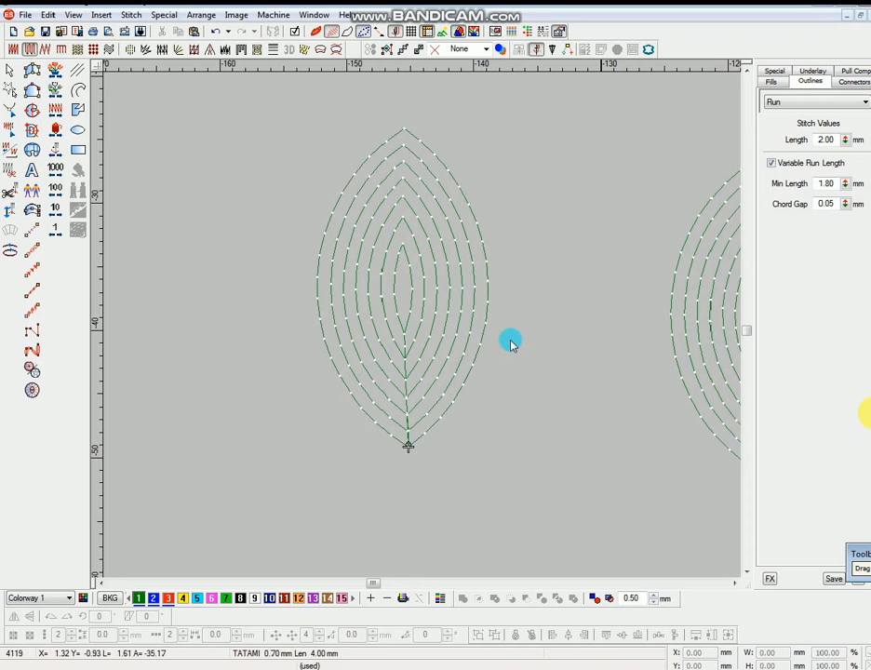
# Step: Duplicate the leaf's outermost outline to the empty area left of the leaf
pyautogui.scroll(-2, 463, 305)
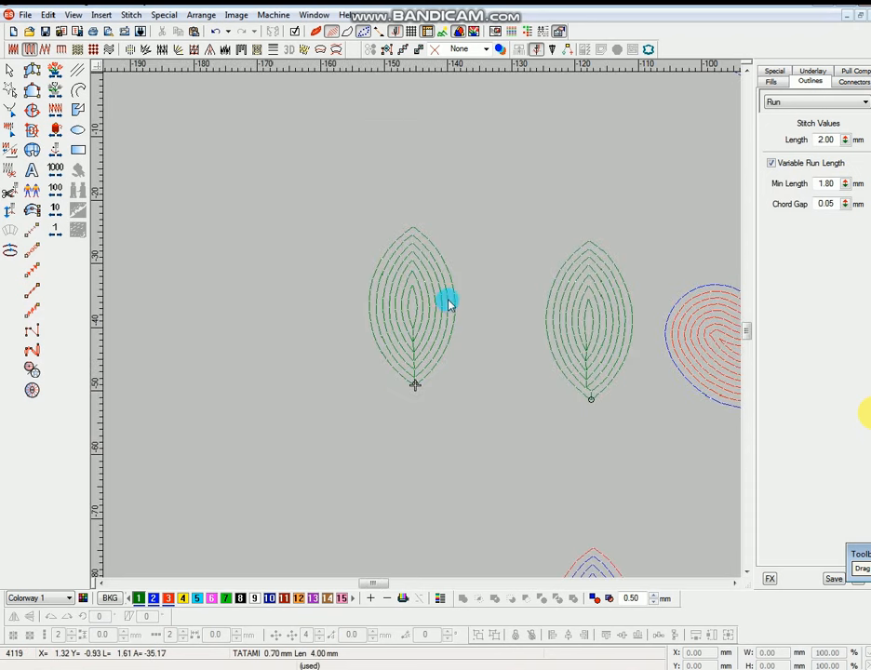
pyautogui.click(454, 293)
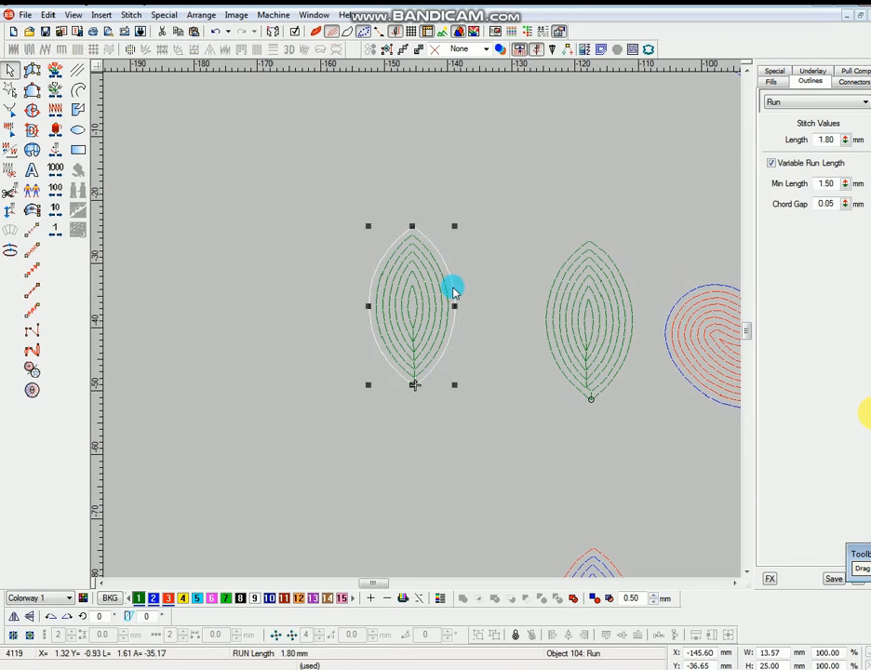
pyautogui.moveTo(454, 291); pyautogui.dragTo(340, 292)
# Step: Offset the copied outline inward as a Run spiral with a -1.00 mm fixed offset, count 8 and squared corners
pyautogui.press('b')
pyautogui.moveTo(241, 183); pyautogui.dragTo(395, 425)
pyautogui.hotkey('alt', 'i')
pyautogui.press('o')
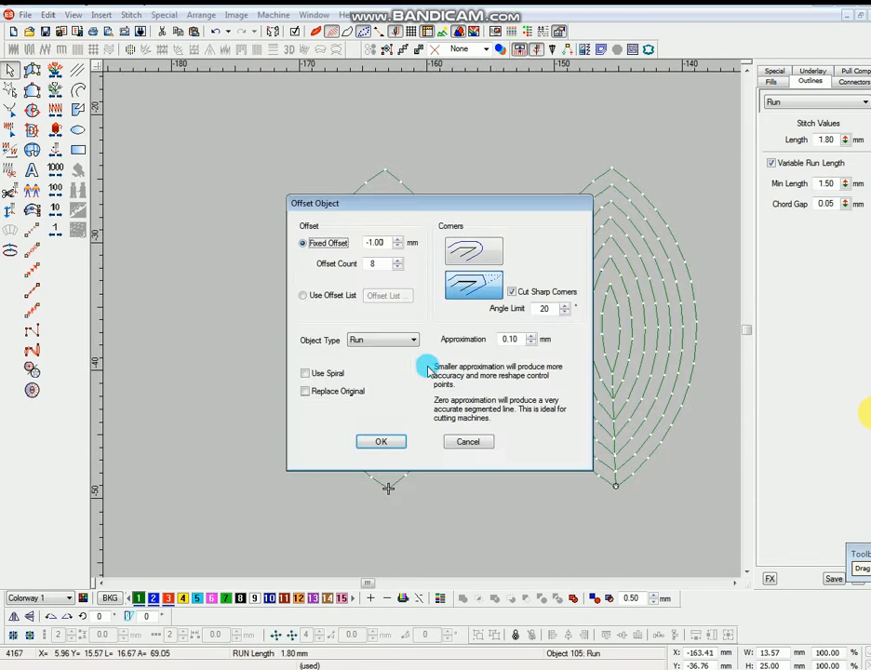
pyautogui.click(308, 374)
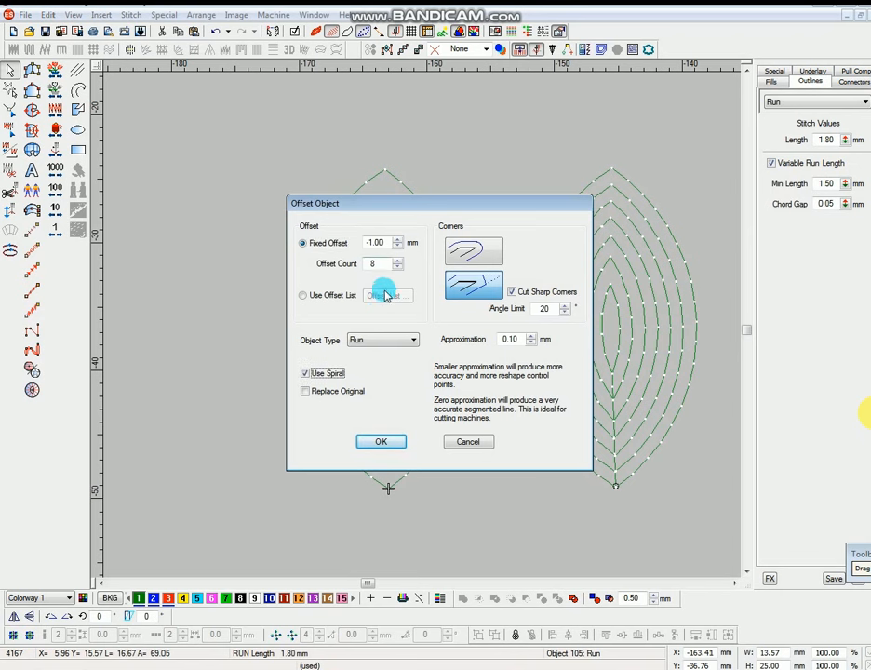
pyautogui.click(396, 443)
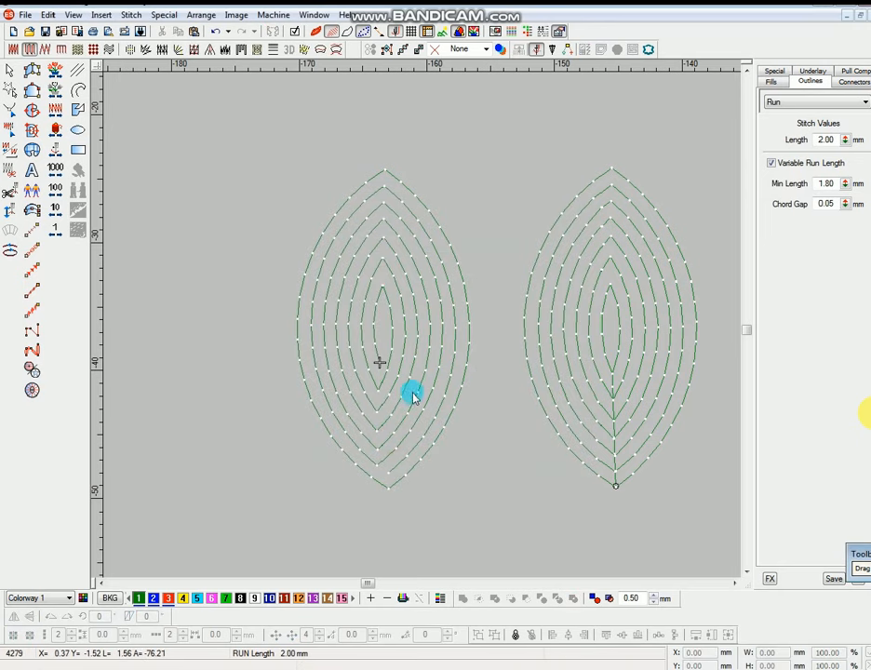
# Step: Compare the separate outlines of the original leaf with the spiral object and its reshape points
pyautogui.click(543, 290)
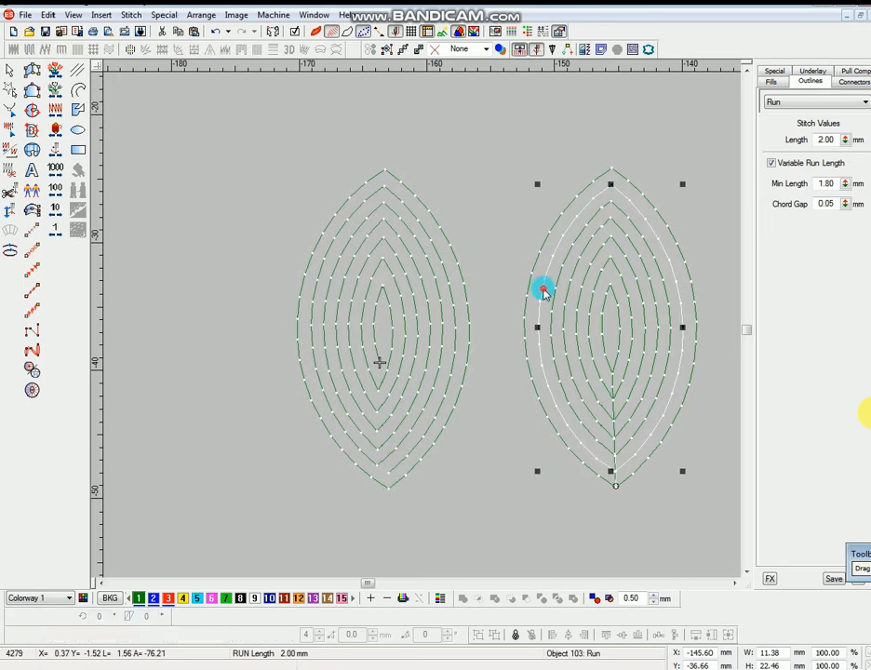
pyautogui.click(557, 290)
pyautogui.click(565, 291)
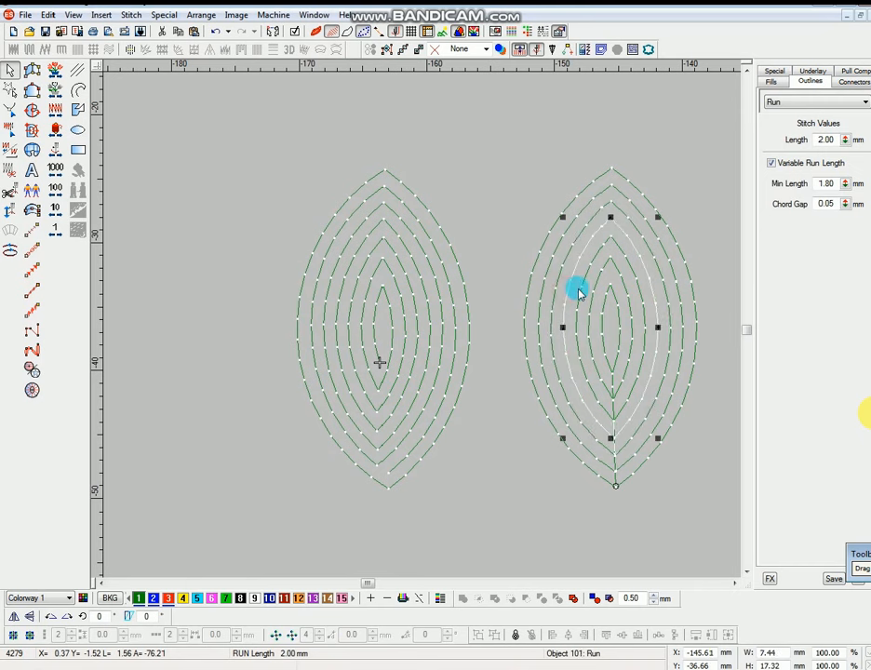
pyautogui.click(417, 312)
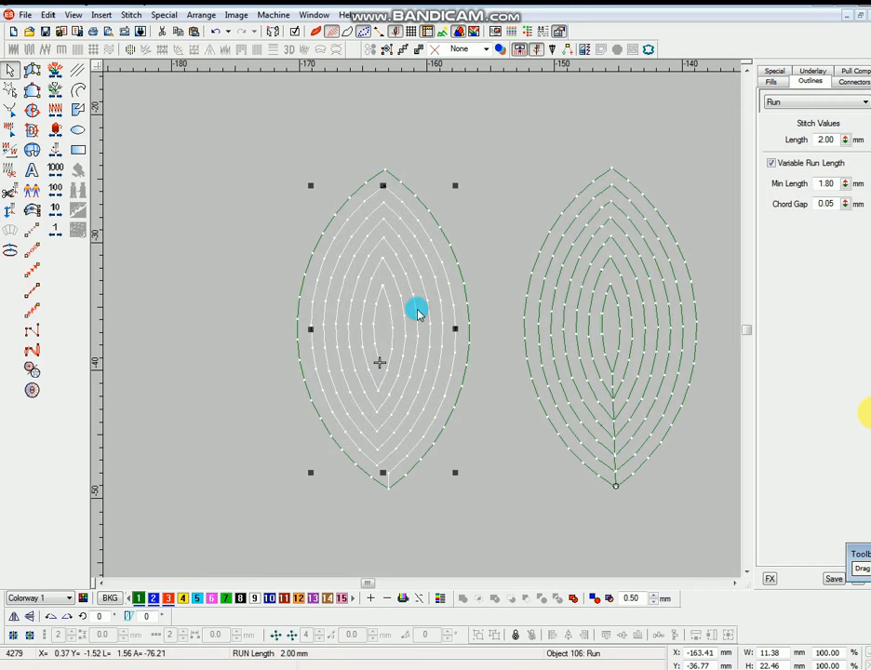
pyautogui.press('h')
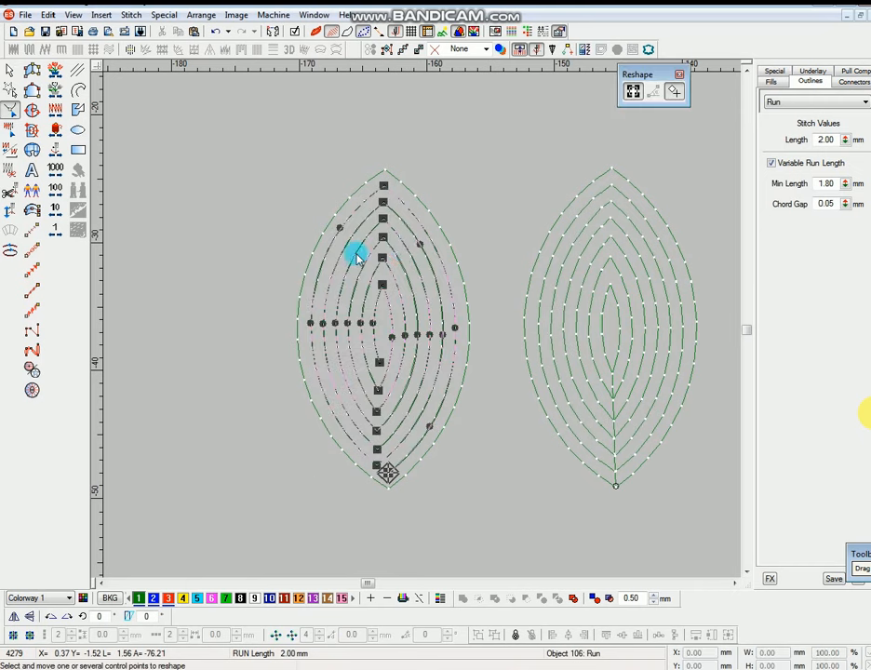
pyautogui.press('Escape')
pyautogui.click(436, 328)
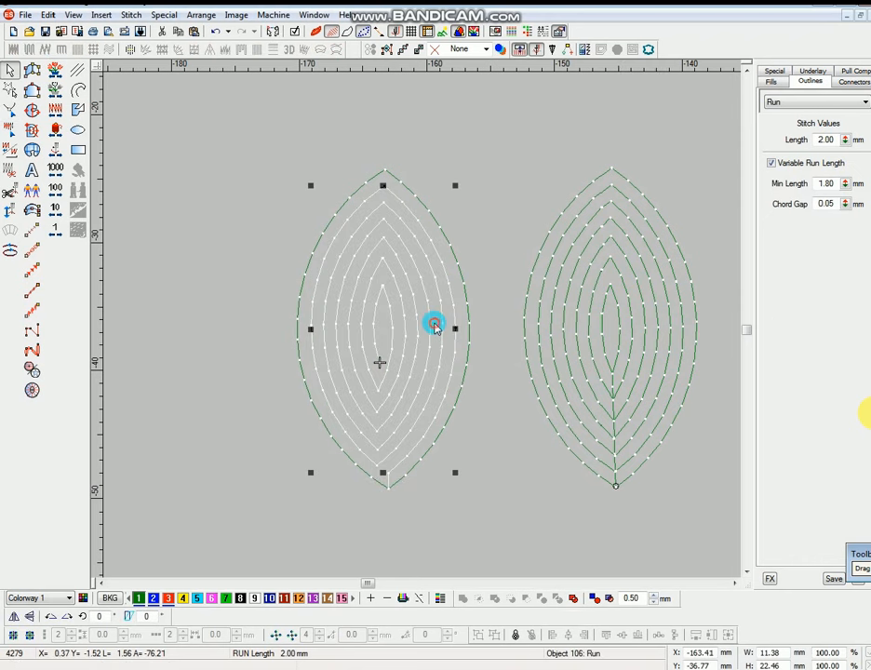
# Step: Review the Offset Object settings for the copied outer outline, including the Use Spiral option
pyautogui.click(469, 307)
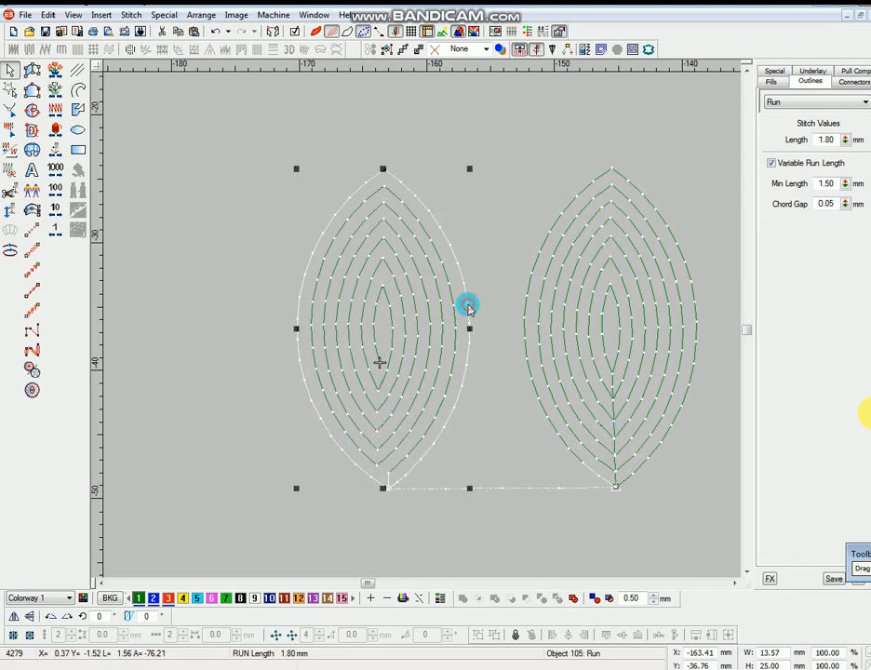
pyautogui.hotkey('alt', 'i')
pyautogui.press('o')
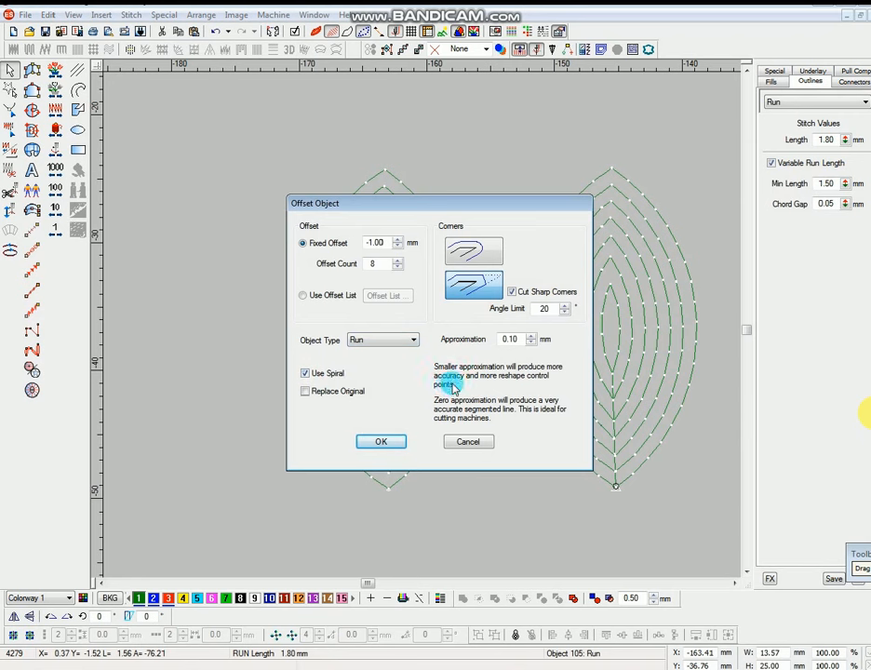
pyautogui.press('Return')
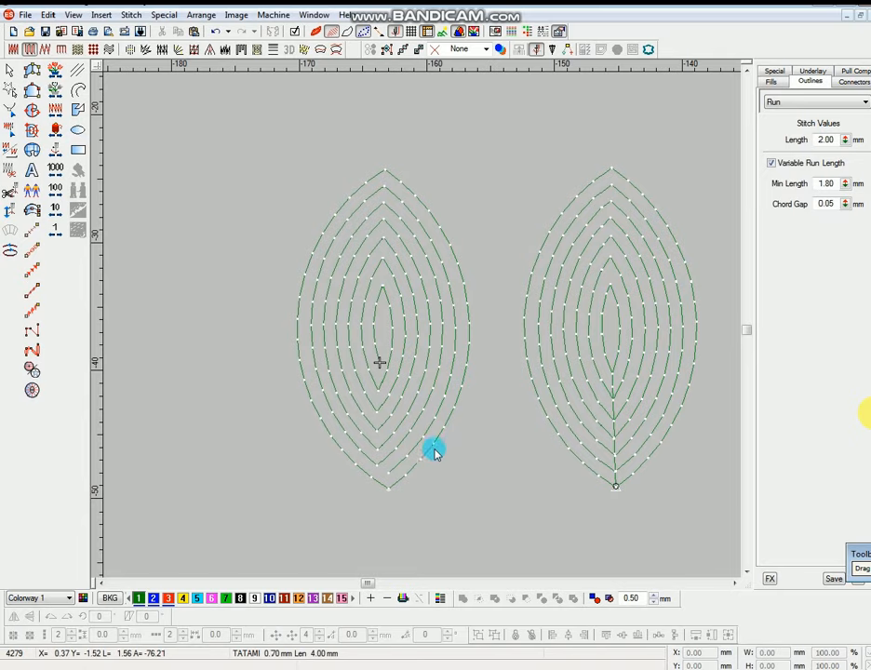
# Step: Draw a straight run-stitch line from the copied outline's lower tip to the spiral's inner end
pyautogui.scroll(2, 424, 382)
pyautogui.scroll(-2, 424, 382)
pyautogui.scroll(2, 410, 391)
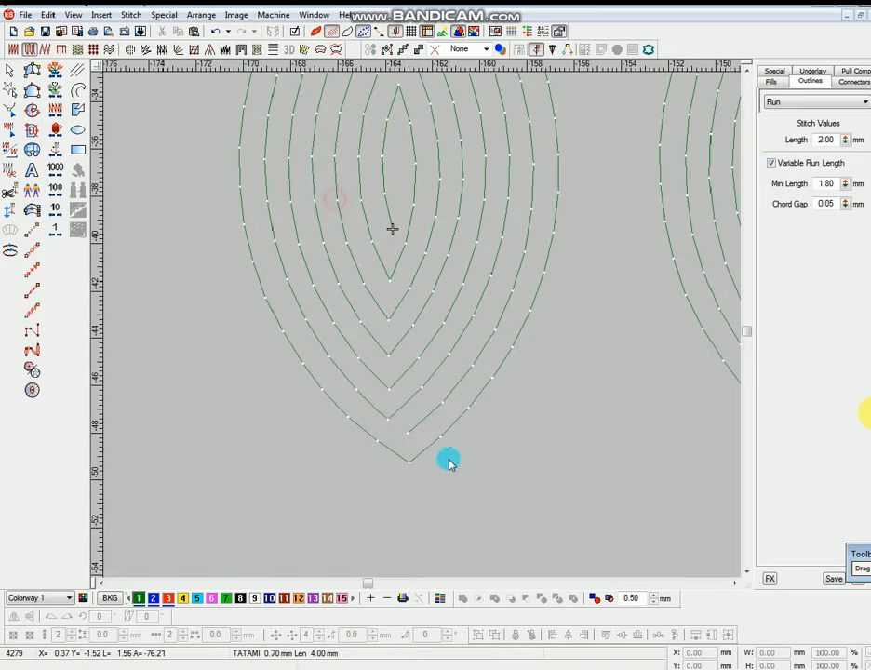
pyautogui.click(32, 228)
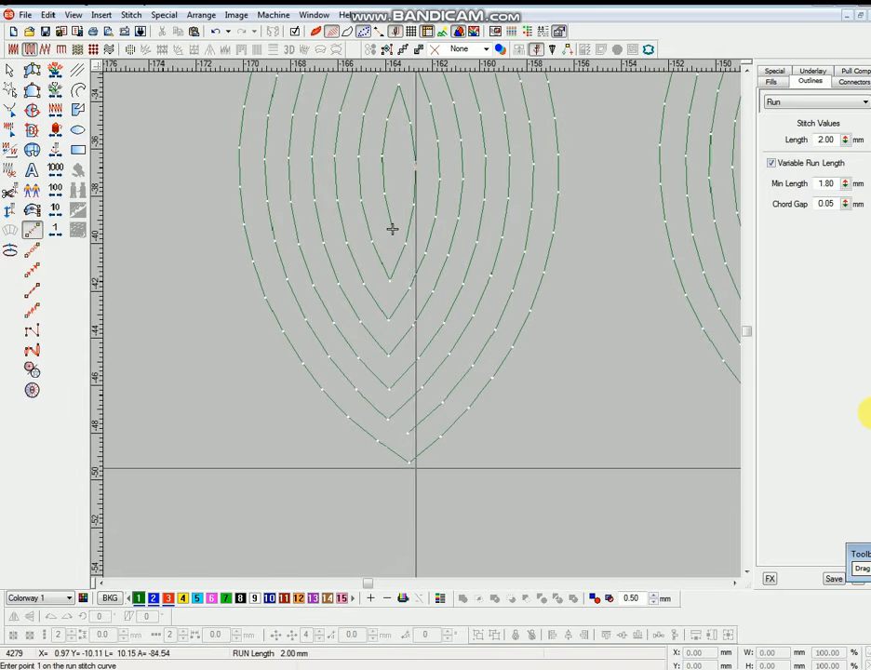
pyautogui.click(408, 460)
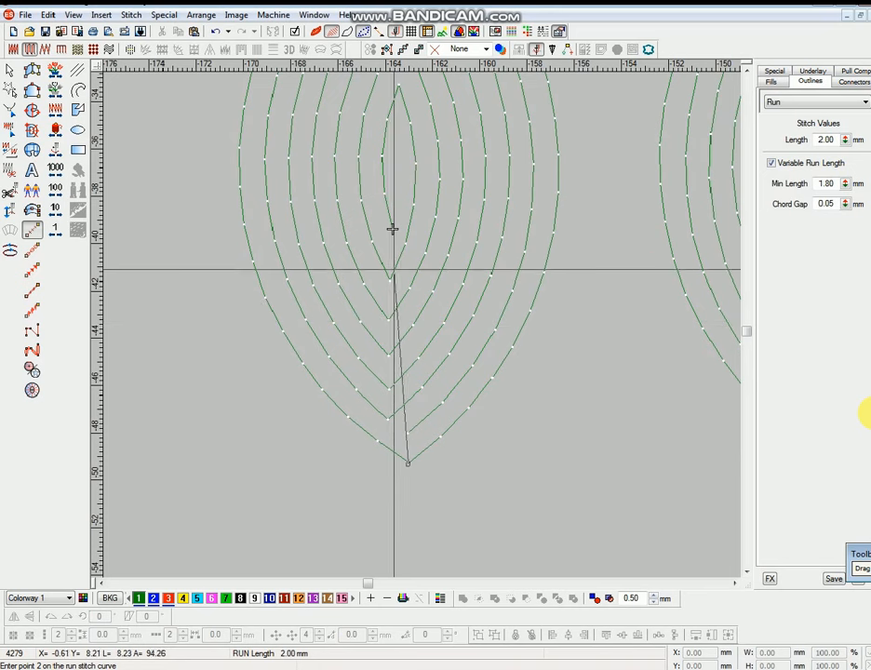
pyautogui.click(395, 232)
pyautogui.press('Return')
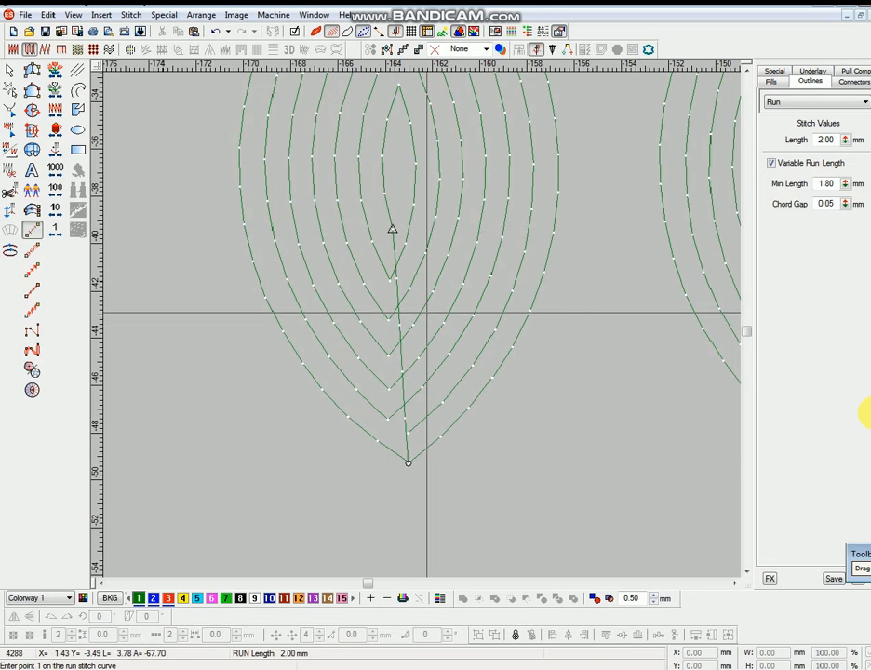
pyautogui.press('Escape')
# Step: Reshape the spiral so it starts at its inner end and finishes at its outer end near the lower tip
pyautogui.click(396, 248)
pyautogui.hotkey('shift', 'z')
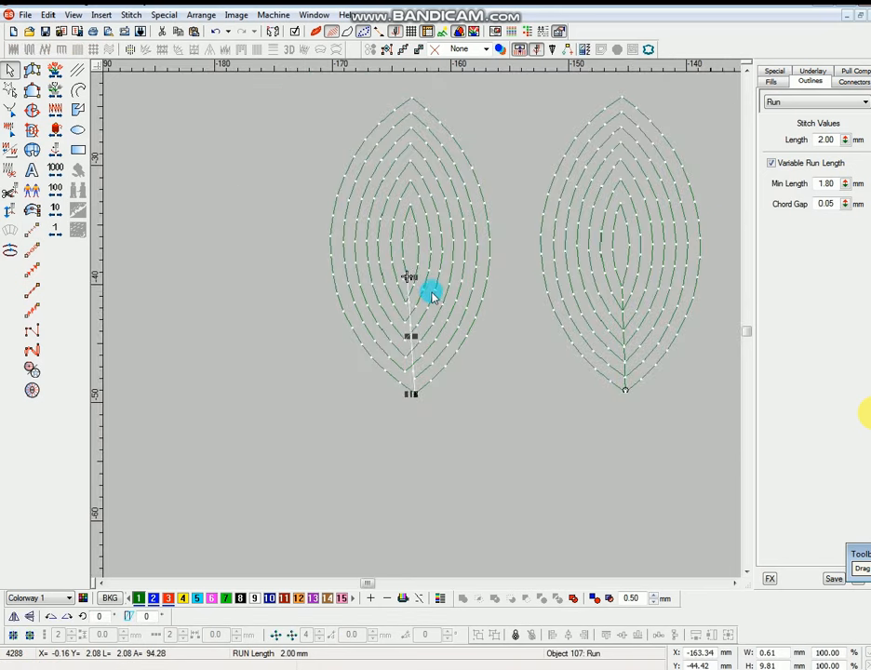
pyautogui.click(419, 253)
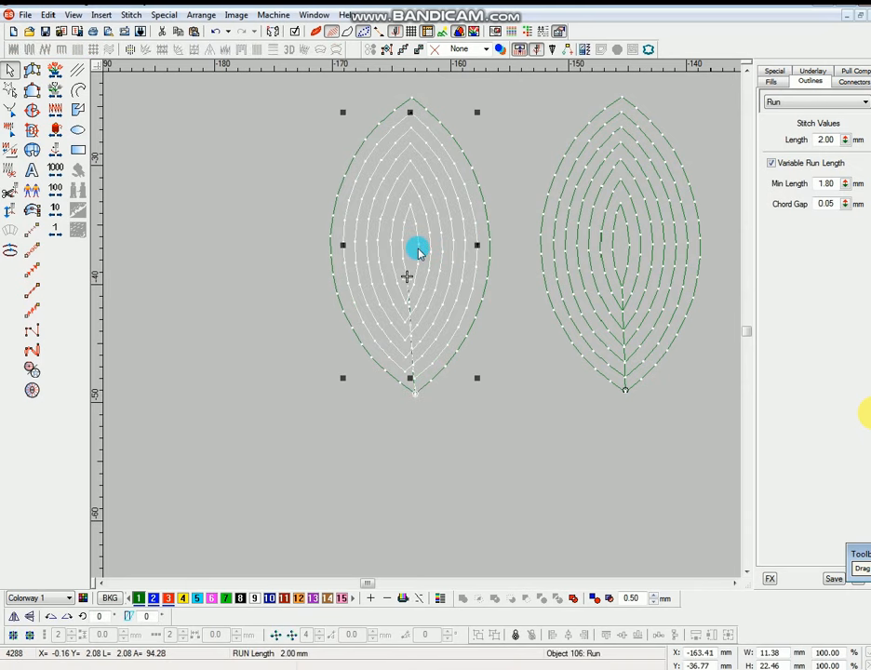
pyautogui.press('h')
pyautogui.press('z')
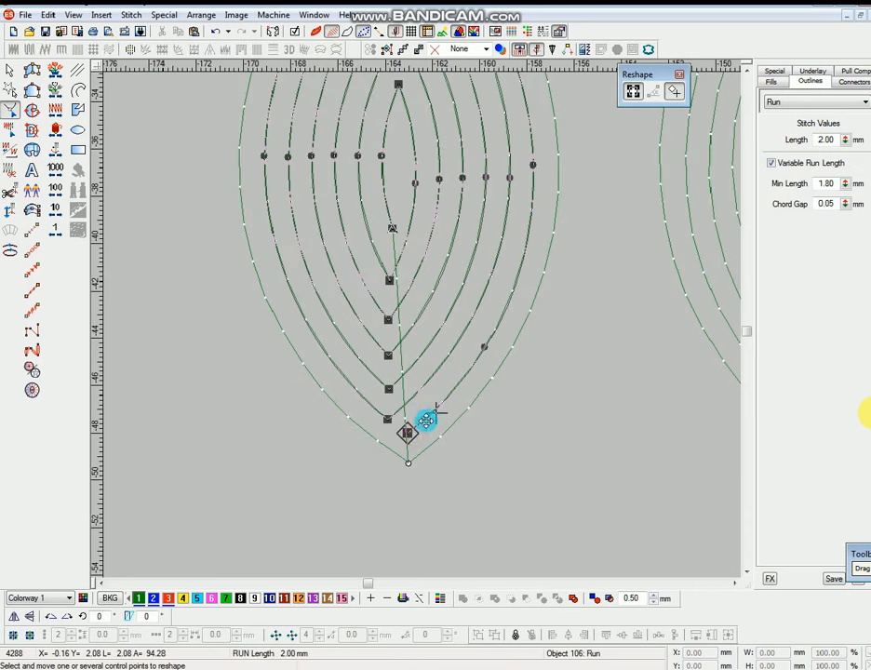
pyautogui.click(393, 228)
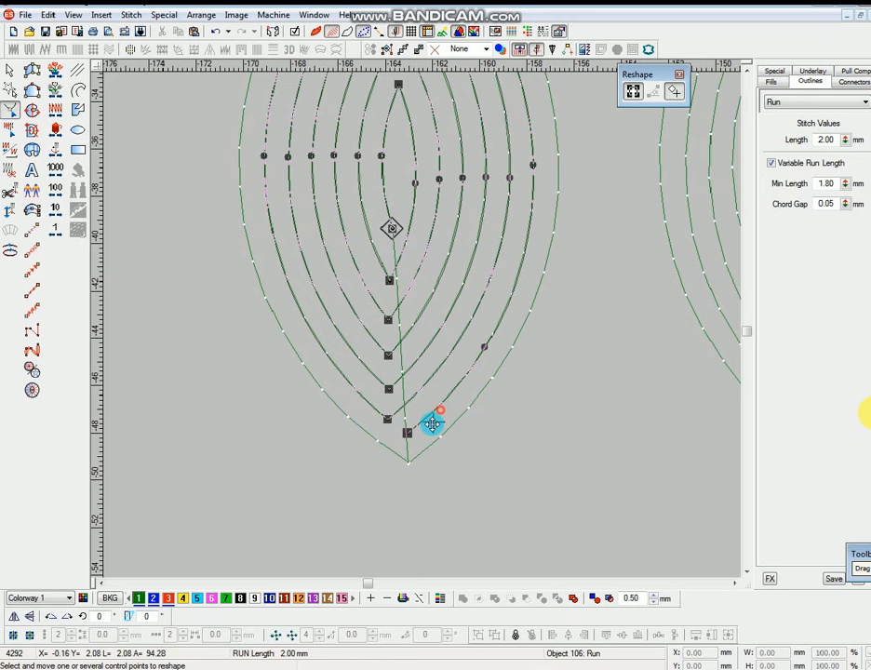
# Step: Cut and paste the spiral in place so it stitches after the connecting run line
pyautogui.press('Escape')
pyautogui.press('Delete')
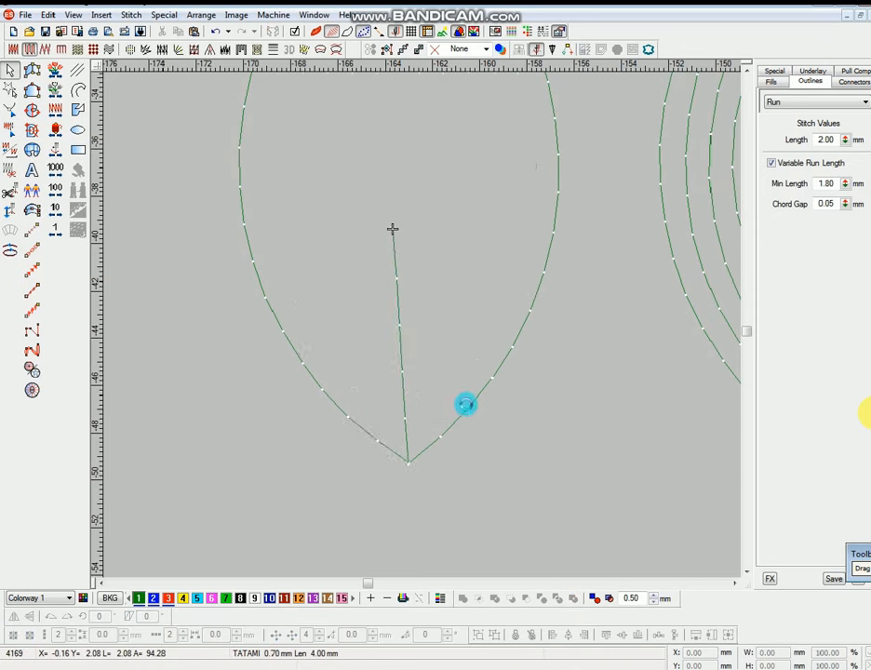
pyautogui.hotkey('ctrl', 'v')
pyautogui.hotkey('shift', 'z')
pyautogui.press('0')
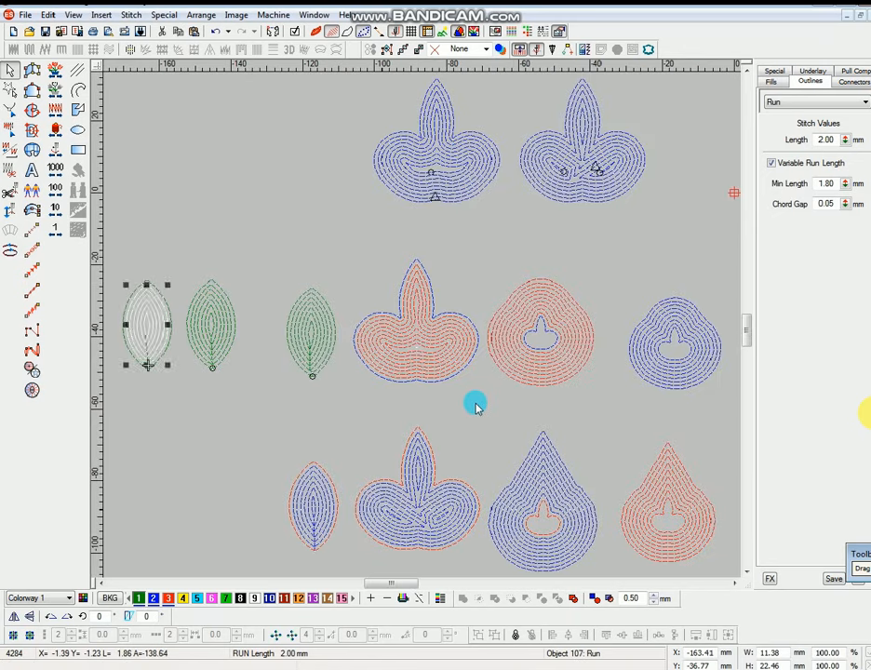
# Step: Travel through the leftmost leaf's stitches to examine the stitching order of its outline, connecting line and spiral
pyautogui.press('Escape')
pyautogui.press('b')
pyautogui.moveTo(137, 283); pyautogui.dragTo(183, 368)
pyautogui.scroll(-2, 261, 328)
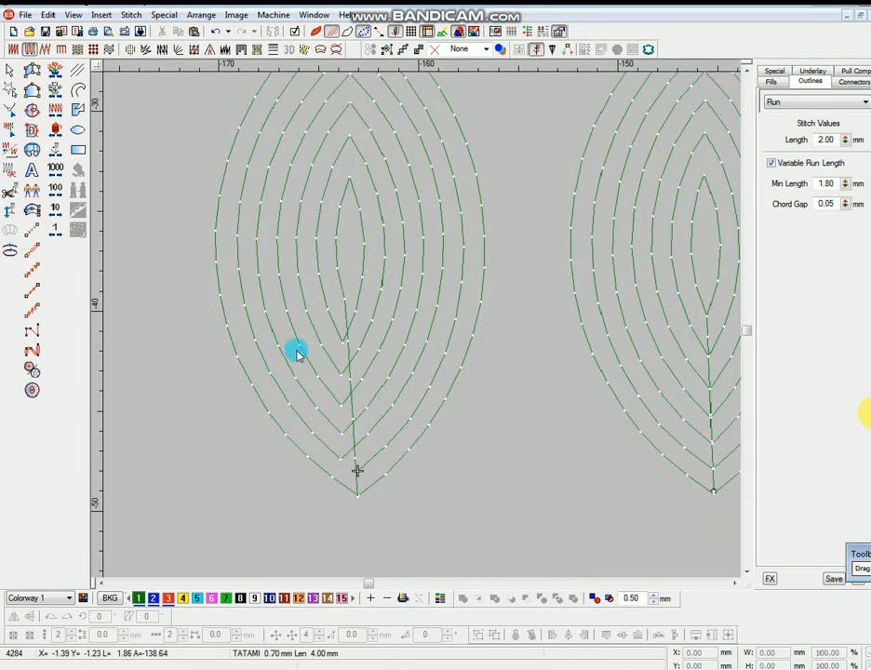
pyautogui.press('Up')
pyautogui.press('Up')
pyautogui.press('Up')
pyautogui.press('Down')
pyautogui.press('Right')
pyautogui.press('Right')
pyautogui.press('Right')
pyautogui.press('Right')
pyautogui.press('Right')
pyautogui.press('Right')
pyautogui.press('Right')
pyautogui.press('Right')
pyautogui.press('Right')
pyautogui.press('Right')
pyautogui.press('Right')
pyautogui.press('Right')
pyautogui.press('Right')
pyautogui.press('Right')
pyautogui.press('Right')
pyautogui.press('Right')
pyautogui.press('Right')
pyautogui.press('Right')
pyautogui.press('Right')
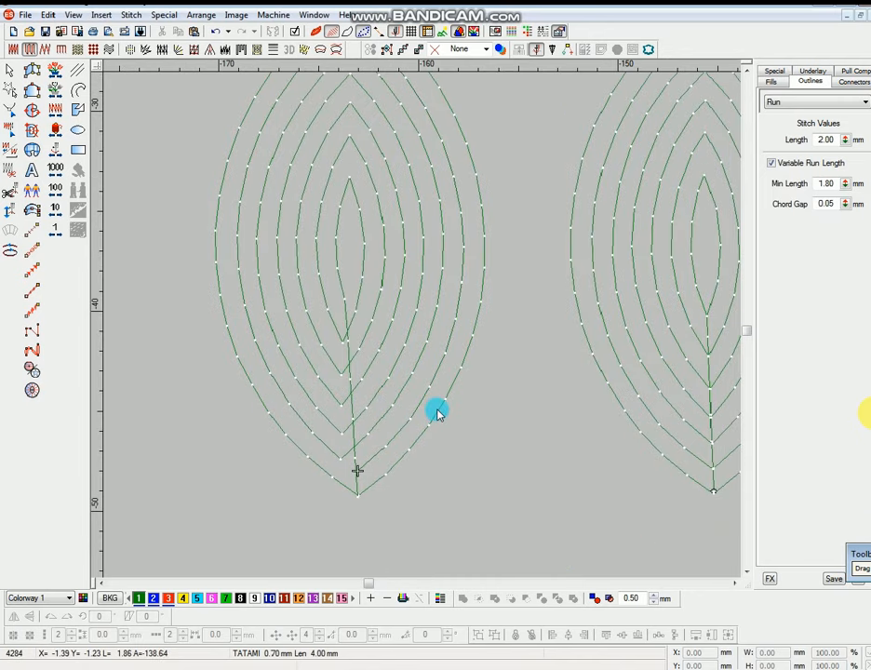
# Step: Cut and paste the leftmost leaf's outer outline in place so it stitches after the spiral
pyautogui.click(441, 409)
pyautogui.hotkey('ctrl', 'x')
pyautogui.hotkey('ctrl', 'v')
pyautogui.press('Escape')
# Step: Travel through the leftmost leaf's stitches to check the resequenced outer outline and its stitching direction
pyautogui.press('Up')
pyautogui.press('Up')
pyautogui.press('Up')
pyautogui.press('Up')
pyautogui.press('Up')
pyautogui.press('Right')
pyautogui.press('Right')
pyautogui.press('Right')
pyautogui.press('Right')
pyautogui.press('Right')
pyautogui.press('Right')
pyautogui.press('Right')
pyautogui.press('Right')
pyautogui.press('Right')
pyautogui.press('Right')
pyautogui.press('Right')
pyautogui.press('Right')
pyautogui.press('Right')
pyautogui.press('Right')
pyautogui.press('Right')
pyautogui.press('Right')
pyautogui.press('Right')
pyautogui.press('Right')
pyautogui.press('Right')
pyautogui.press('Right')
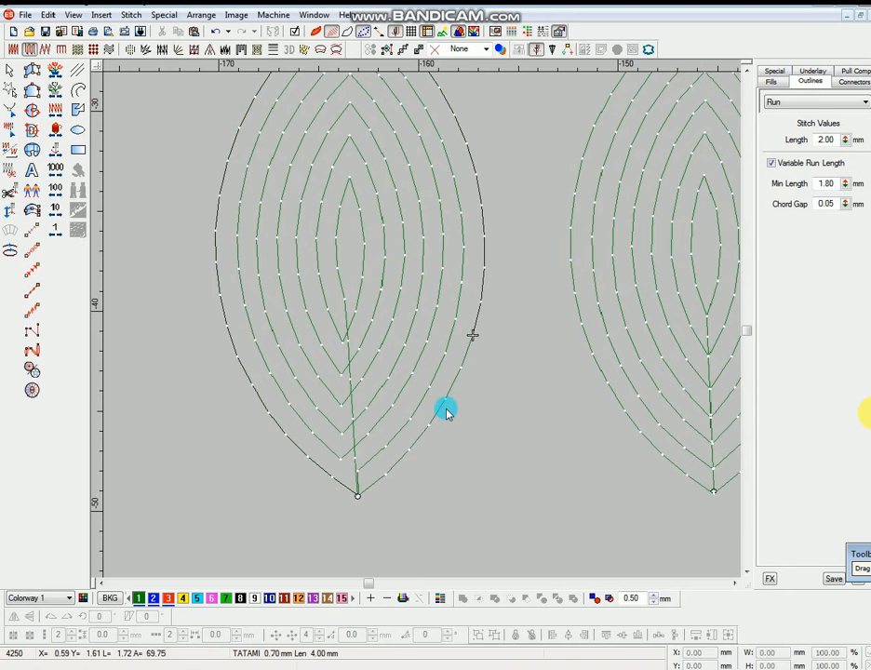
pyautogui.press('Up')
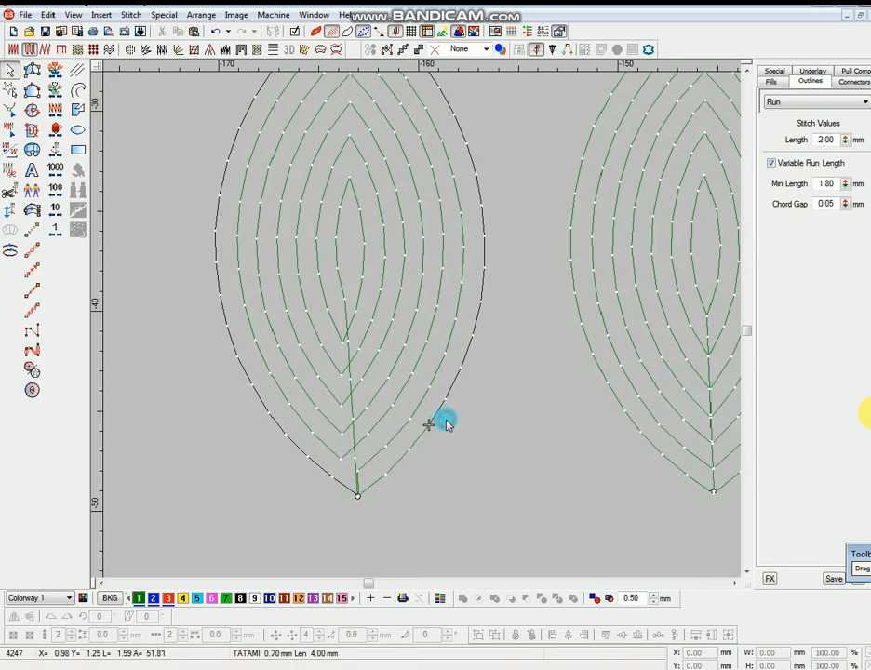
# Step: Reverse the stitching direction of the leftmost leaf's outer outline
pyautogui.click(440, 410)
pyautogui.hotkey('alt', 'g')
pyautogui.press('r')
pyautogui.press('Escape')
# Step: Travel through the leftmost leaf's stitches to check the reversed outline's path from the lower tip
pyautogui.press('Up')
pyautogui.press('Up')
pyautogui.press('Up')
pyautogui.press('Up')
pyautogui.press('Up')
pyautogui.press('Right')
pyautogui.press('Right')
pyautogui.press('Right')
pyautogui.press('Right')
pyautogui.press('Right')
pyautogui.press('Right')
pyautogui.press('Right')
pyautogui.press('Right')
pyautogui.press('Right')
pyautogui.press('Right')
pyautogui.press('Right')
pyautogui.press('Right')
pyautogui.press('Right')
pyautogui.press('Right')
pyautogui.press('Right')
pyautogui.press('Right')
pyautogui.press('Right')
pyautogui.press('Right')
pyautogui.press('Right')
pyautogui.press('Right')
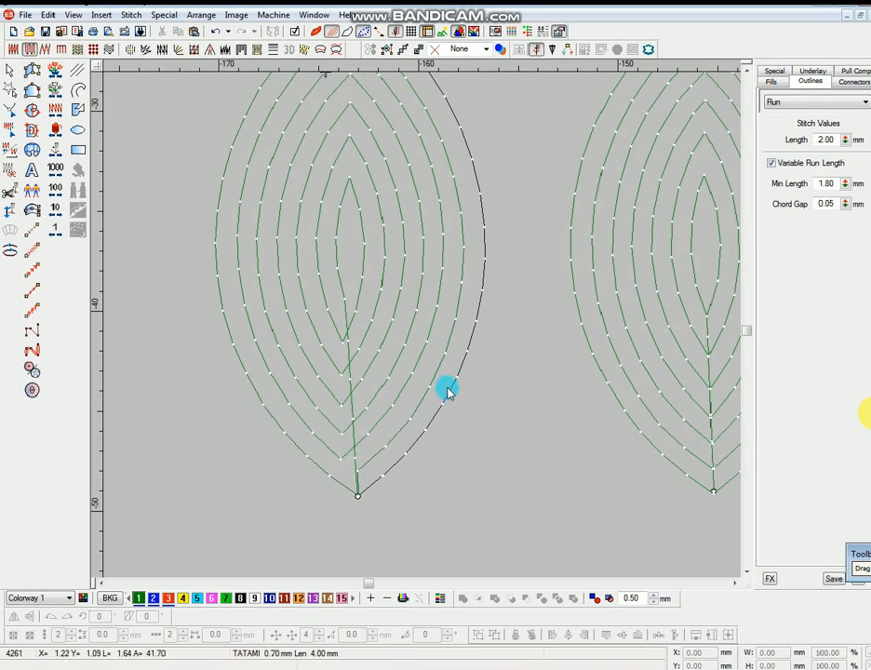
pyautogui.press('Right')
pyautogui.press('Right')
pyautogui.press('Right')
pyautogui.press('Right')
pyautogui.press('Right')
pyautogui.press('Right')
pyautogui.press('Right')
pyautogui.press('Right')
pyautogui.press('Right')
pyautogui.press('Right')
pyautogui.press('Right')
pyautogui.press('Right')
pyautogui.press('Right')
pyautogui.press('Right')
pyautogui.press('Right')
pyautogui.press('Right')
pyautogui.press('Right')
pyautogui.press('Right')
pyautogui.press('Right')
pyautogui.press('Right')
# Step: Copy the second leaf's outer outline into the empty area below the green leaves
pyautogui.scroll(-3, 456, 363)
pyautogui.scroll(2, 435, 328)
pyautogui.scroll(-3, 436, 329)
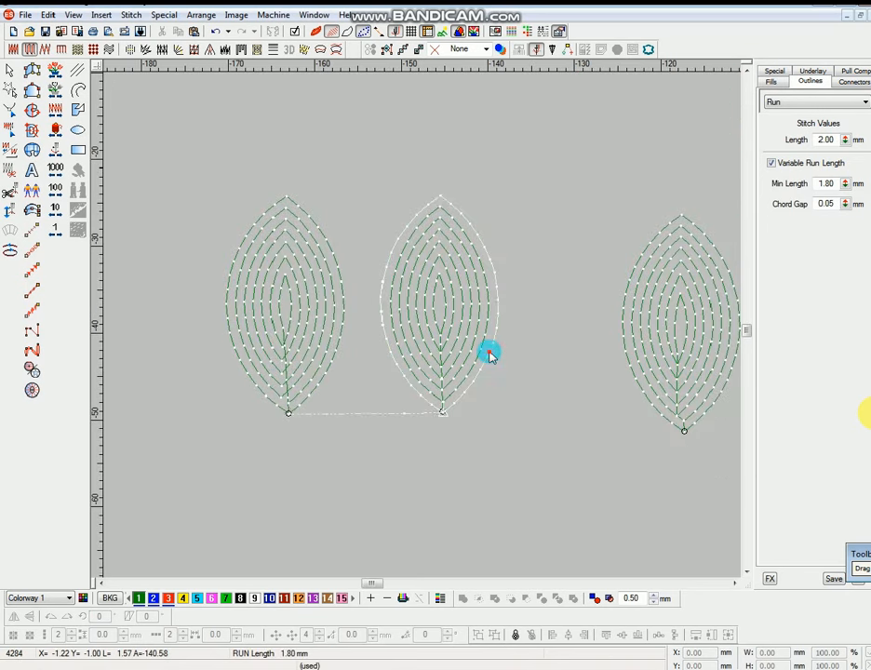
pyautogui.click(491, 357)
pyautogui.moveTo(492, 356); pyautogui.dragTo(430, 445)
pyautogui.scroll(-2, 424, 409)
pyautogui.moveTo(391, 269); pyautogui.dragTo(428, 311)
pyautogui.hotkey('alt', 'i')
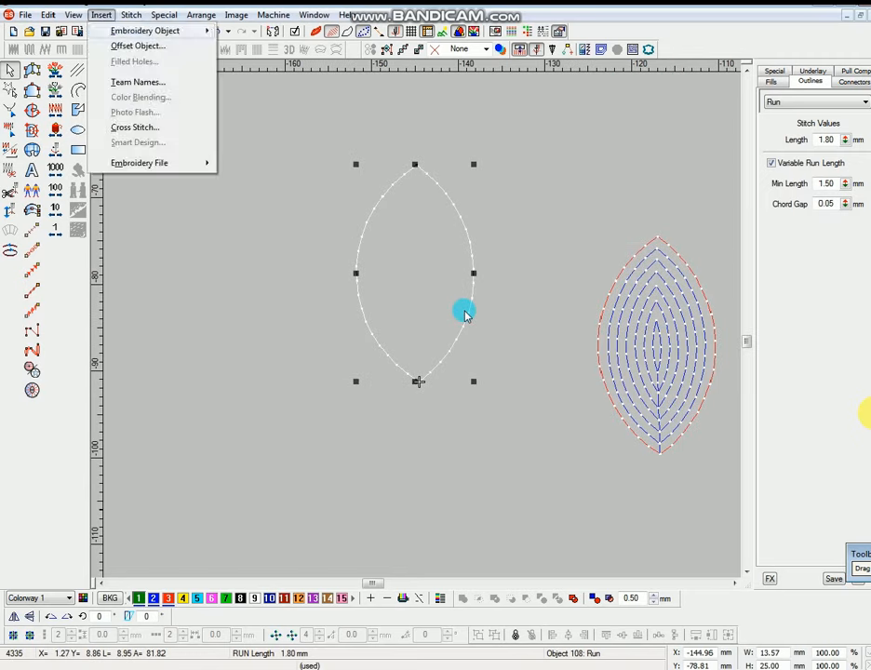
pyautogui.press('o')
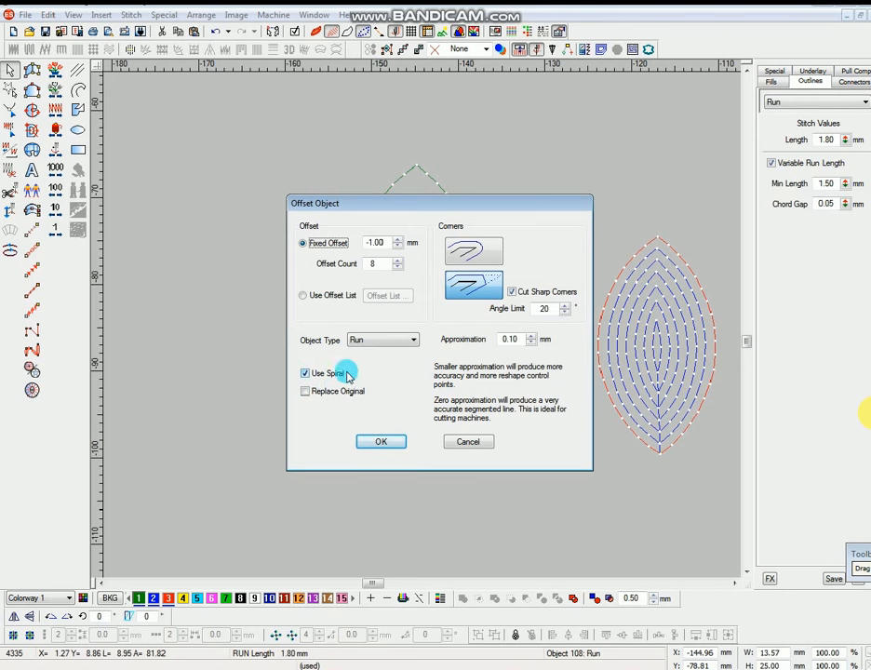
pyautogui.press('Escape')
# Step: Recolour the copied leaf outline with red, colour 3
pyautogui.click(473, 276)
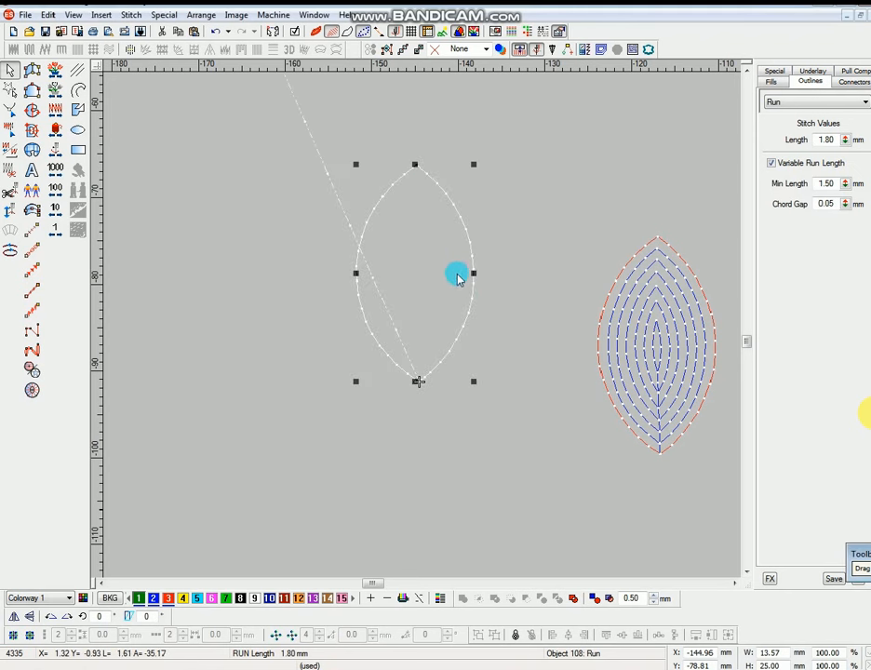
pyautogui.click(169, 600)
pyautogui.click(501, 374)
# Step: Try a -1.00 mm spiral run offset of the red outline with count 8 and Replace Original on, and undo it
pyautogui.click(466, 332)
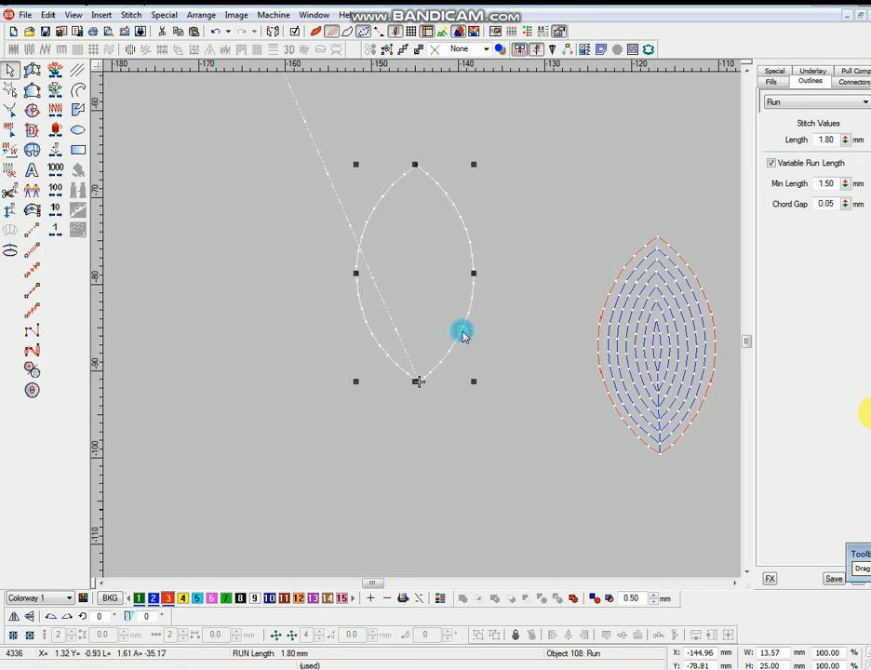
pyautogui.hotkey('alt', 'i')
pyautogui.press('o')
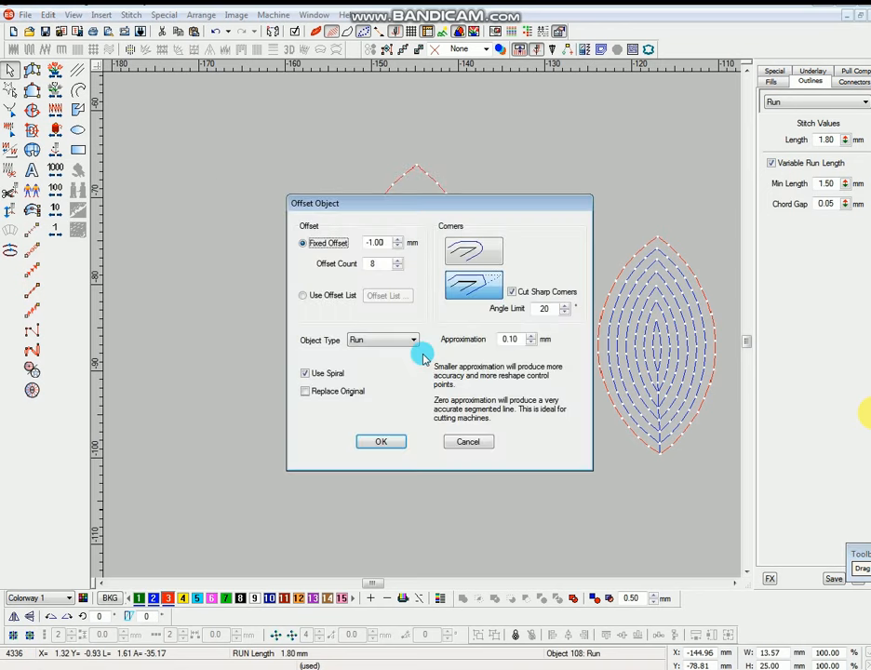
pyautogui.click(307, 391)
pyautogui.moveTo(421, 214); pyautogui.dragTo(393, 437)
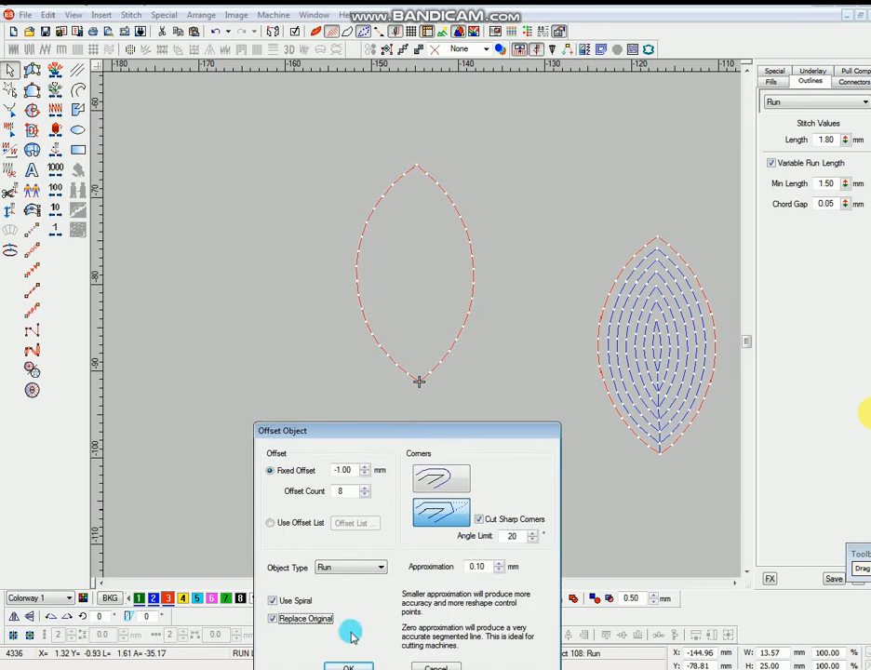
pyautogui.click(358, 667)
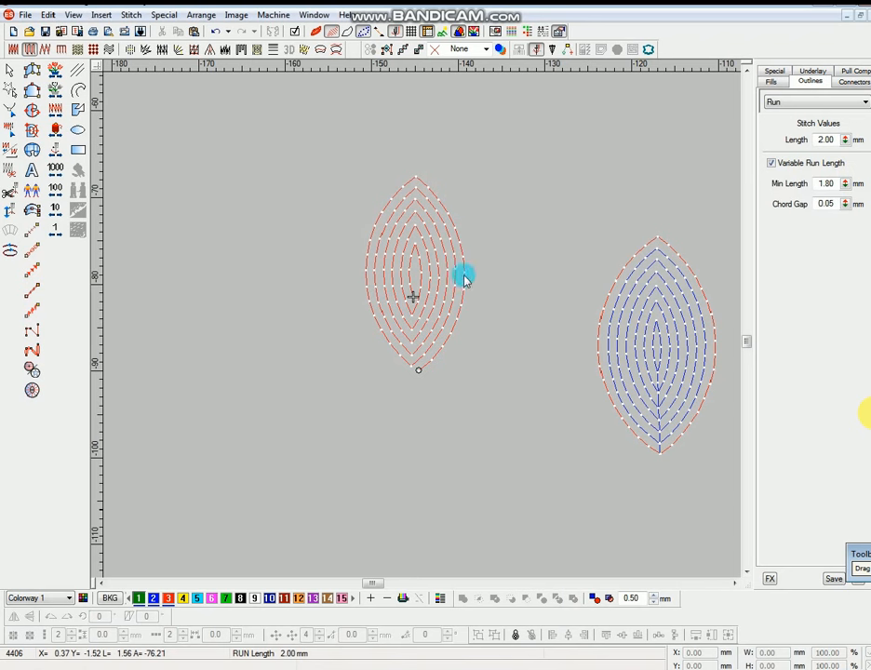
pyautogui.hotkey('ctrl', 'z')
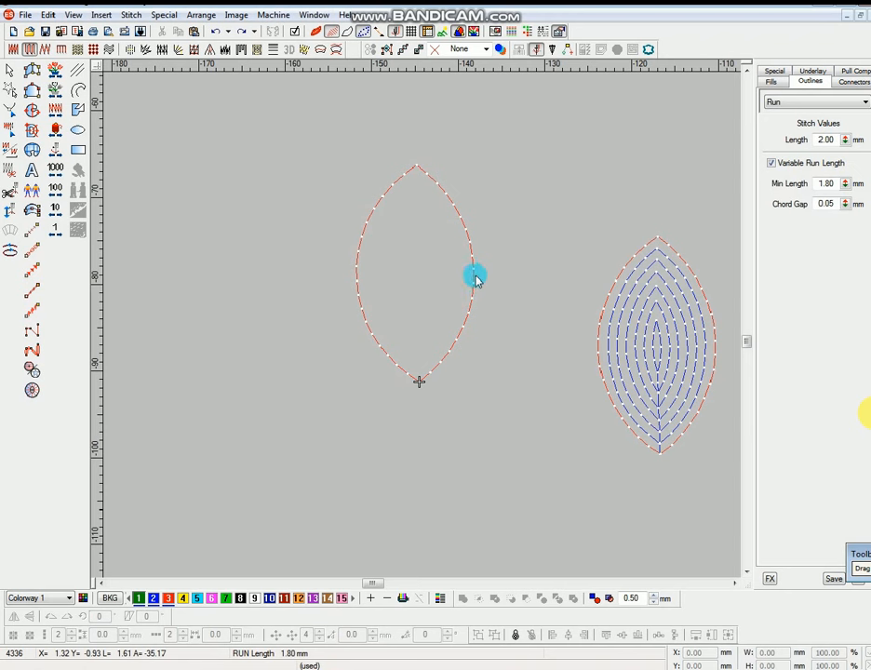
# Step: Duplicate the red leaf outline in place and recolour the duplicate with blue, colour 2
pyautogui.click(474, 278)
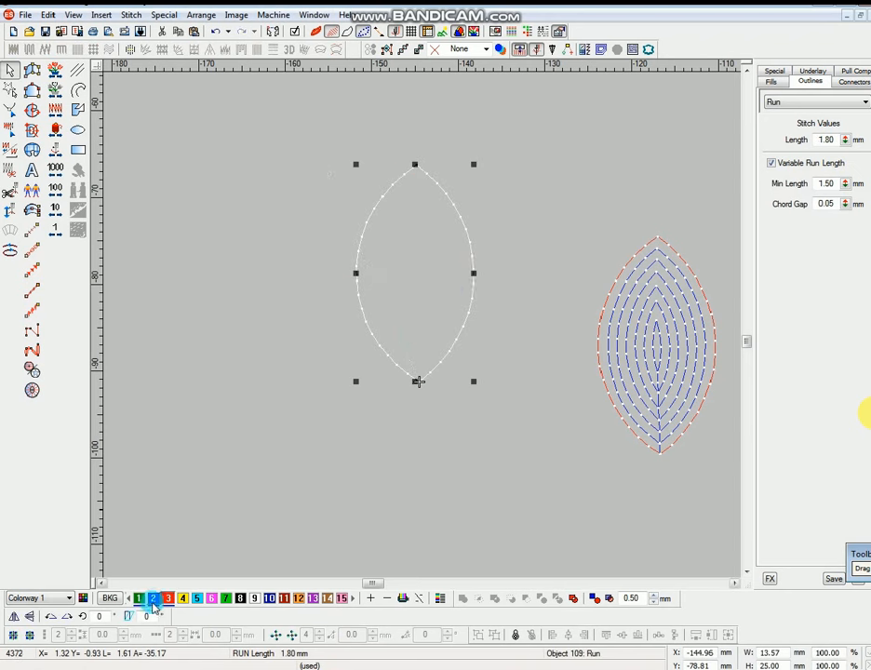
pyautogui.click(154, 600)
pyautogui.press('Escape')
# Step: Replace the blue outline with run offsets at -1.00 mm, count 8, with Use Spiral off
pyautogui.click(467, 315)
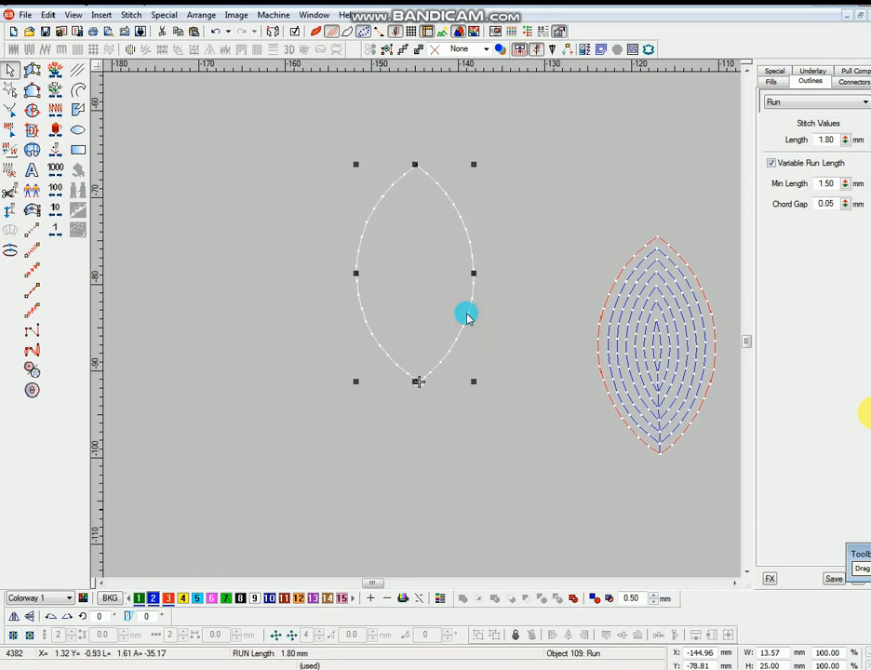
pyautogui.hotkey('alt', 'i')
pyautogui.press('o')
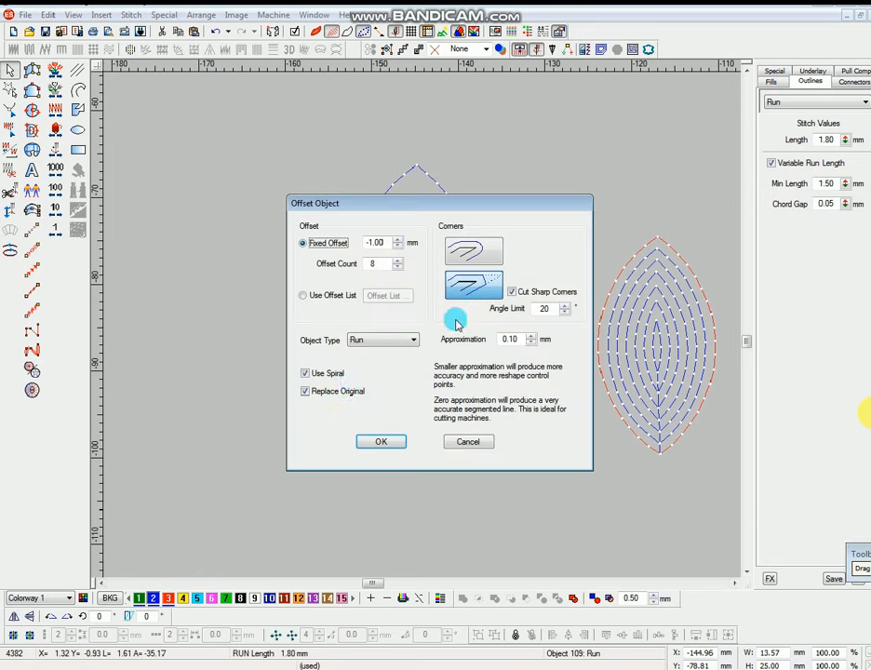
pyautogui.click(307, 372)
pyautogui.click(380, 441)
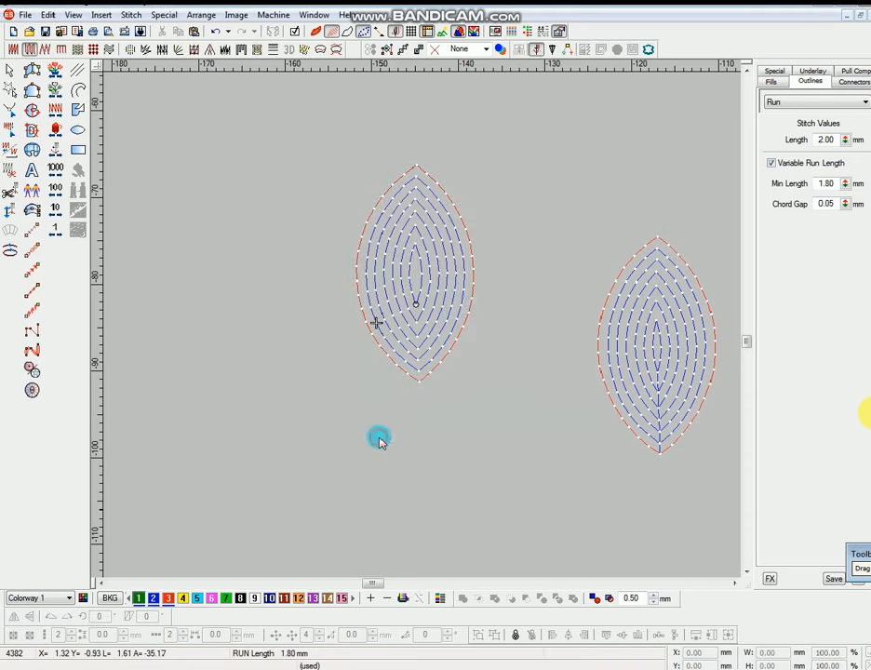
# Step: Examine the red outline and travel through the blue offsets to see their separate stitching order
pyautogui.scroll(3, 463, 296)
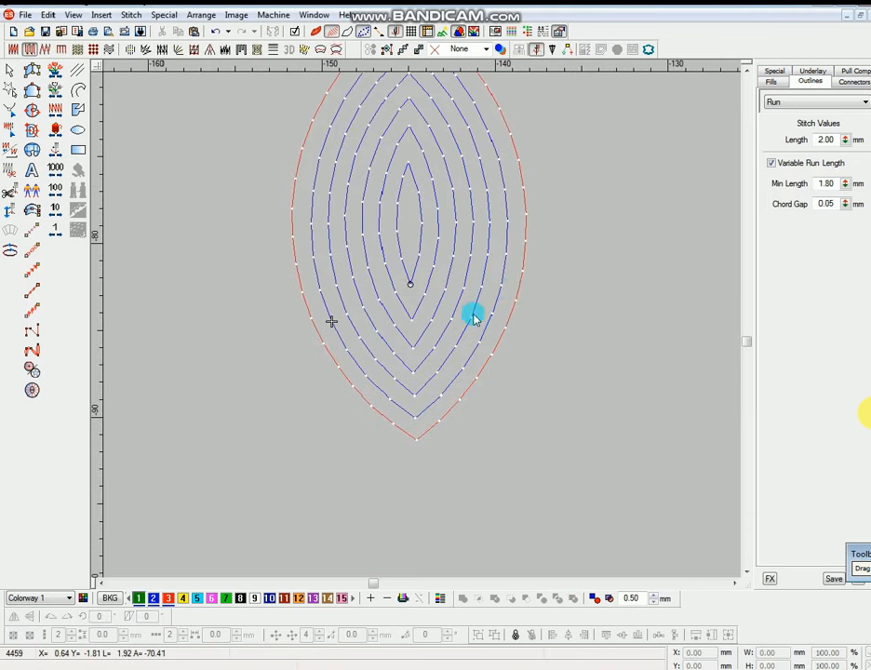
pyautogui.click(526, 250)
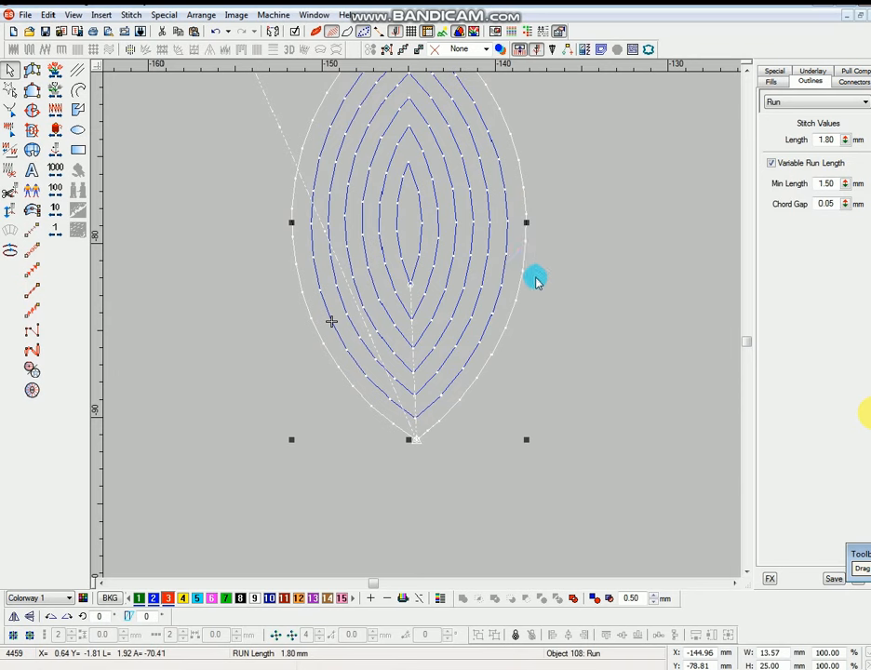
pyautogui.click(546, 323)
pyautogui.scroll(2, 543, 315)
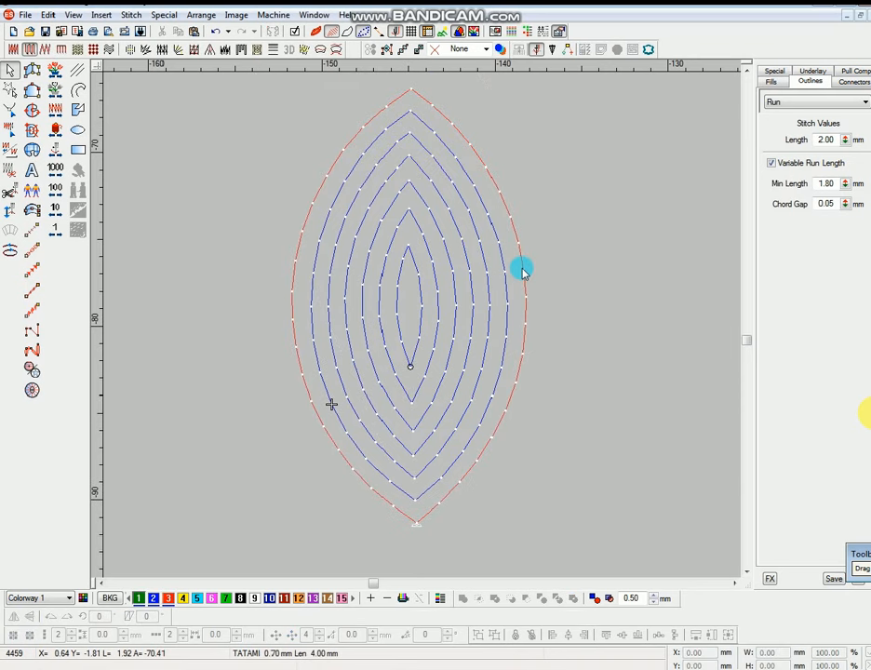
pyautogui.click(523, 270)
pyautogui.click(560, 356)
pyautogui.click(521, 345)
pyautogui.press('Down')
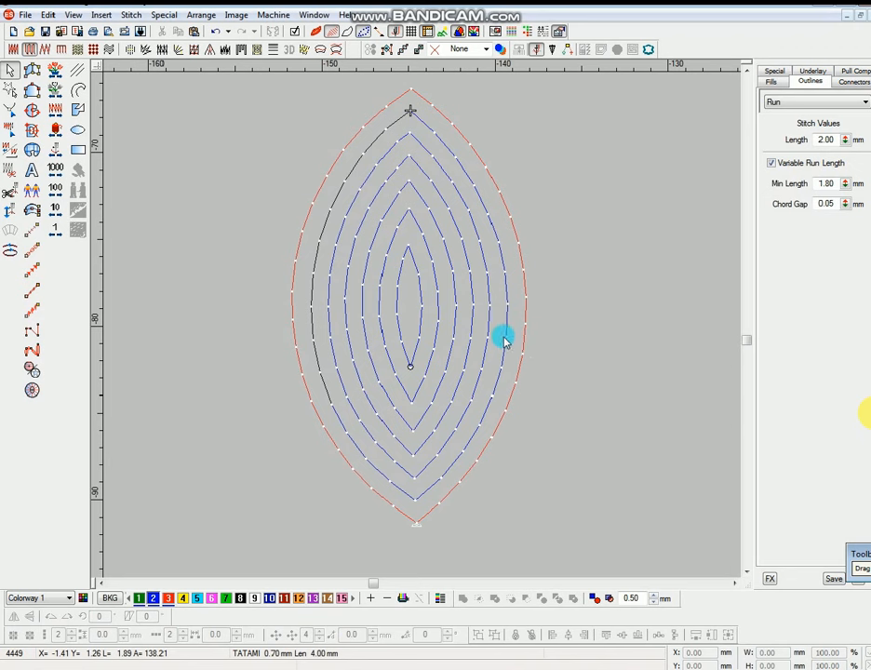
pyautogui.press('Down')
pyautogui.press('Down')
pyautogui.press('Down')
pyautogui.press('Down')
# Step: Undo the blue offsets and delete the blue duplicate outline
pyautogui.hotkey('ctrl', 'z')
pyautogui.press('Escape')
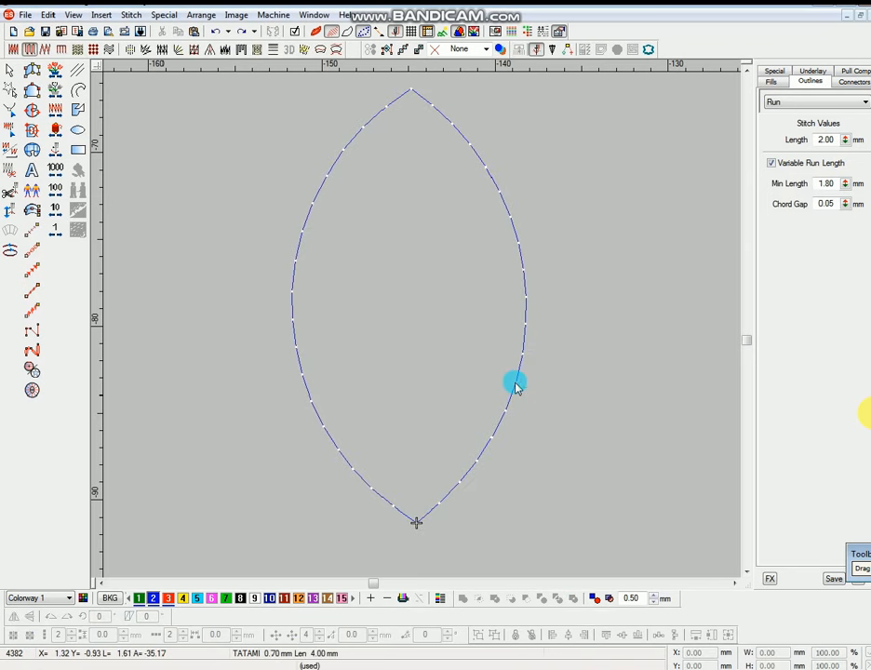
pyautogui.click(516, 384)
pyautogui.moveTo(516, 383); pyautogui.dragTo(549, 403)
pyautogui.press('Delete')
# Step: Try replacing the red outline with non-spiral run offsets at -1.00 mm, count 8, and undo the offset
pyautogui.click(523, 348)
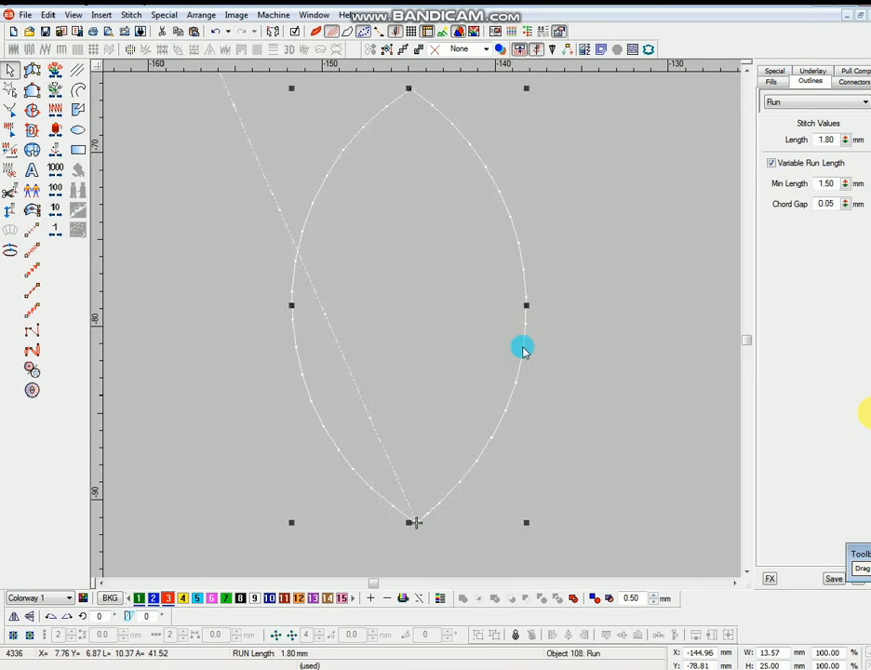
pyautogui.hotkey('alt', 'i')
pyautogui.press('o')
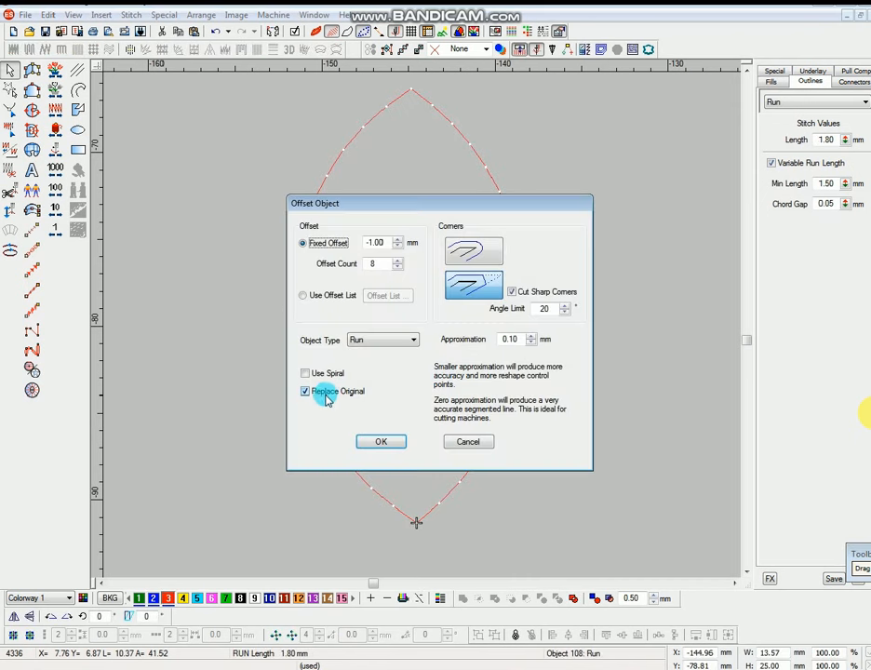
pyautogui.click(381, 442)
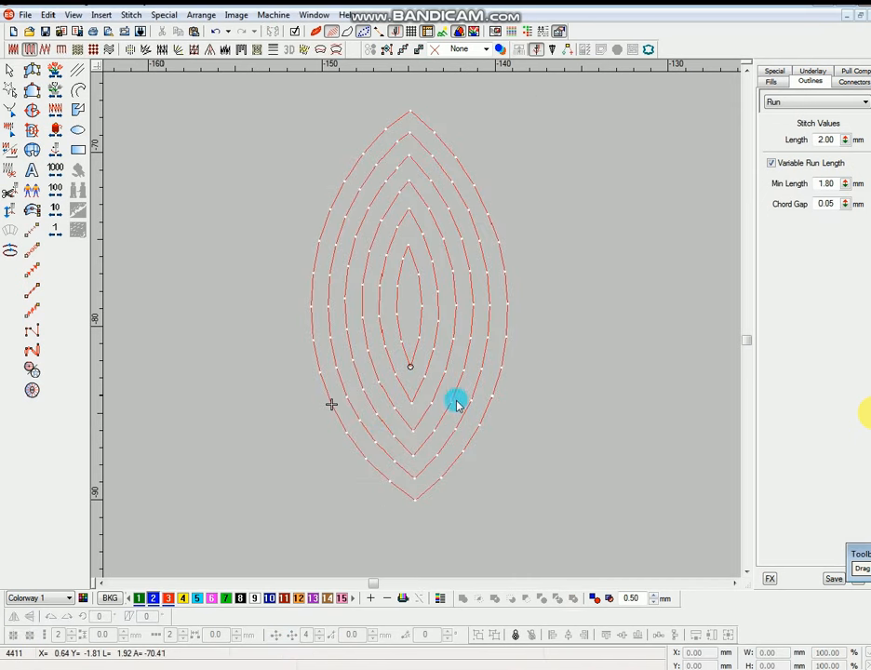
pyautogui.hotkey('ctrl', 'a')
pyautogui.click(500, 329)
pyautogui.hotkey('ctrl', 'z')
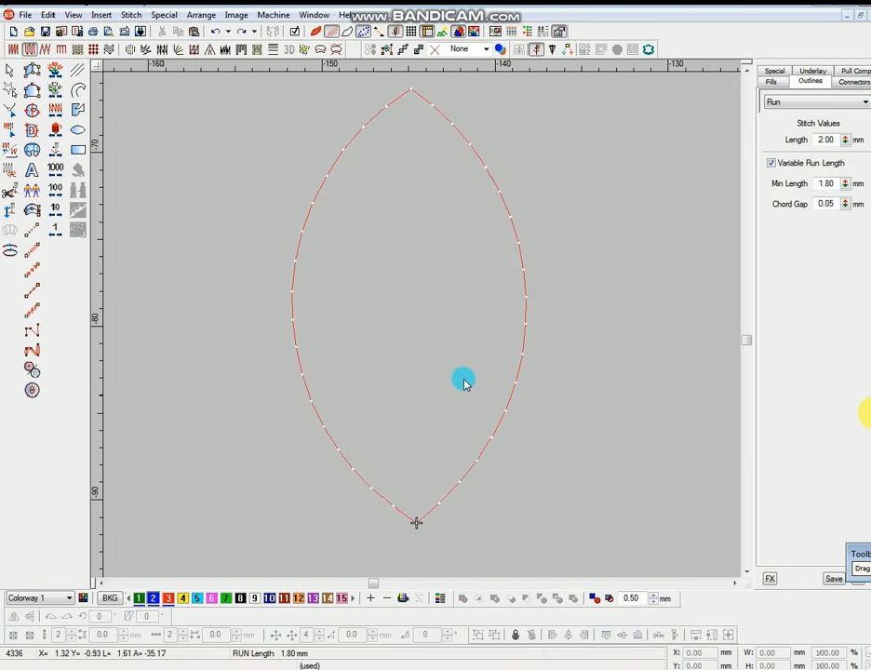
# Step: Try replacing the red leaf outline with a spiral run offset at -1.00 mm, count 8, and undo the offset
pyautogui.click(512, 395)
pyautogui.hotkey('alt', 'i')
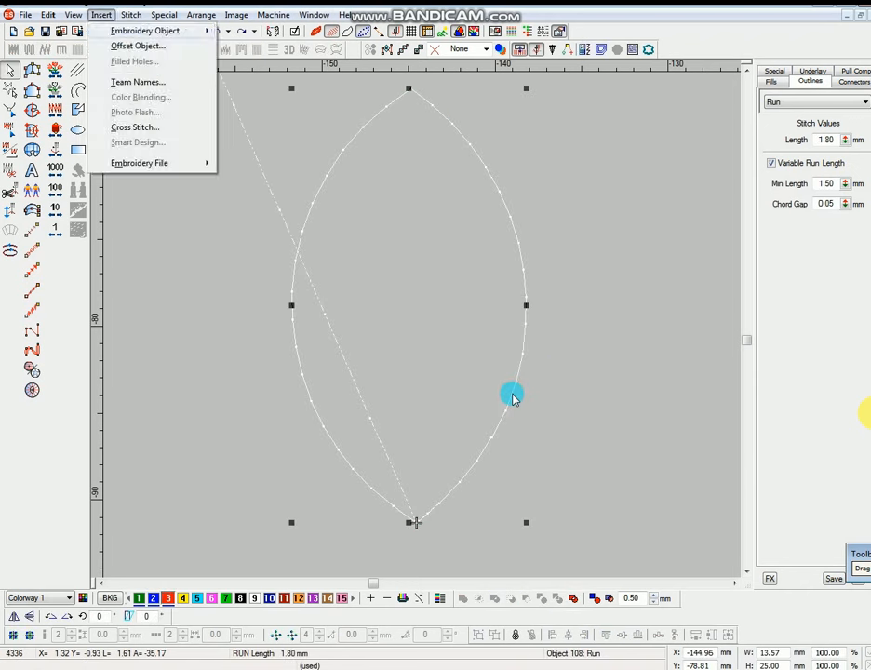
pyautogui.press('o')
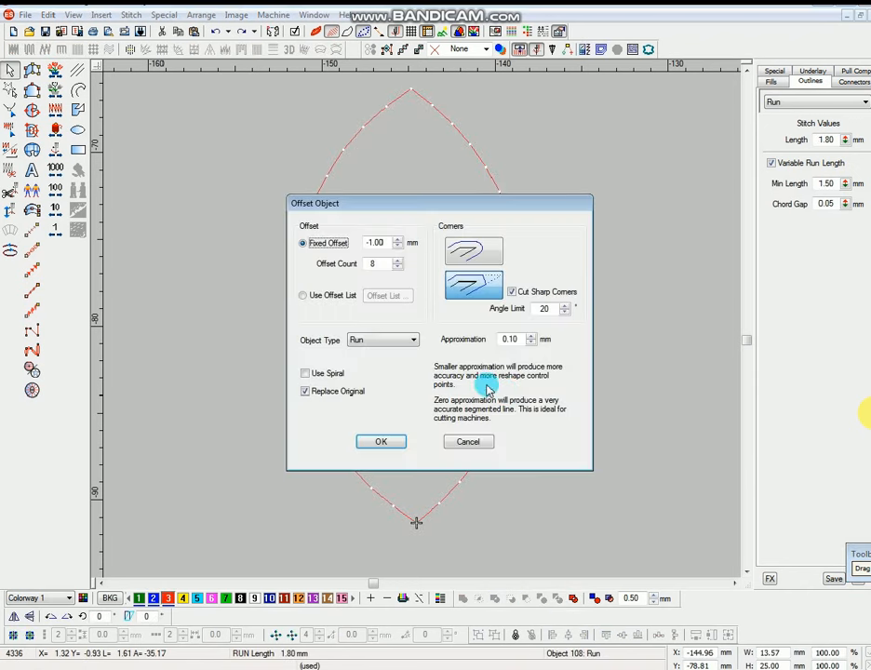
pyautogui.click(307, 373)
pyautogui.click(371, 441)
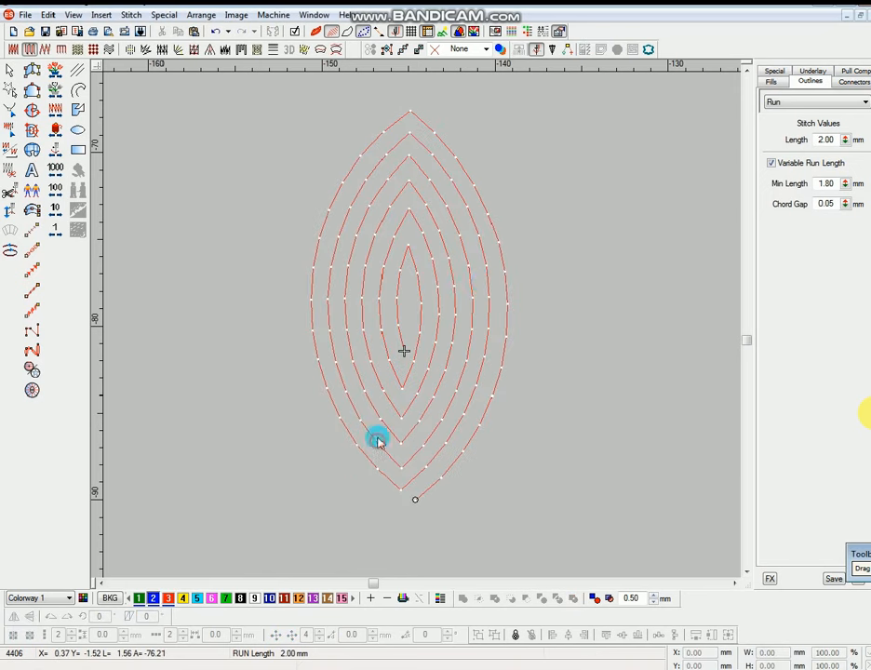
pyautogui.click(423, 318)
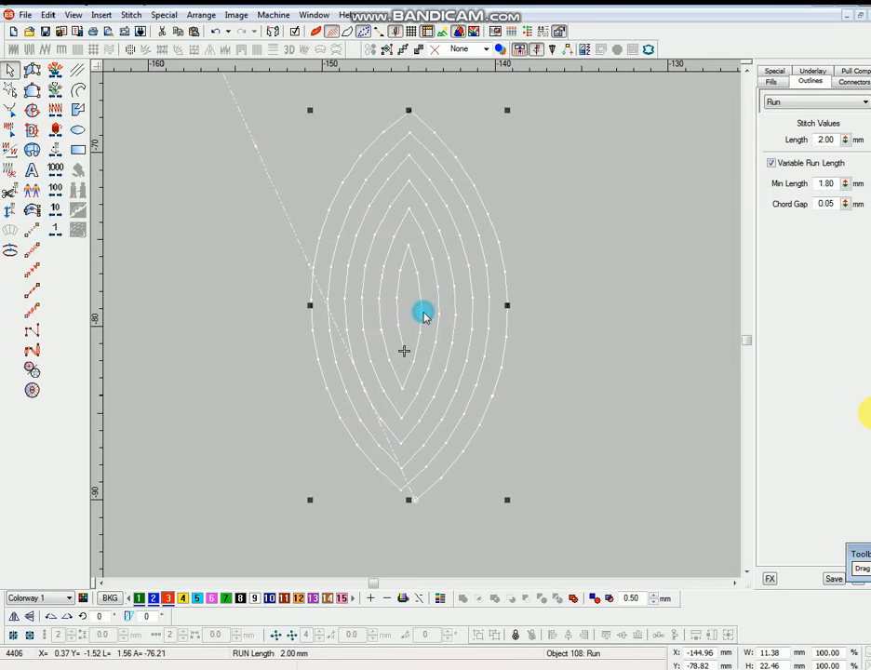
pyautogui.press('h')
pyautogui.press('Escape')
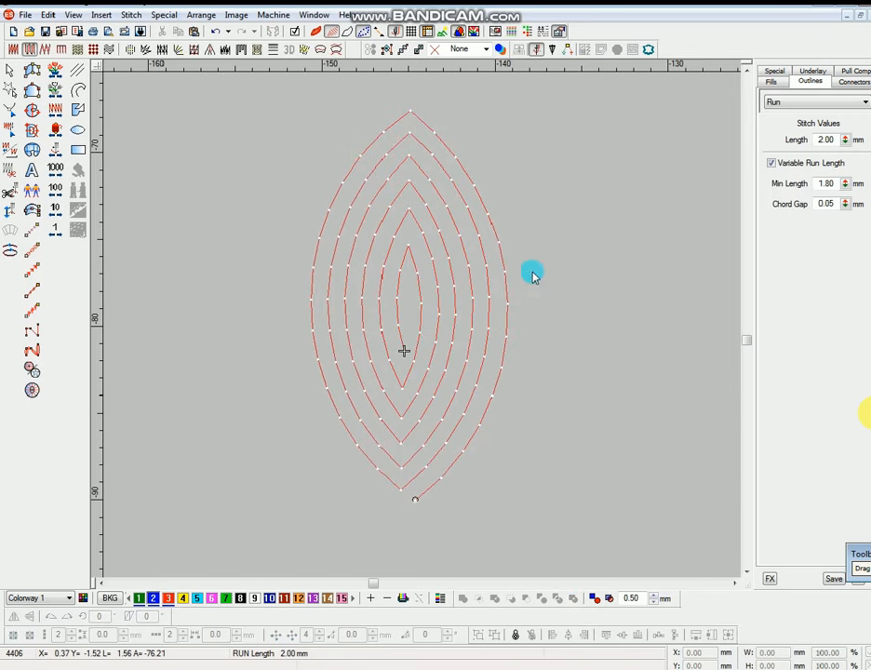
pyautogui.hotkey('ctrl', 'z')
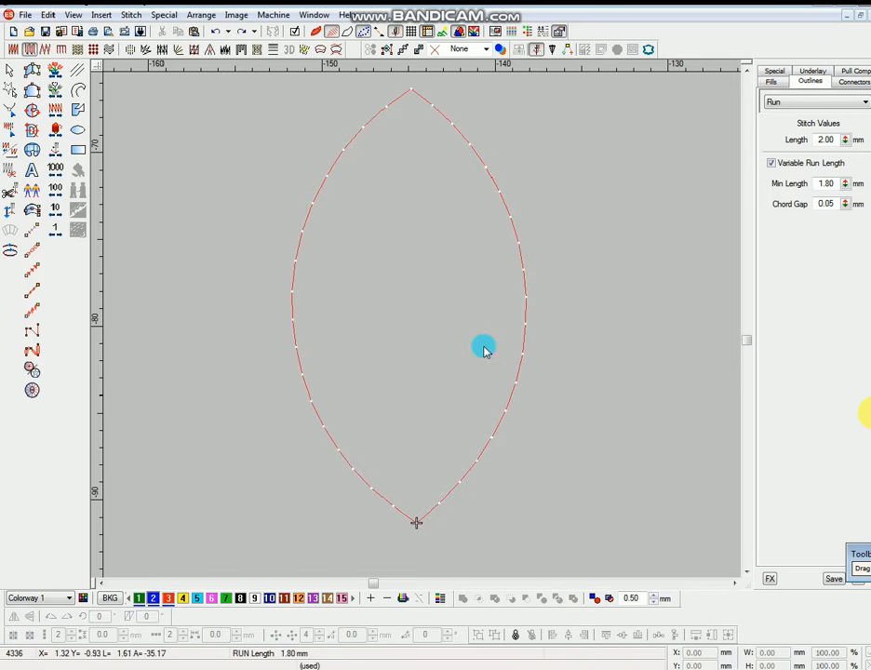
# Step: Add one Backstitch offset at -1.00 mm inside the red outline, with Use Spiral and Replace Original off
pyautogui.click(524, 358)
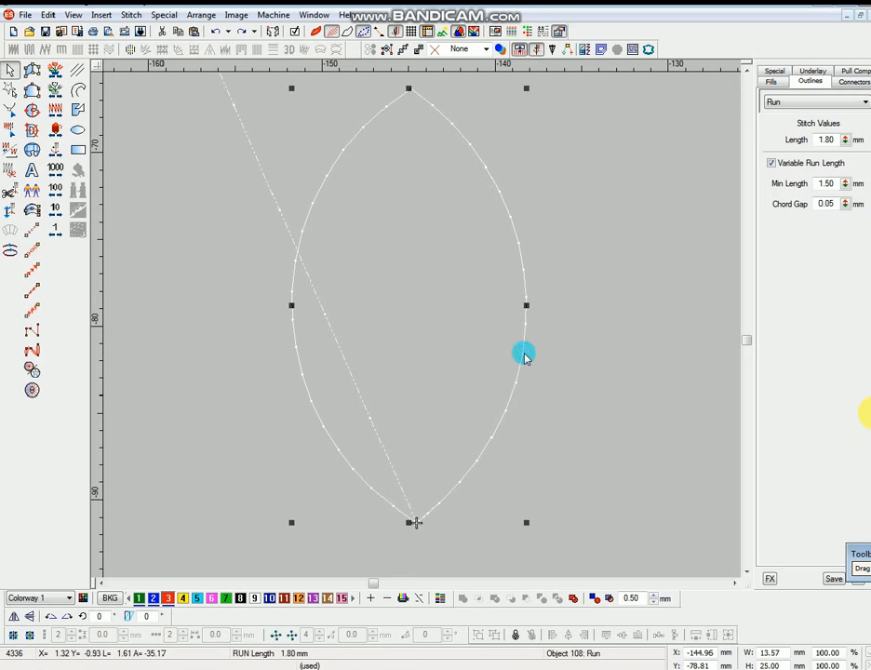
pyautogui.hotkey('alt', 'i')
pyautogui.press('o')
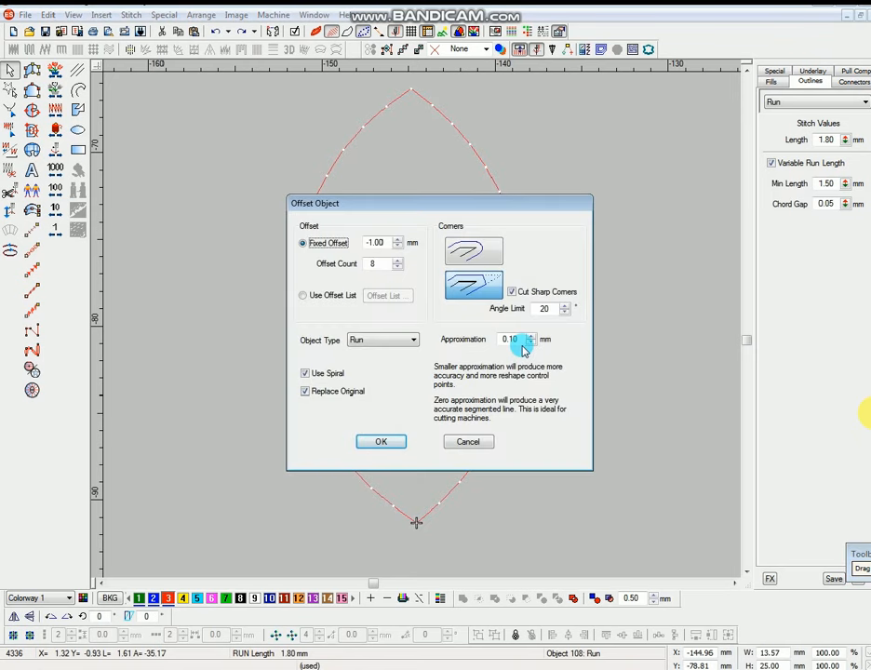
pyautogui.click(307, 375)
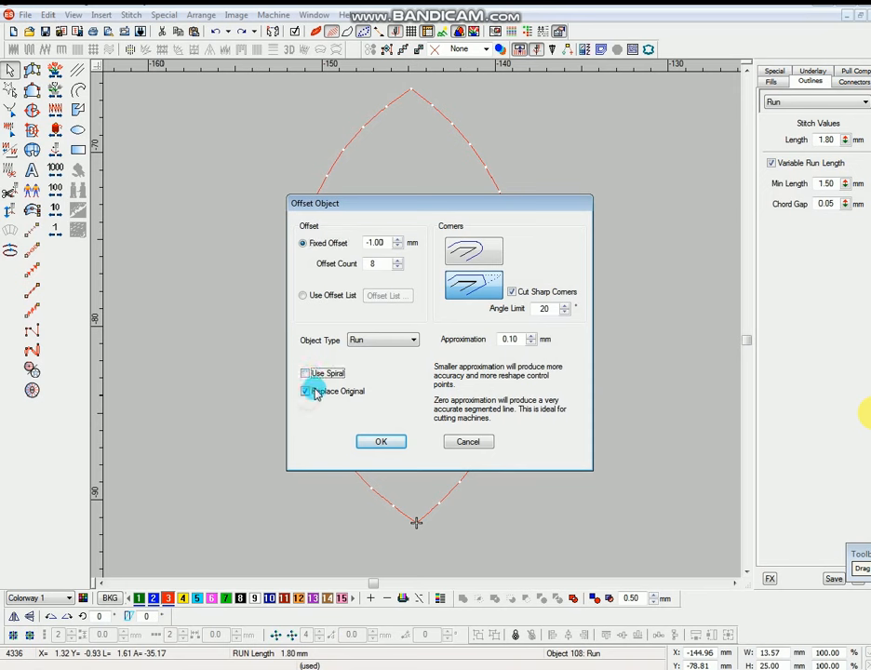
pyautogui.click(317, 391)
pyautogui.click(402, 340)
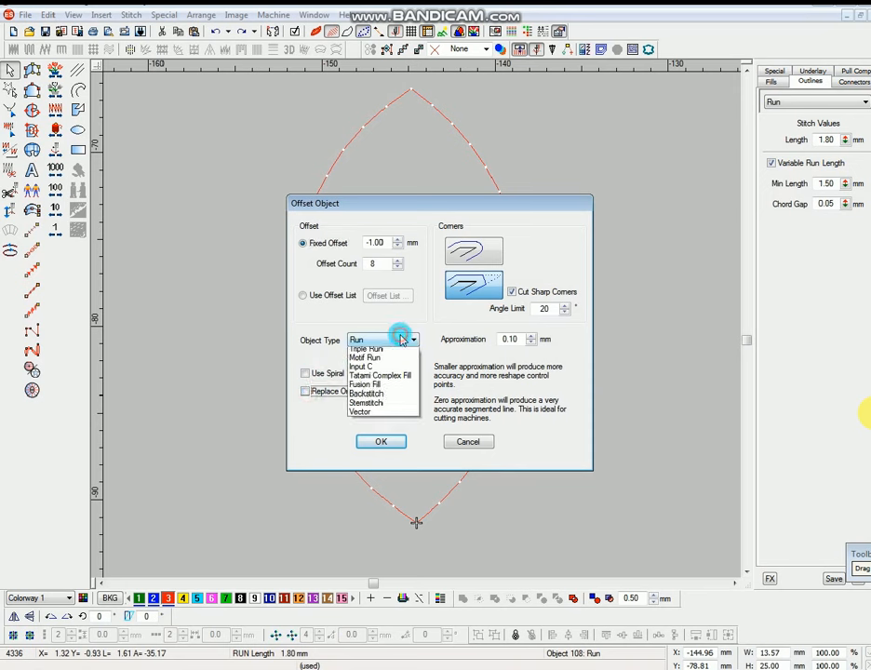
pyautogui.click(370, 406)
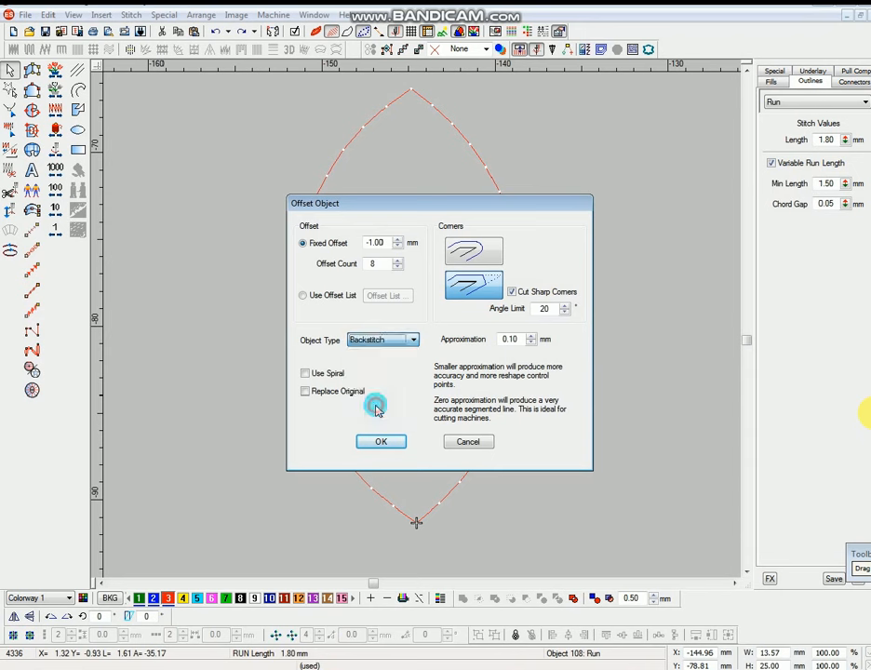
pyautogui.doubleClick(372, 263)
pyautogui.write('1')
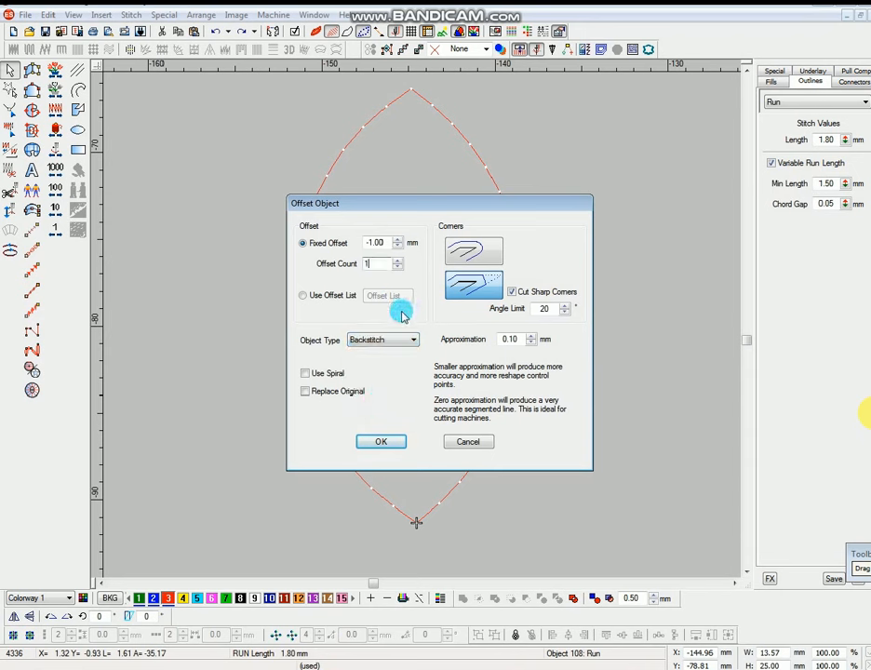
pyautogui.click(383, 442)
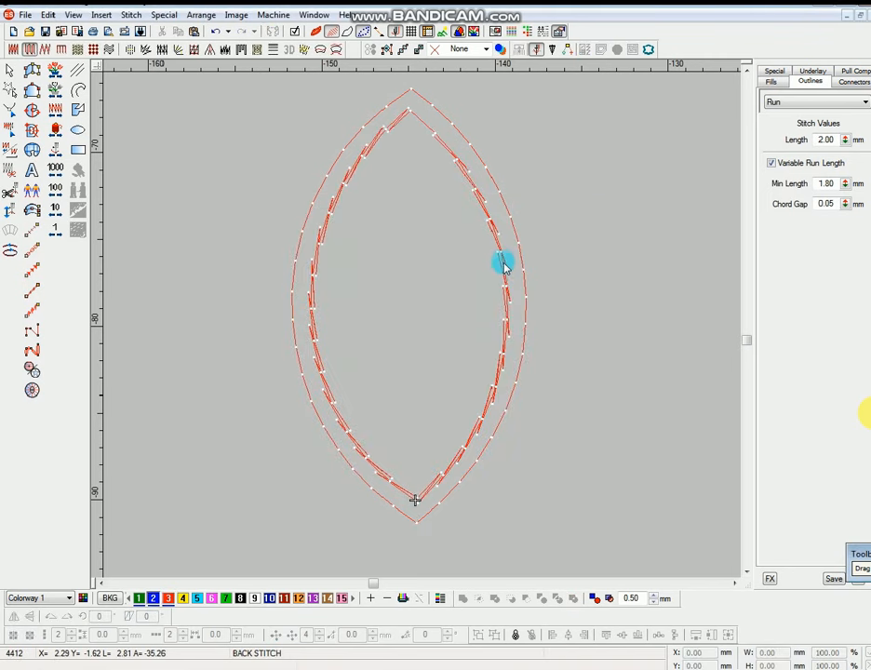
# Step: Offset the backstitch outline inward by -1.00 mm, count 1, as a Stemstitch object
pyautogui.click(504, 270)
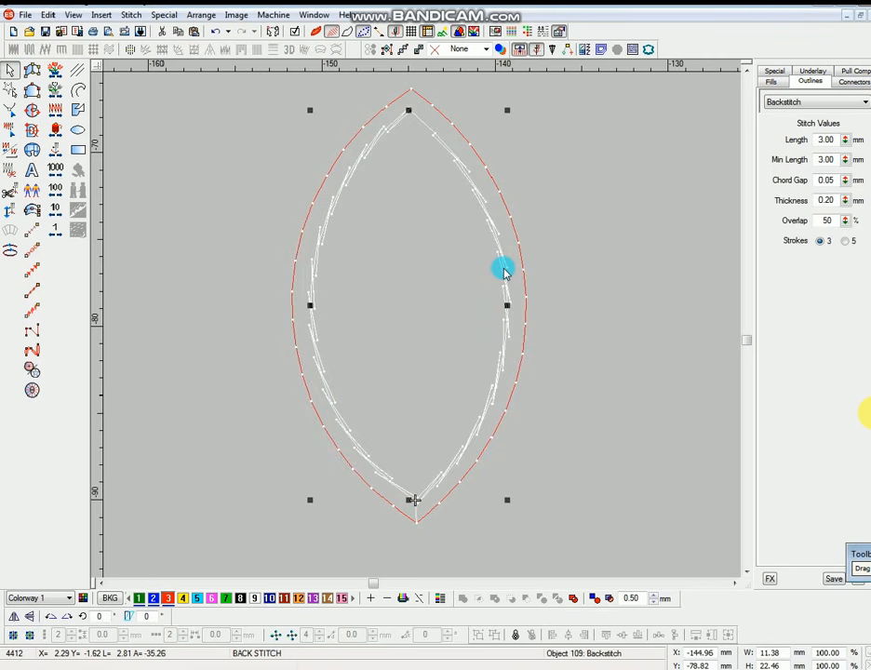
pyautogui.hotkey('alt', 'i')
pyautogui.press('o')
pyautogui.click(381, 341)
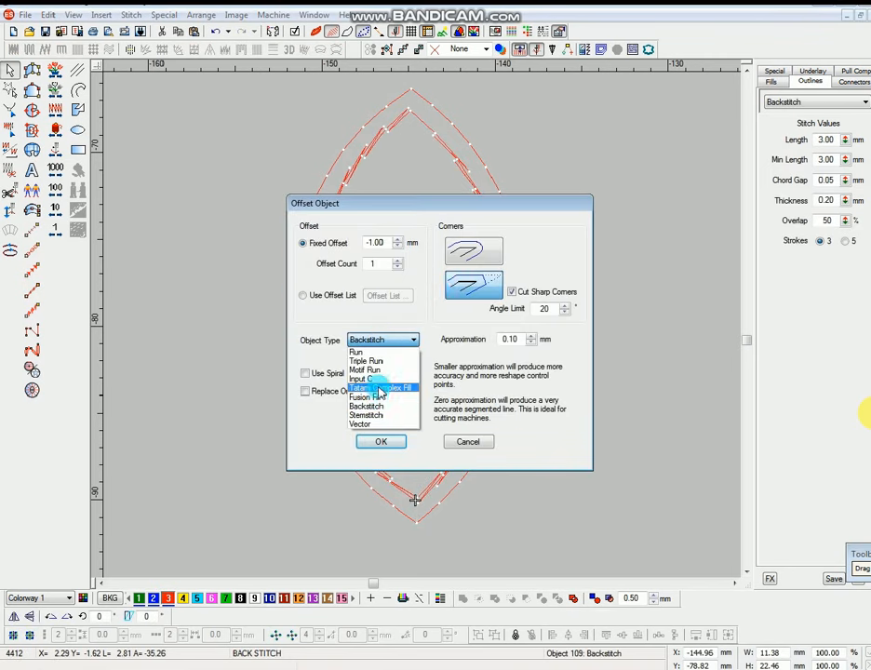
pyautogui.click(373, 415)
pyautogui.click(382, 441)
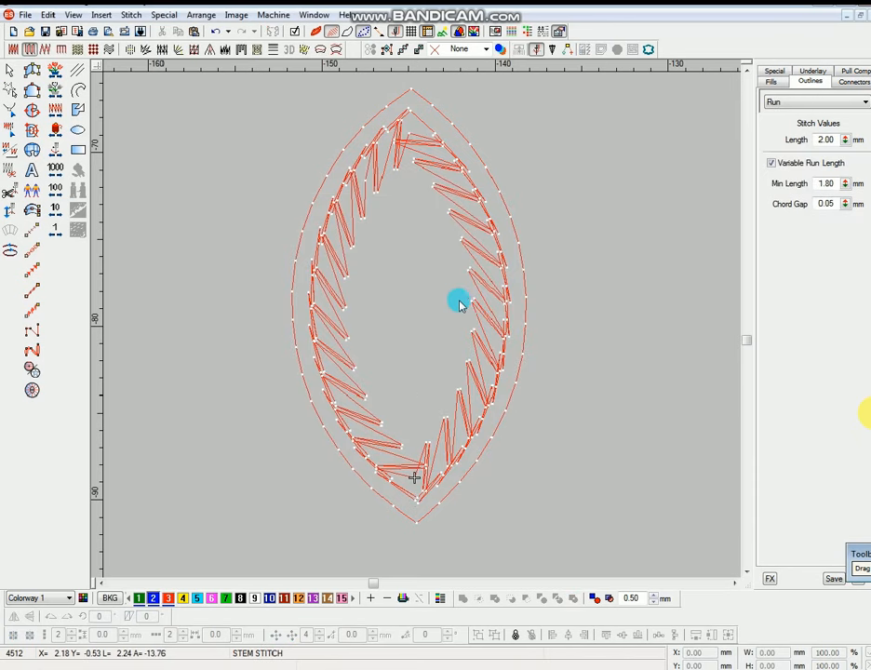
# Step: Add one Run offset at -1.00 mm inside the stemstitch outline
pyautogui.click(496, 296)
pyautogui.hotkey('alt', 'i')
pyautogui.press('o')
pyautogui.click(398, 340)
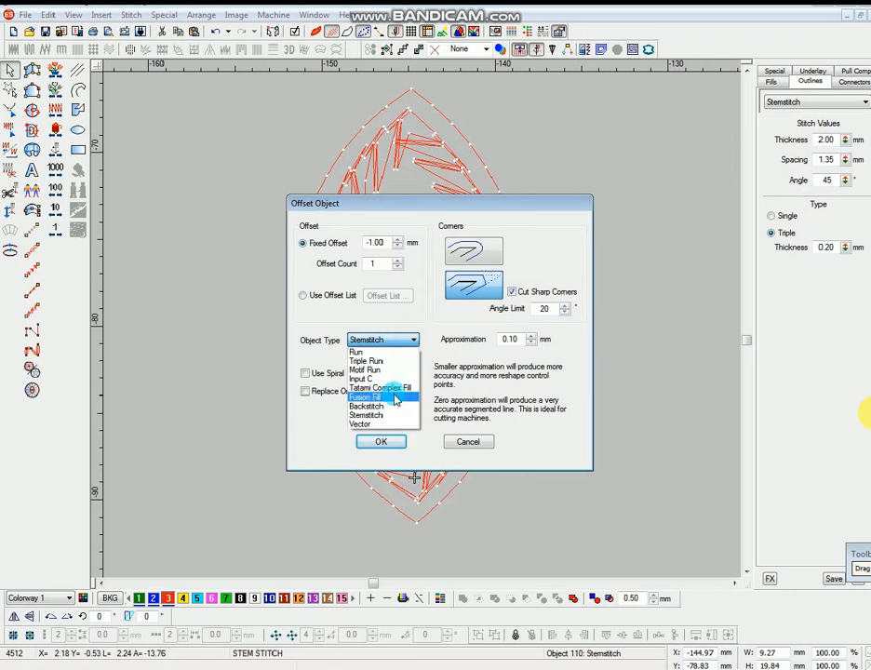
pyautogui.click(371, 351)
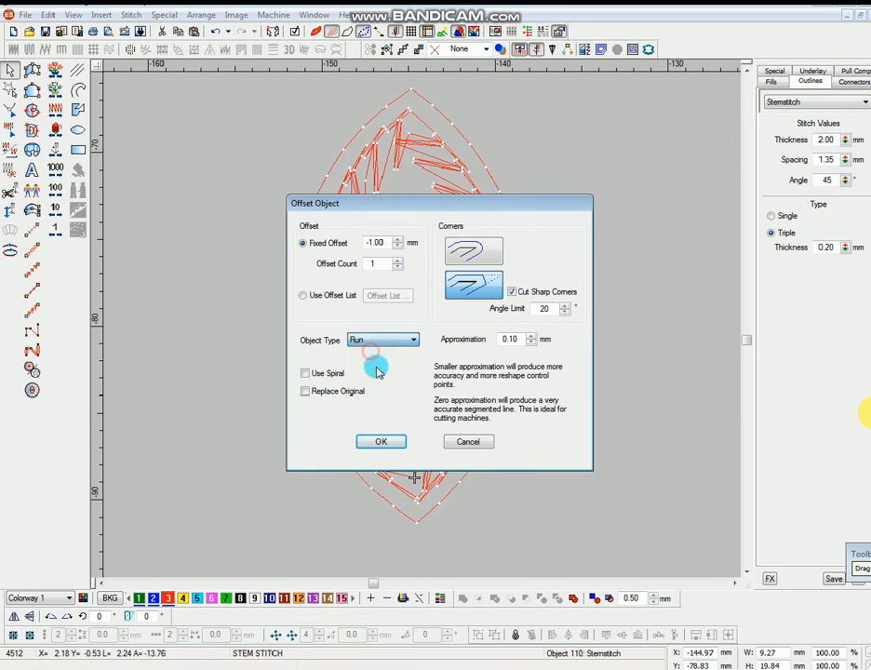
pyautogui.click(382, 442)
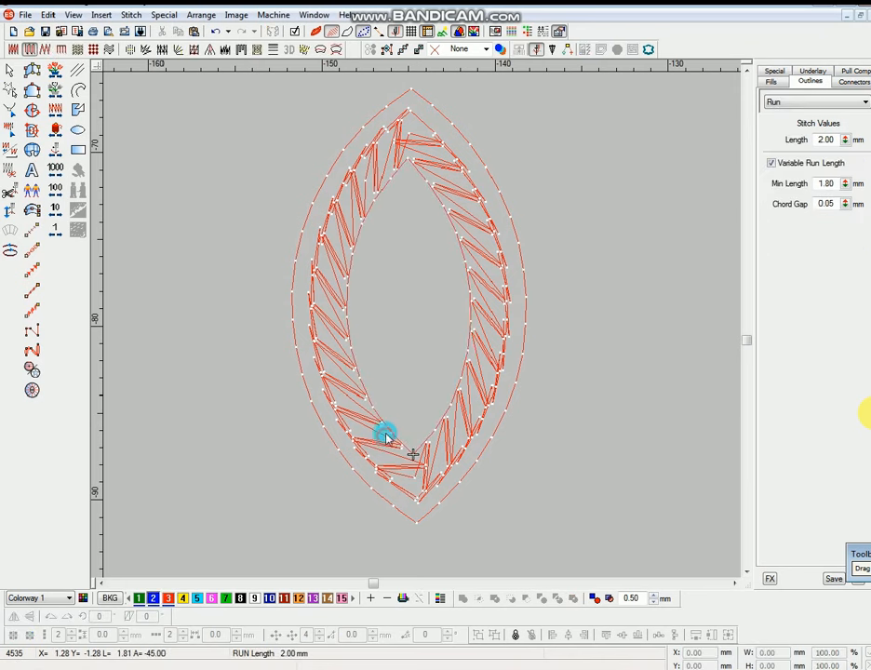
# Step: Add three nested Run offsets at -1.00 mm inside the innermost run outline and inspect the combined leaf
pyautogui.click(469, 284)
pyautogui.hotkey('alt', 'i')
pyautogui.press('o')
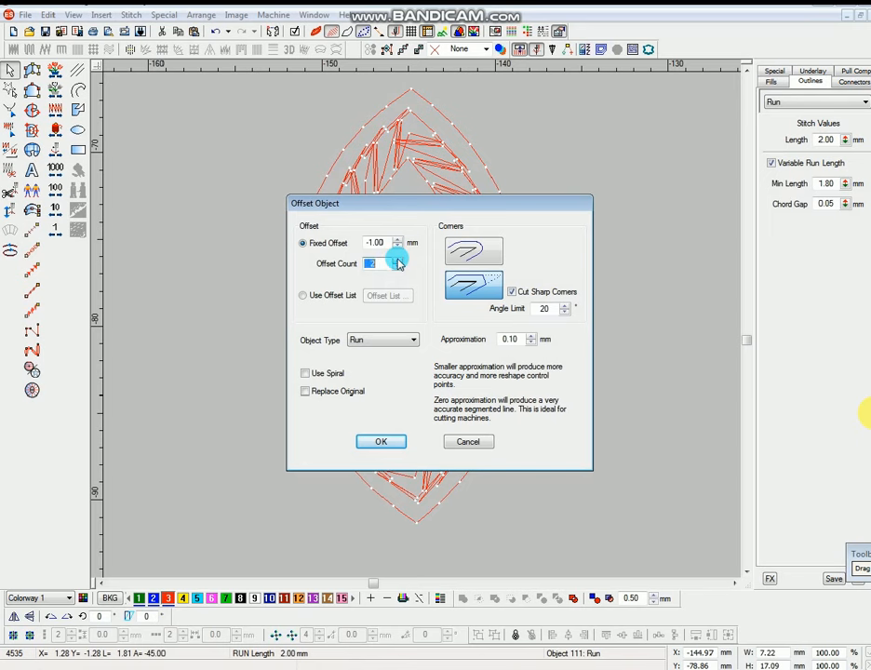
pyautogui.click(382, 443)
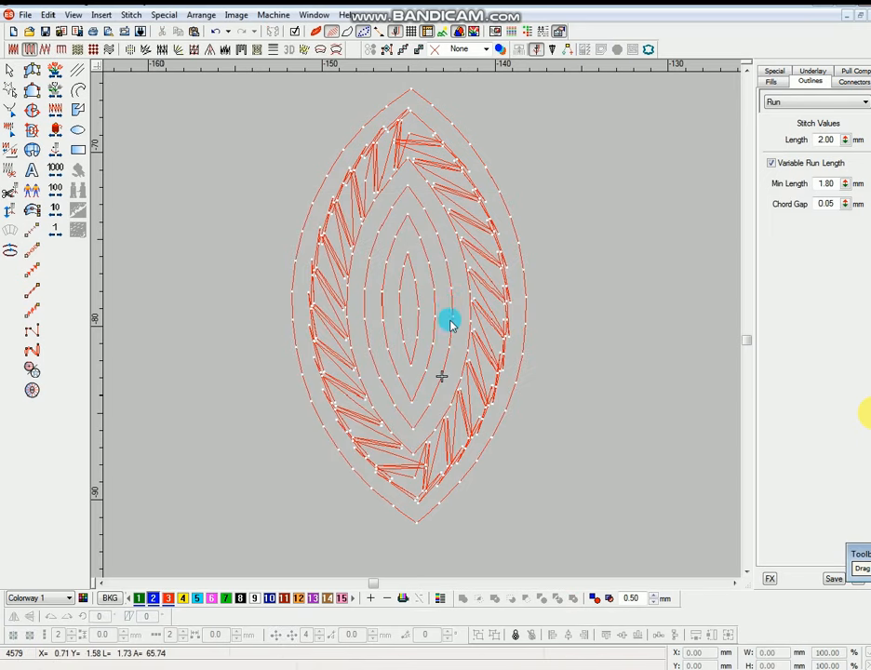
pyautogui.click(495, 262)
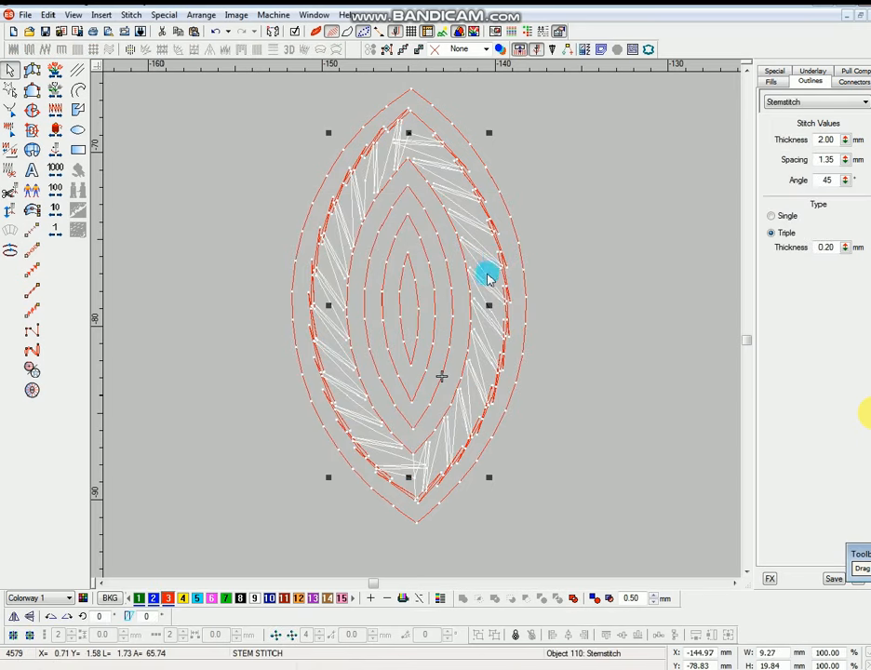
pyautogui.press('Escape')
pyautogui.scroll(-1, 495, 323)
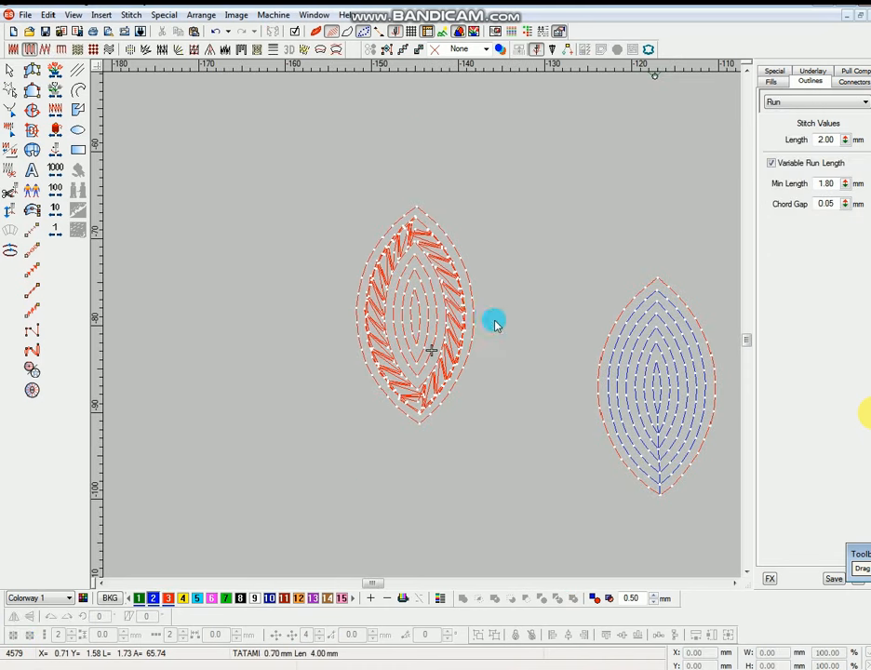
pyautogui.scroll(1, 328, 205)
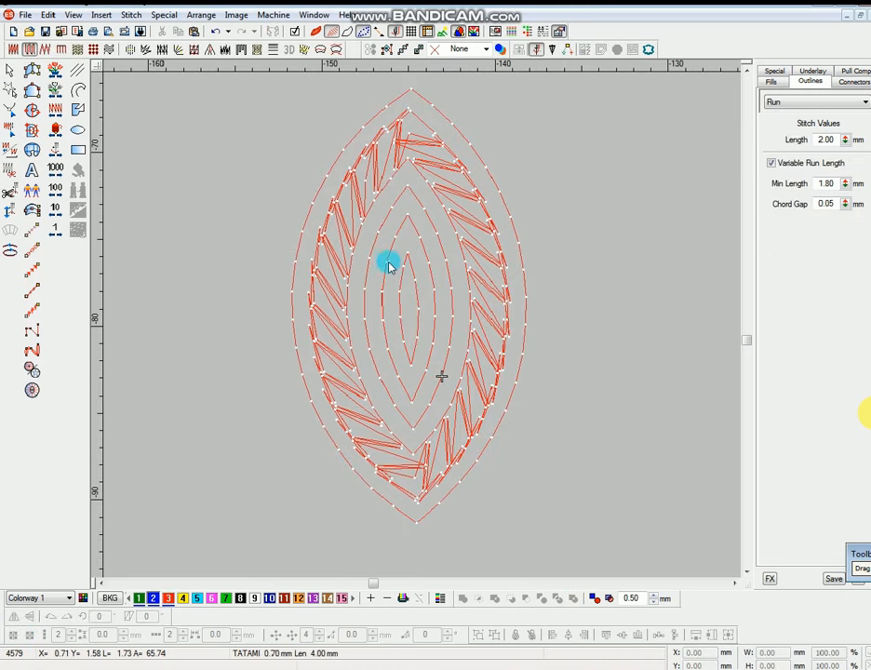
# Step: Digitize an open leaf-shaped run outline about 10.8 mm wide and 24.7 mm high beside the red leaf
pyautogui.hotkey('shift', 'z')
pyautogui.press('b')
pyautogui.moveTo(270, 148); pyautogui.dragTo(418, 489)
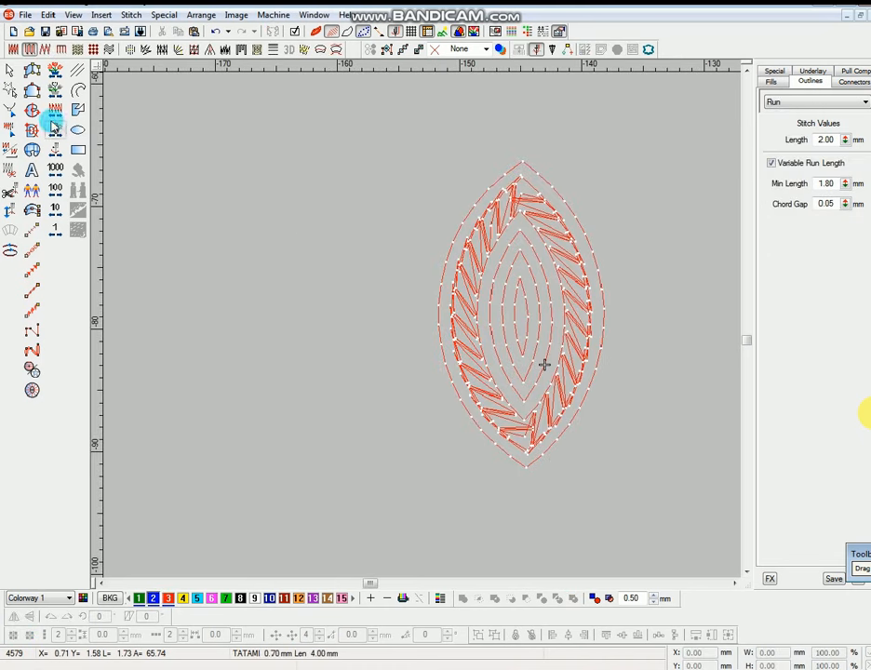
pyautogui.click(32, 229)
pyautogui.click(294, 473)
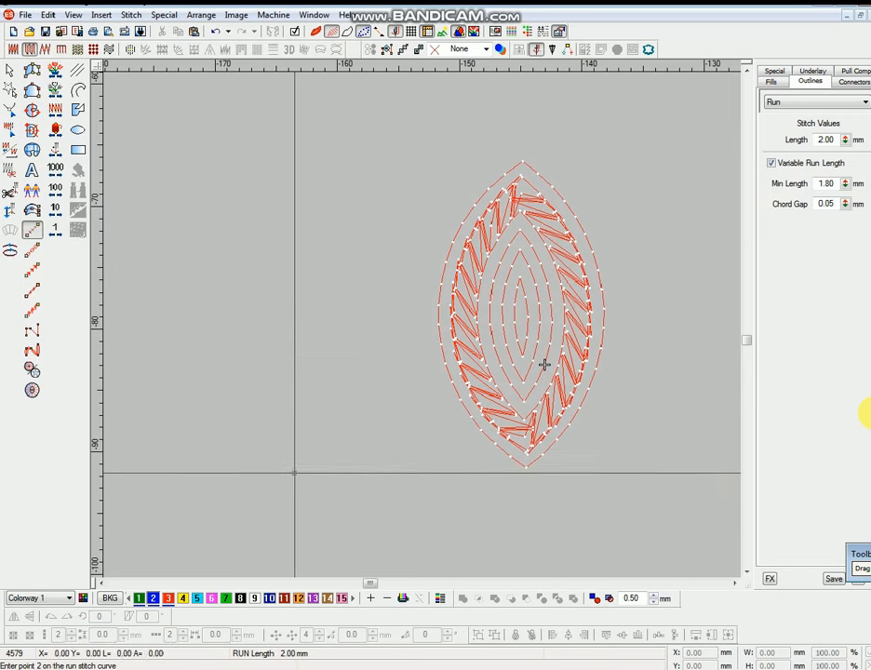
pyautogui.click(233, 330)
pyautogui.click(317, 172)
pyautogui.click(363, 296)
pyautogui.click(301, 475)
pyautogui.press('Return')
# Step: Reshape the new blue leaf outline by moving one end point onto the other to close the gap at its lower tip
pyautogui.press('b')
pyautogui.moveTo(274, 217); pyautogui.dragTo(364, 490)
pyautogui.press('o')
pyautogui.click(443, 471)
pyautogui.hotkey('shift', 'z')
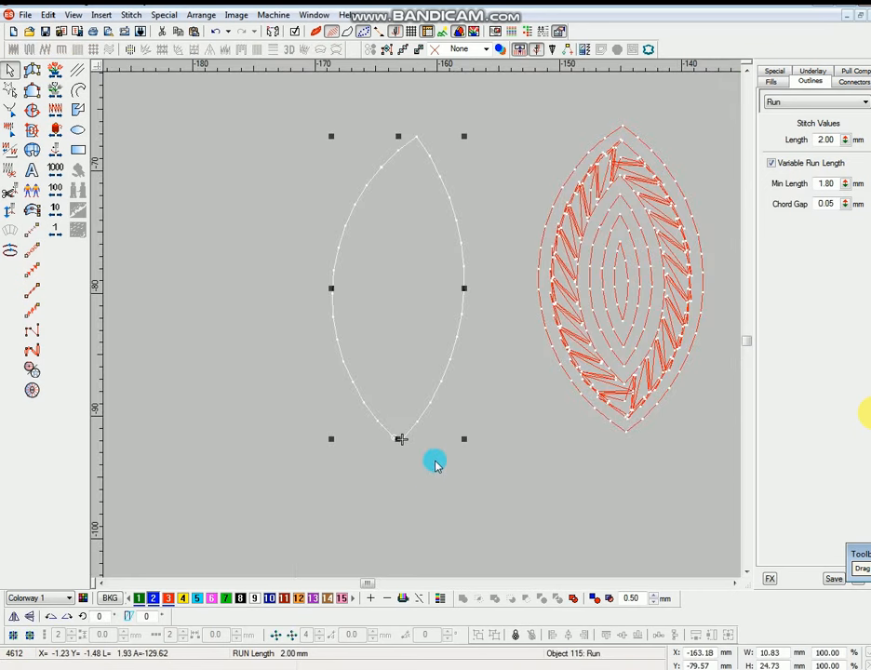
pyautogui.press('Escape')
pyautogui.click(455, 339)
pyautogui.press('Escape')
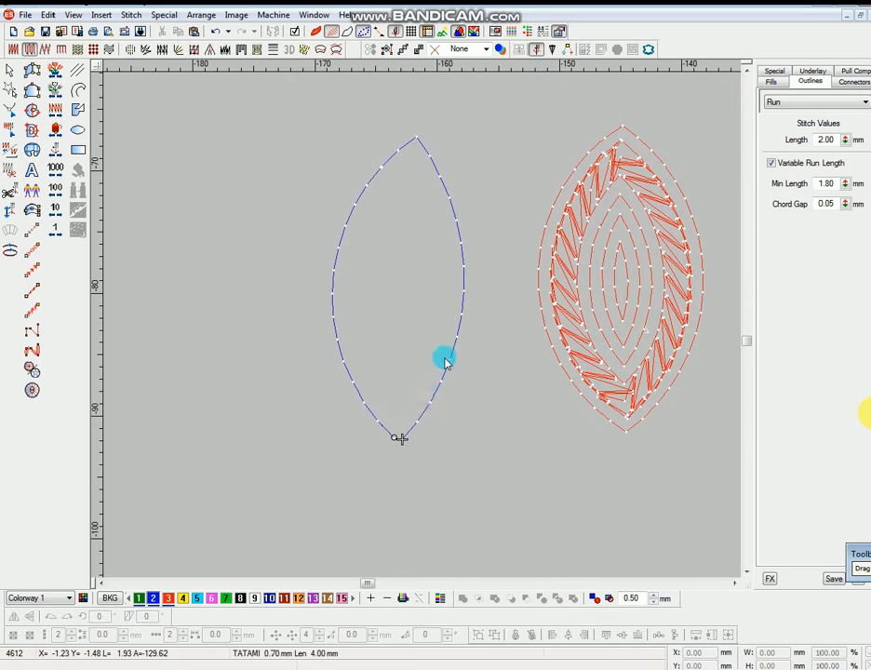
pyautogui.press('z')
pyautogui.scroll(-2, 420, 415)
pyautogui.click(422, 425)
pyautogui.scroll(-2, 422, 426)
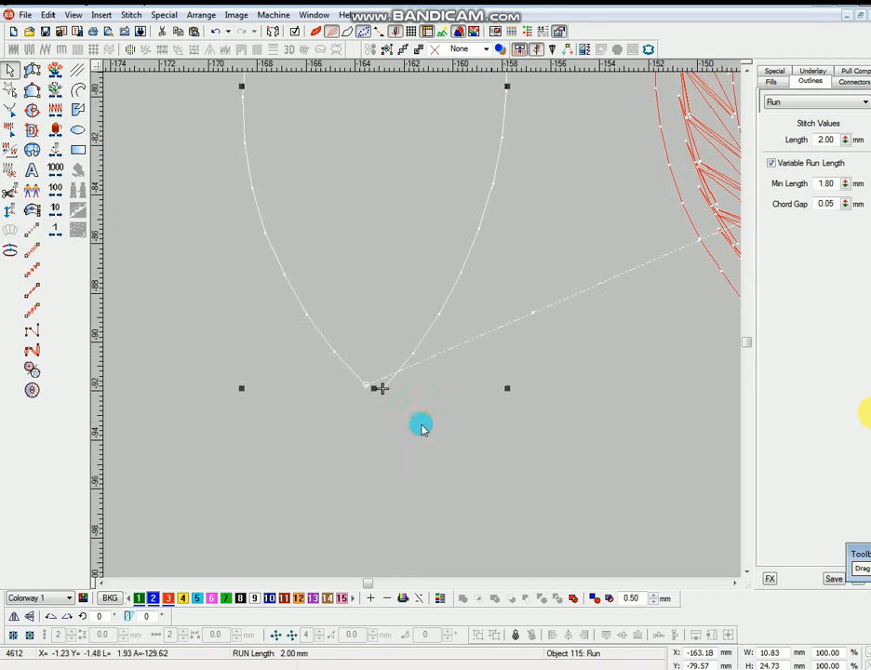
pyautogui.press('h')
pyautogui.press('z')
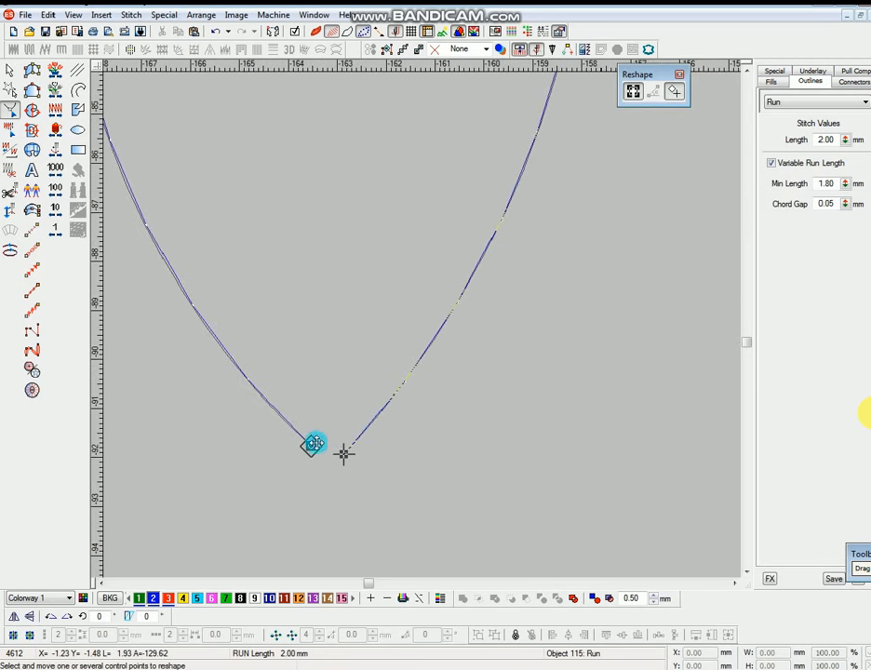
pyautogui.moveTo(313, 448); pyautogui.dragTo(329, 500)
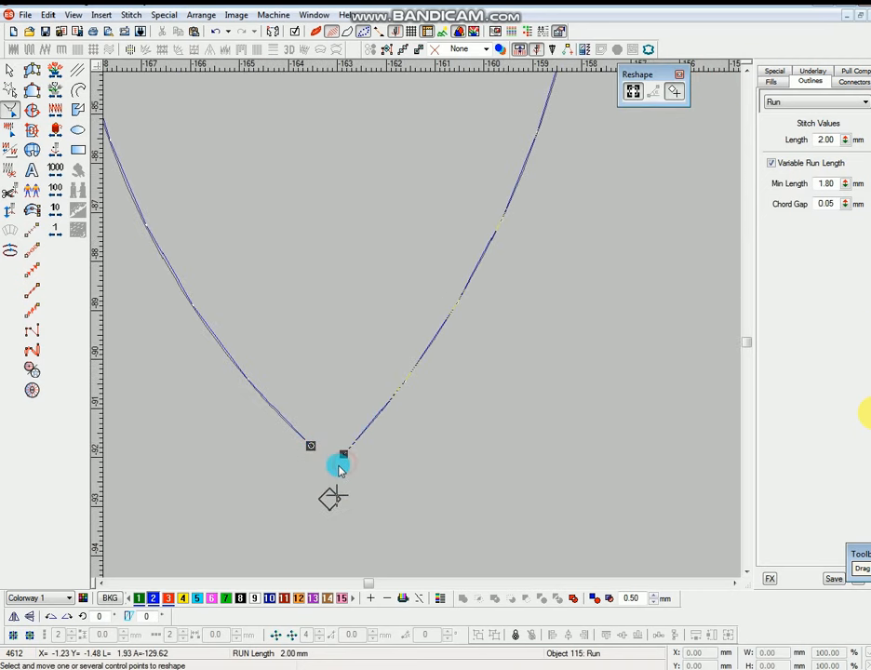
pyautogui.moveTo(339, 451); pyautogui.dragTo(309, 445)
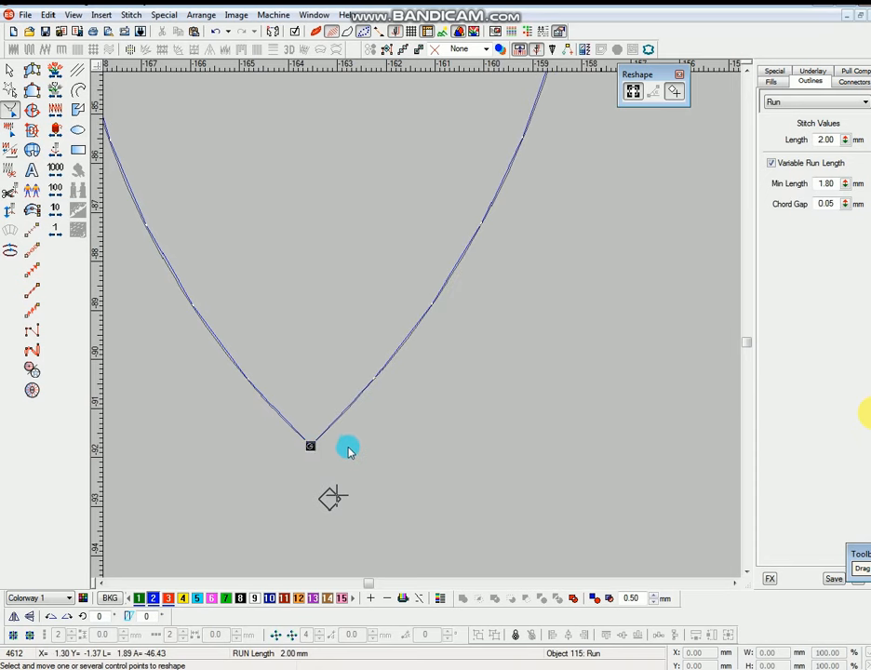
pyautogui.press('Escape')
pyautogui.hotkey('shift', 'z')
pyautogui.hotkey('shift', 'z')
# Step: Delete the newly digitized blue leaf outline
pyautogui.click(441, 292)
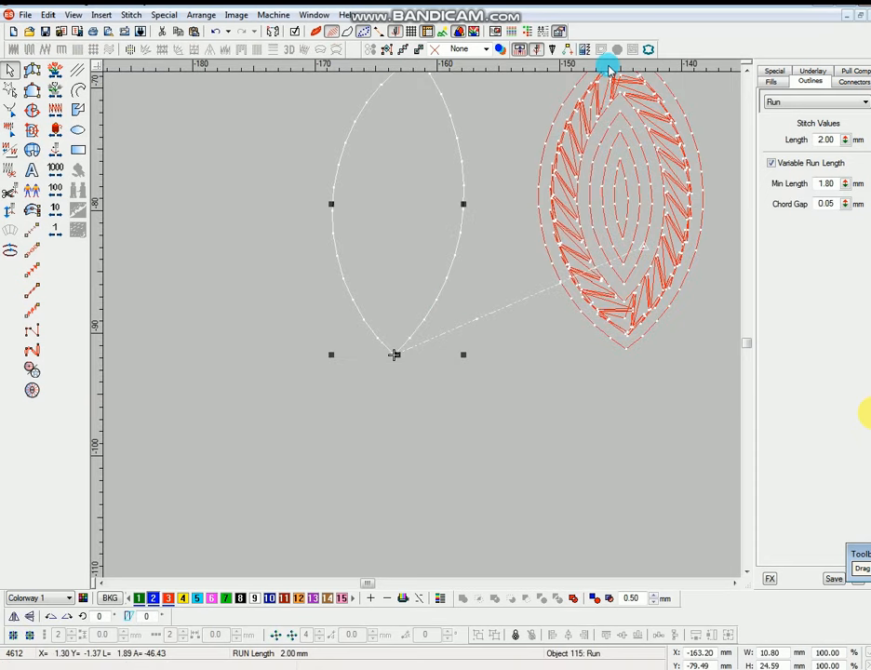
pyautogui.click(428, 277)
pyautogui.click(436, 306)
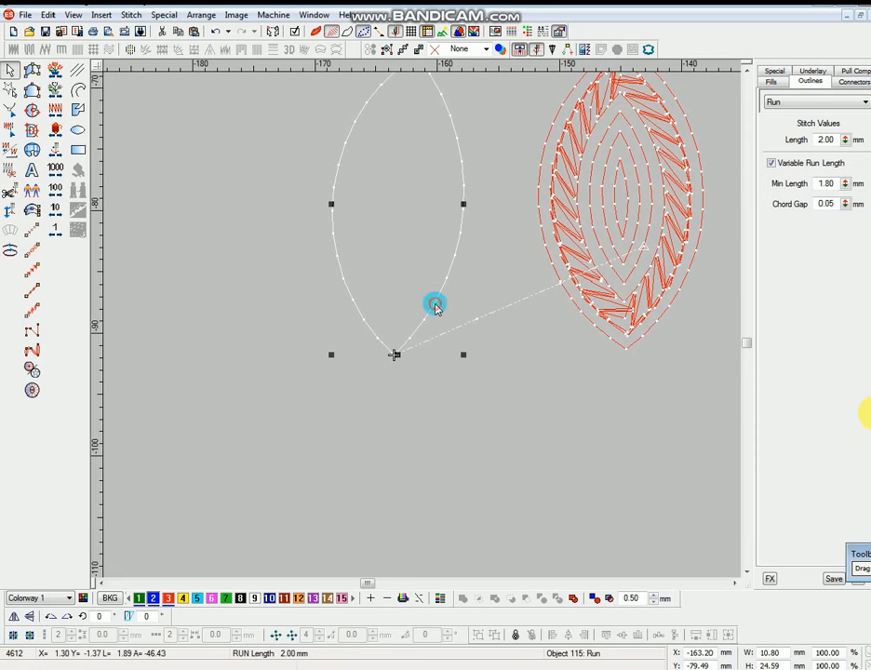
pyautogui.scroll(2, 435, 306)
pyautogui.press('Delete')
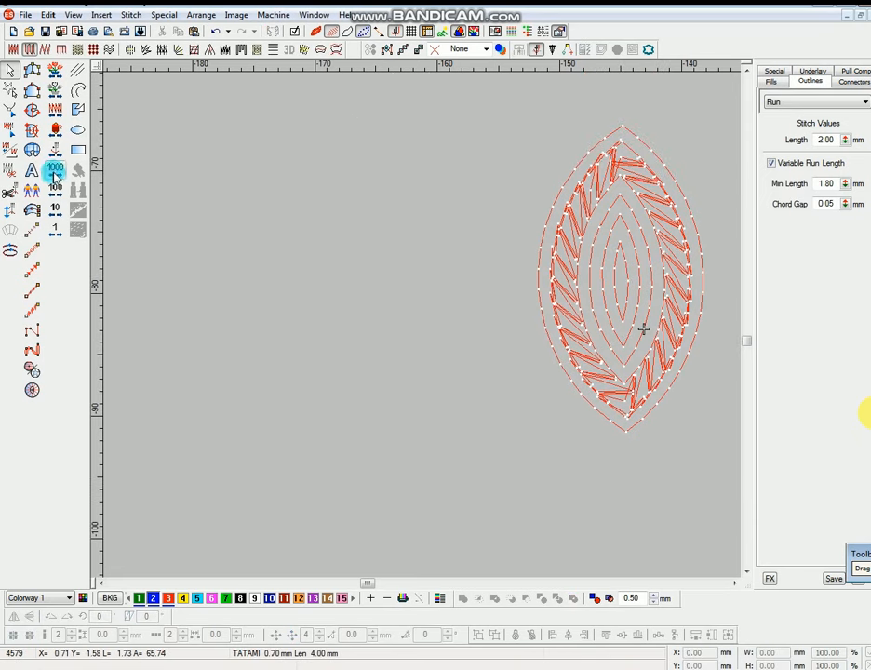
# Step: Digitize a closed leaf-shaped run outline about 11.4 mm wide and 23.4 mm high beside the red leaf
pyautogui.click(32, 230)
pyautogui.click(377, 427)
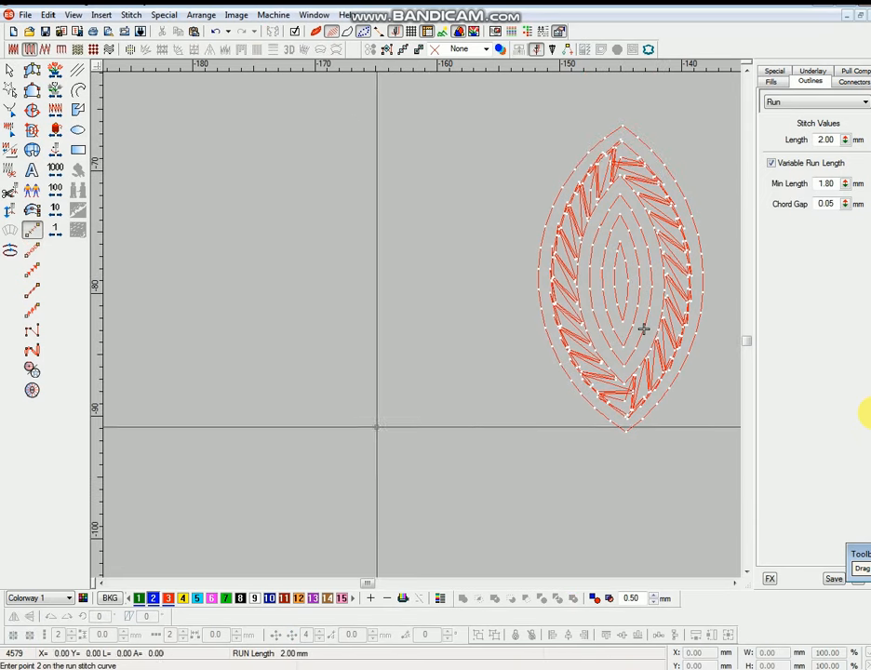
pyautogui.click(311, 301)
pyautogui.click(394, 140)
pyautogui.click(449, 268)
pyautogui.click(377, 428)
pyautogui.press('Return')
pyautogui.press('Escape')
pyautogui.click(434, 354)
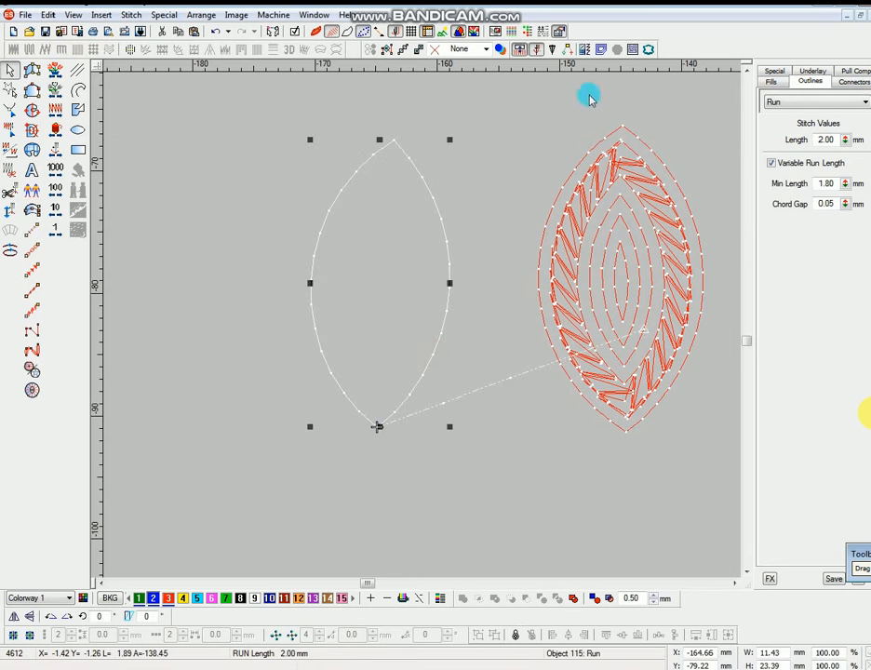
pyautogui.click(602, 49)
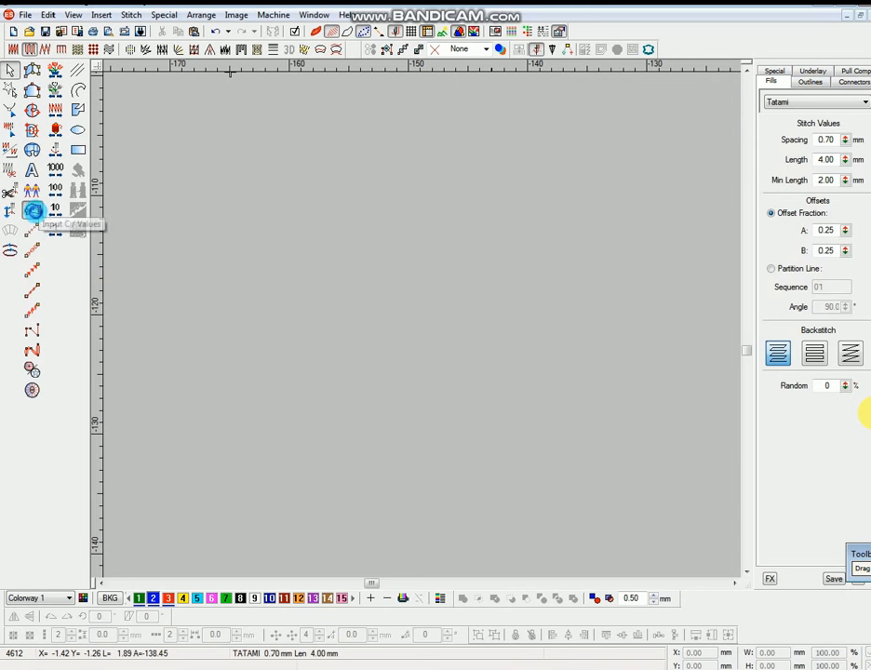
# Step: Keep the Input C column width at 1.00 mm and save the properties to the template for all new objects
pyautogui.click(33, 213)
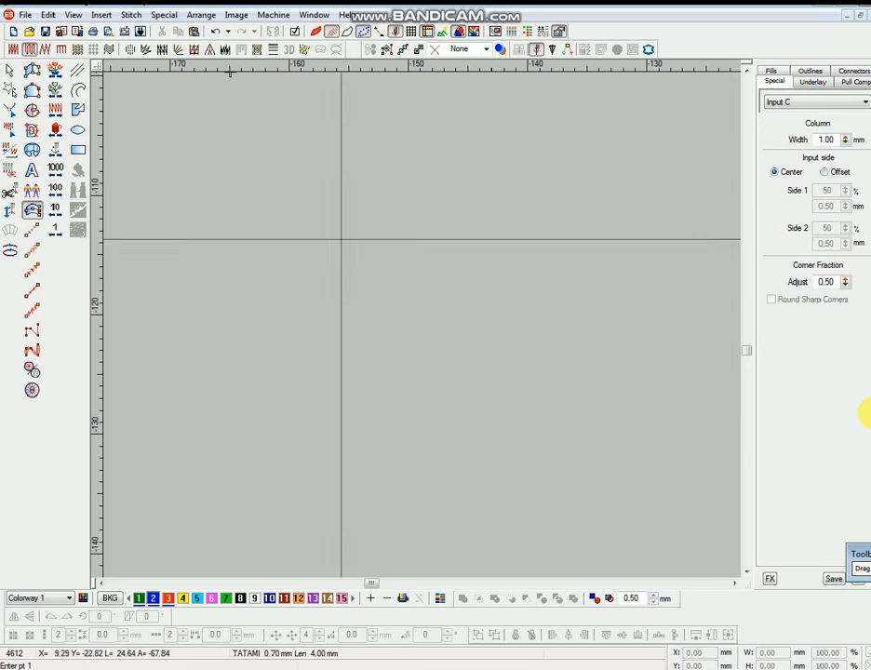
pyautogui.doubleClick(836, 140)
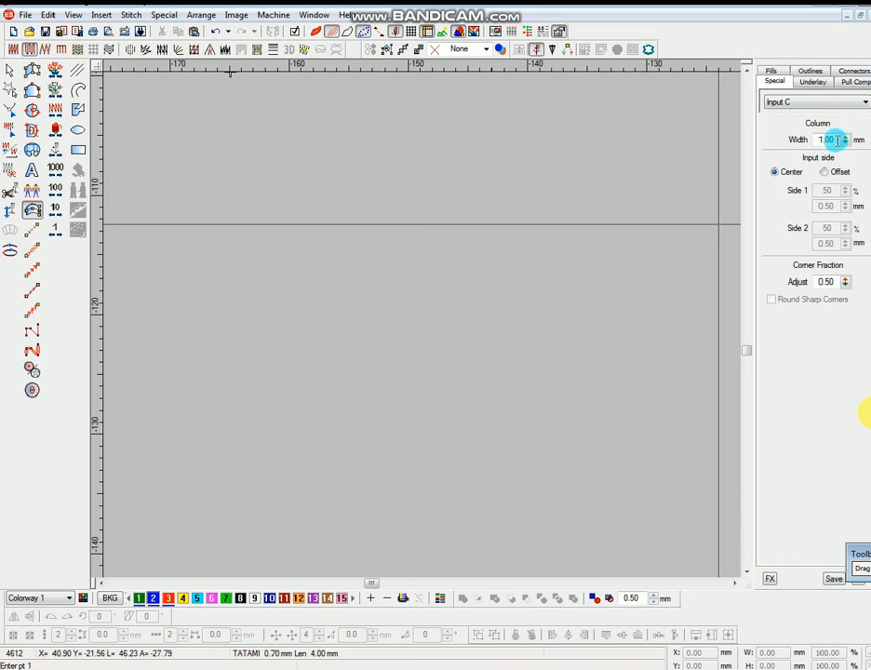
pyautogui.click(834, 578)
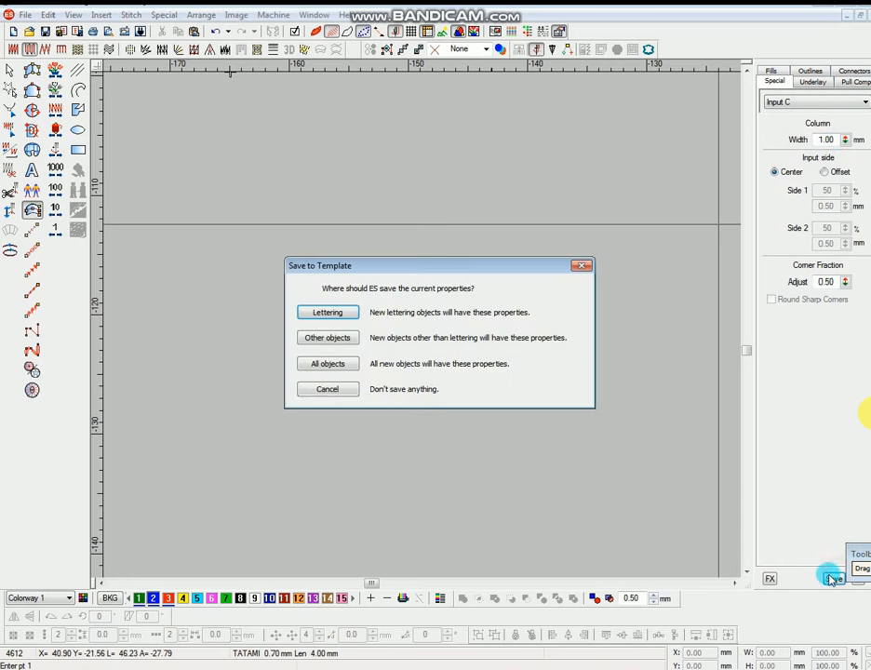
pyautogui.click(328, 367)
pyautogui.click(501, 371)
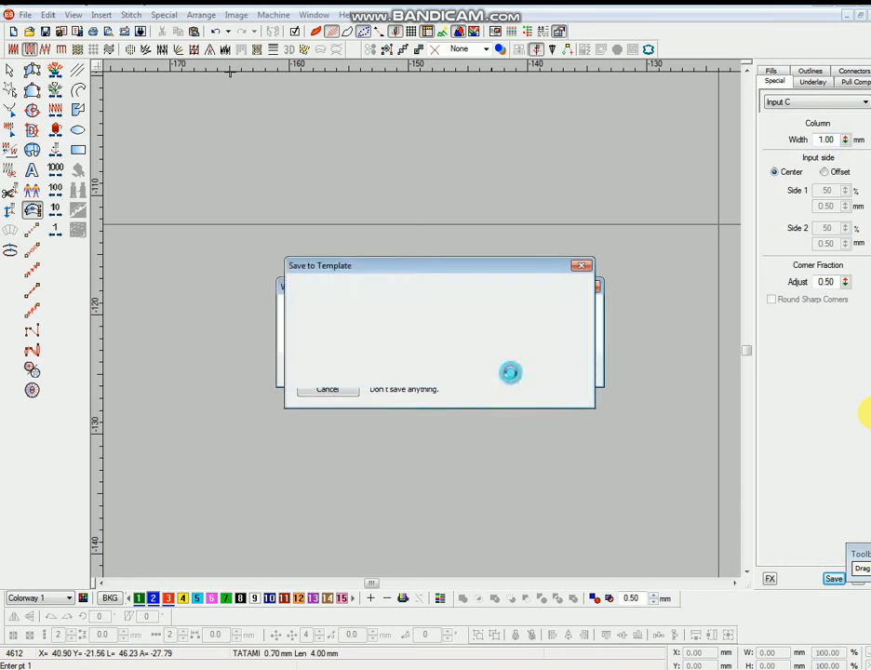
pyautogui.click(562, 406)
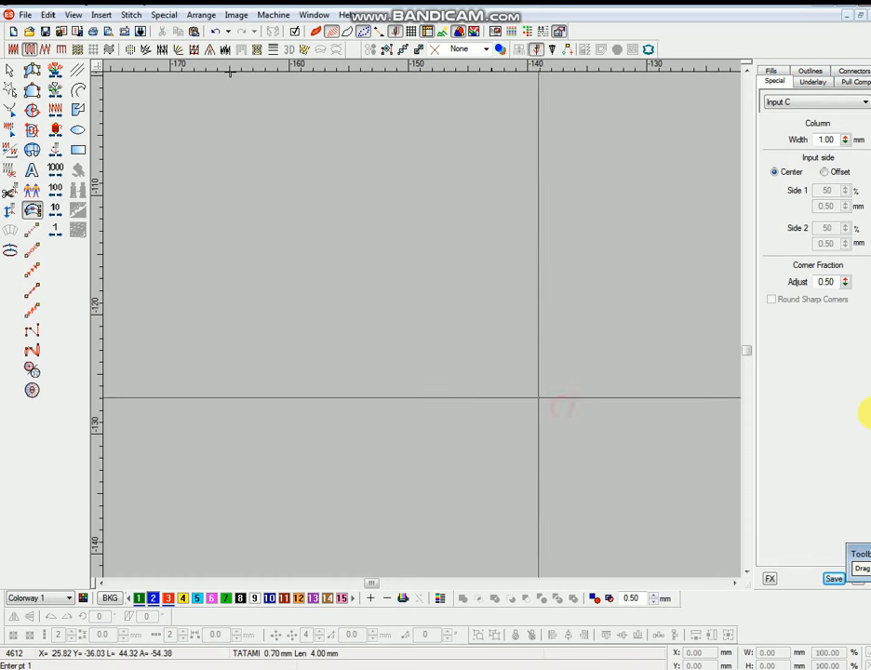
# Step: Digitize a curved Input C column about 11.6 mm wide and 32.6 mm high below the leaves
pyautogui.click(33, 211)
pyautogui.click(400, 506)
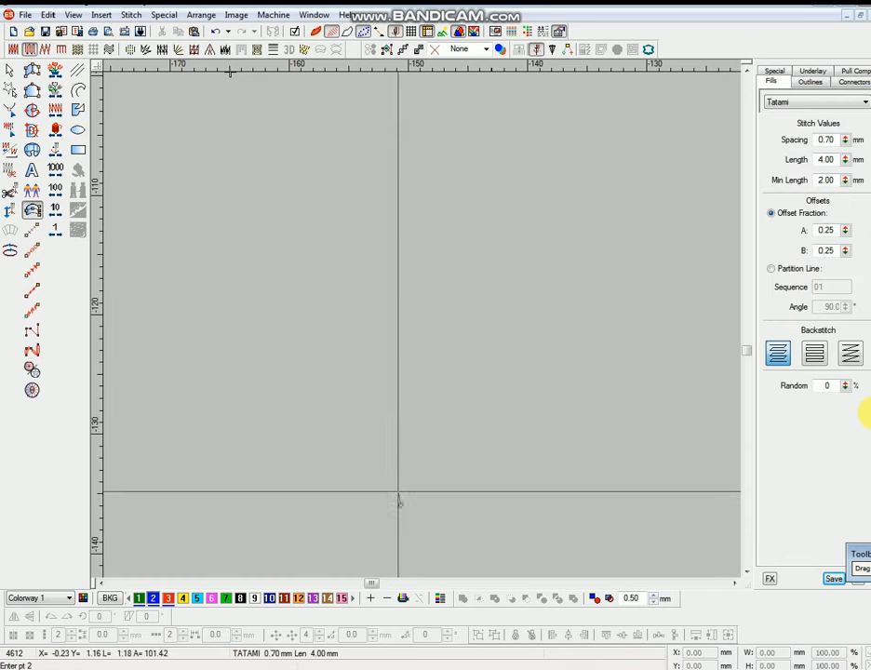
pyautogui.click(351, 386)
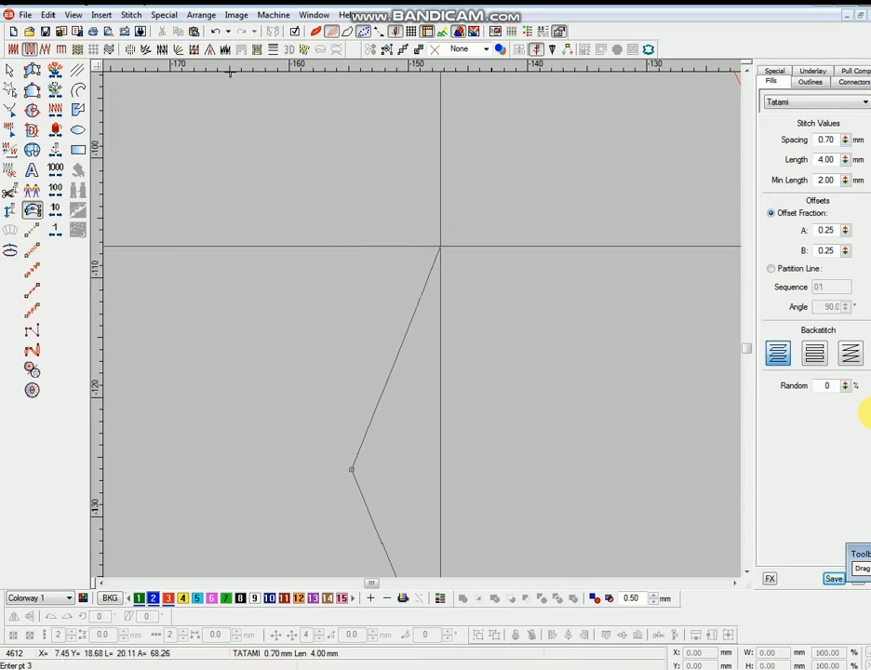
pyautogui.click(479, 123)
pyautogui.press('Return')
pyautogui.press('Return')
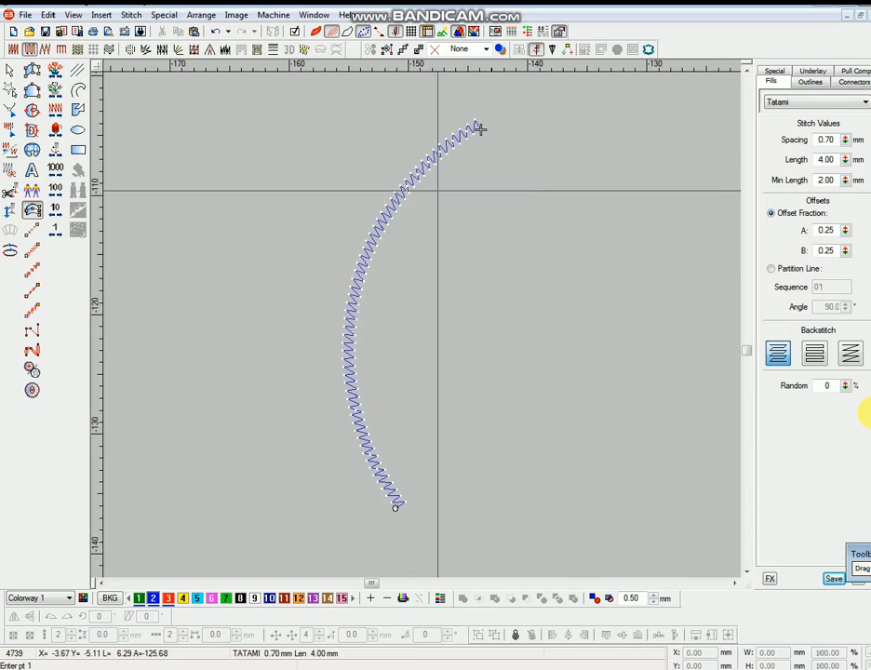
pyautogui.press('Escape')
# Step: Convert the curved Input C column into a fusion fill with the Combine command
pyautogui.click(380, 222)
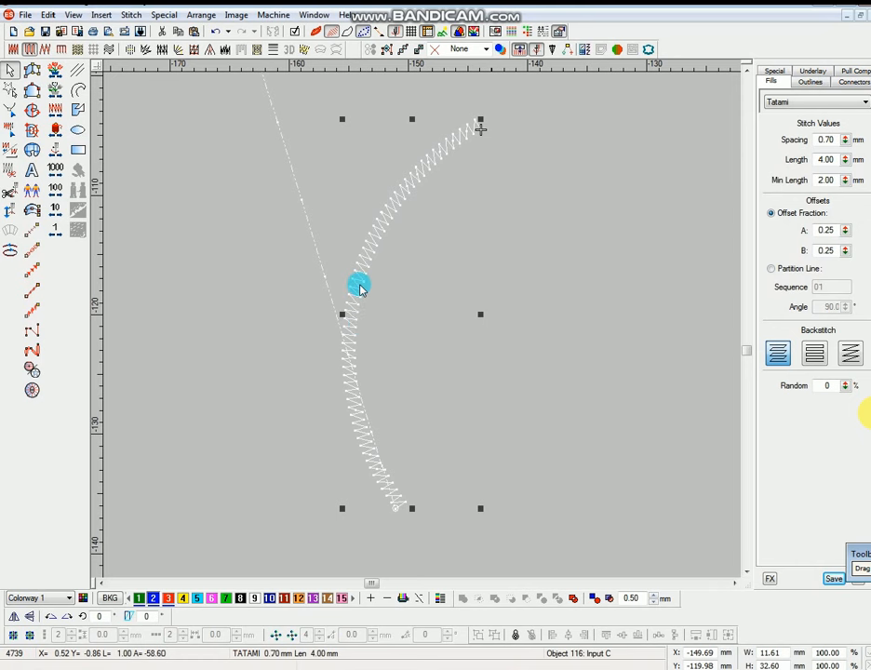
pyautogui.click(463, 366)
pyautogui.click(364, 265)
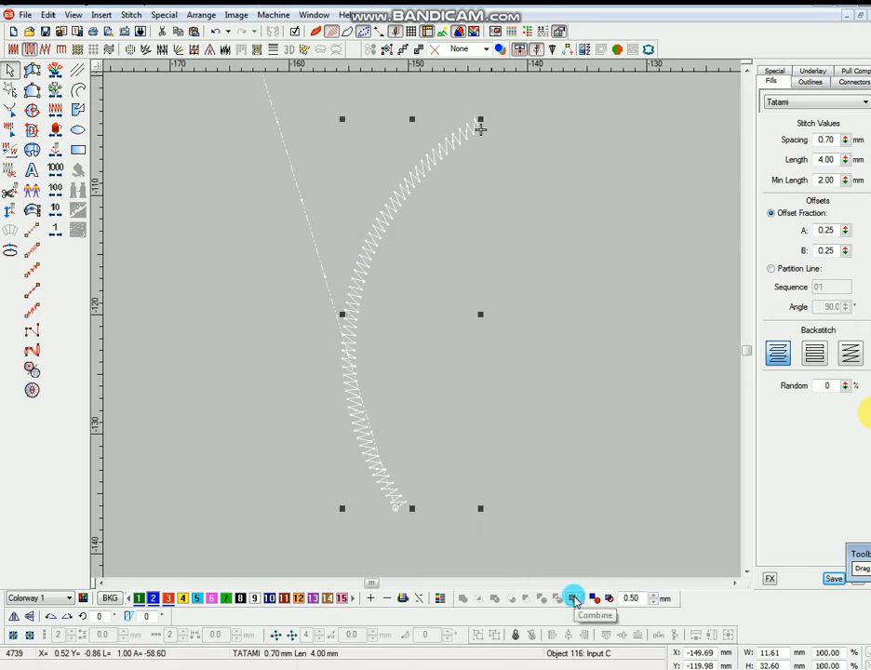
pyautogui.click(573, 598)
# Step: Create one Run offset at 0.00 mm with rounded corners around the curved column and move this outline beside it
pyautogui.hotkey('alt', 'i')
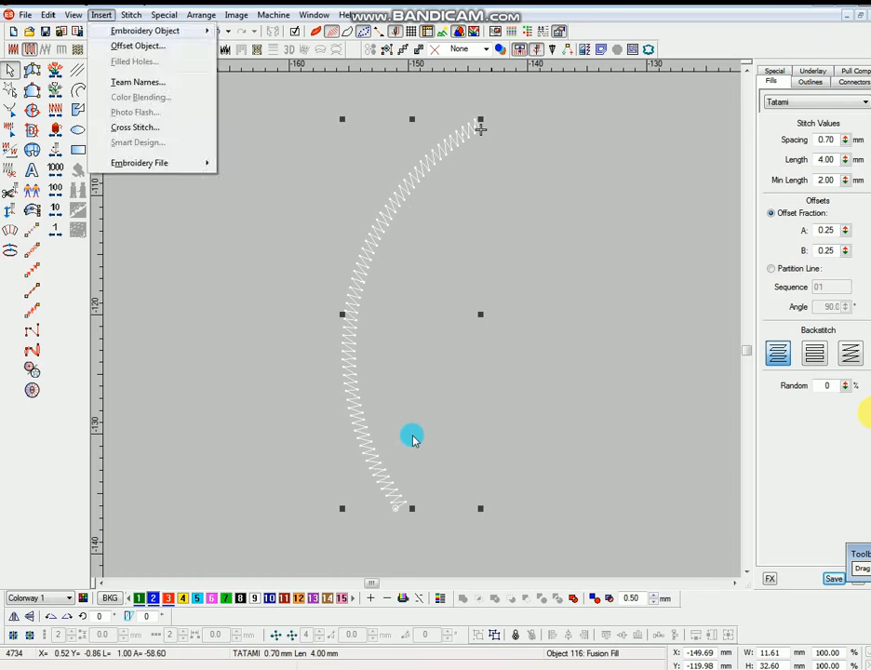
pyautogui.press('o')
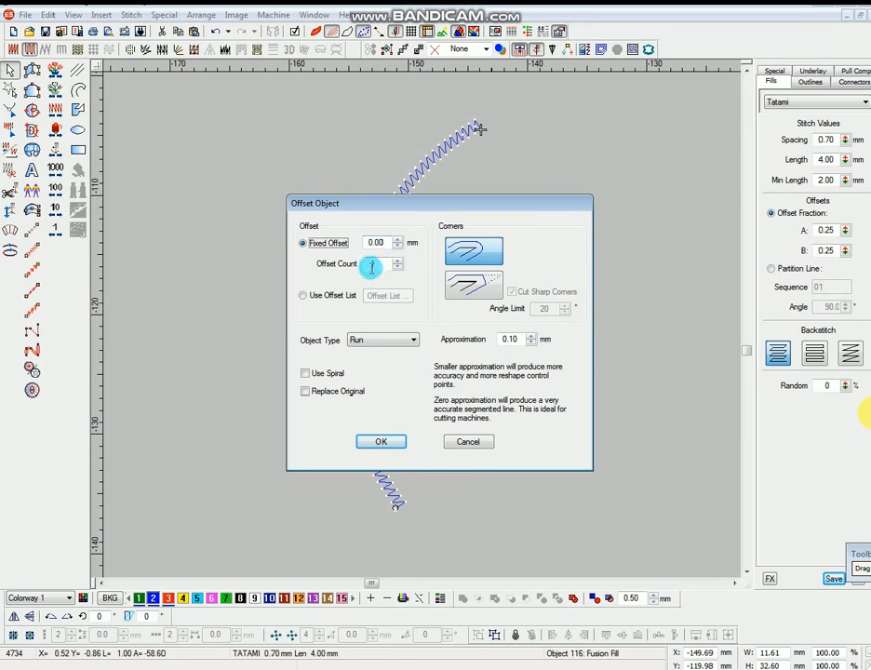
pyautogui.click(478, 255)
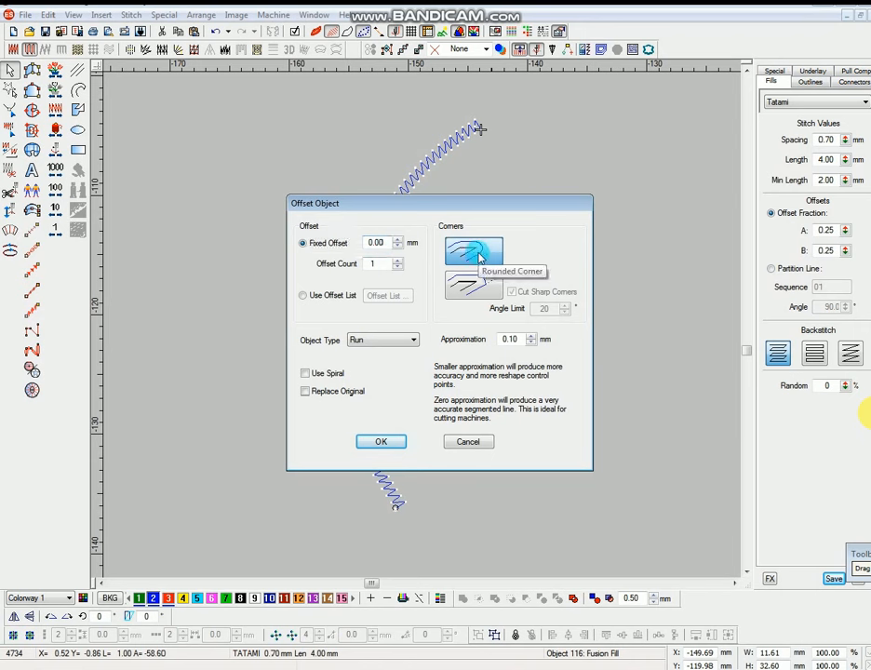
pyautogui.click(391, 444)
pyautogui.moveTo(358, 303); pyautogui.dragTo(492, 313)
pyautogui.click(571, 292)
# Step: Digitize a leaf-shaped complex fill about 7.4 mm wide and 18.9 mm high beside the curved column
pyautogui.click(32, 110)
pyautogui.click(246, 422)
pyautogui.click(205, 327)
pyautogui.click(254, 196)
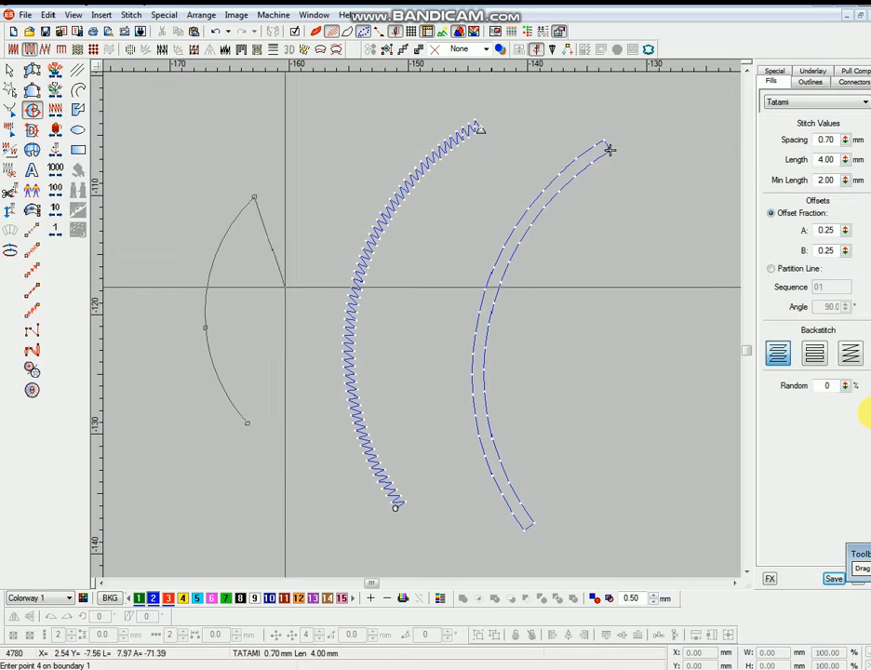
pyautogui.press('Return')
# Step: Create one Run offset at 0.00 mm with rounded corners around the filled leaf
pyautogui.click(265, 267)
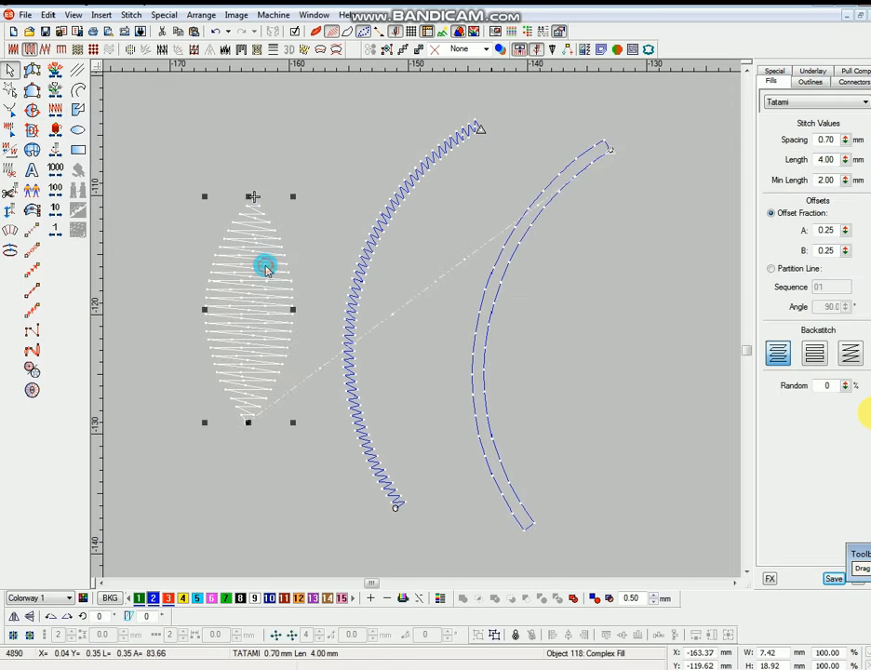
pyautogui.hotkey('alt', 'i')
pyautogui.press('o')
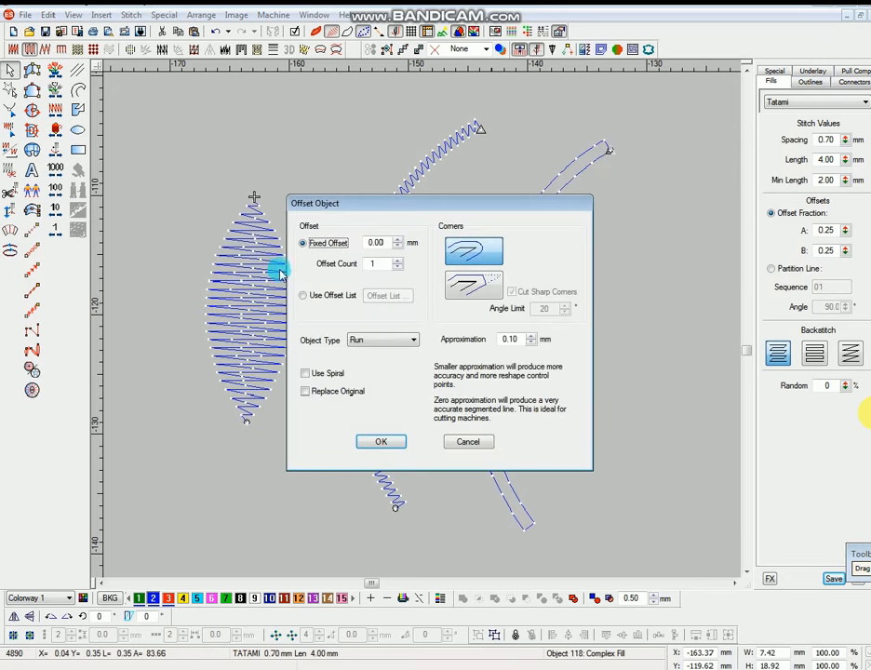
pyautogui.click(380, 442)
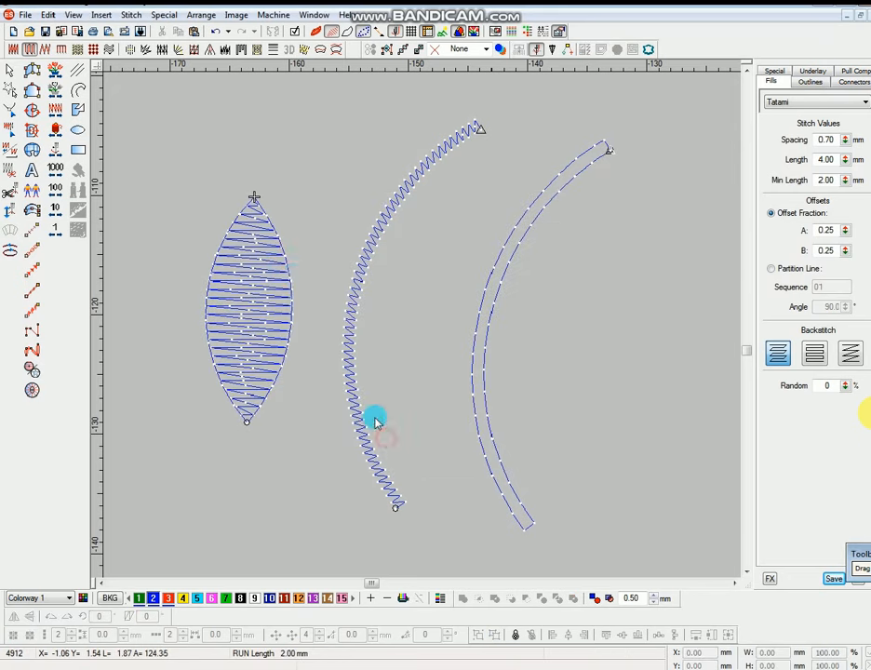
# Step: Move the leaf's run outline away from the fill, view its reshape points, and undo the move
pyautogui.click(291, 271)
pyautogui.moveTo(291, 271); pyautogui.dragTo(381, 220)
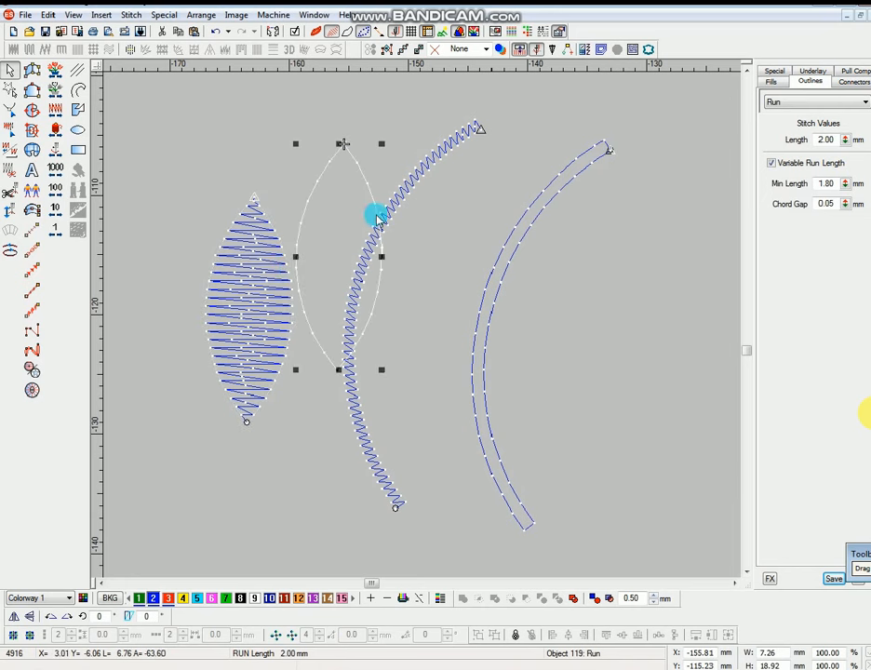
pyautogui.press('h')
pyautogui.press('Escape')
pyautogui.hotkey('ctrl', 'z')
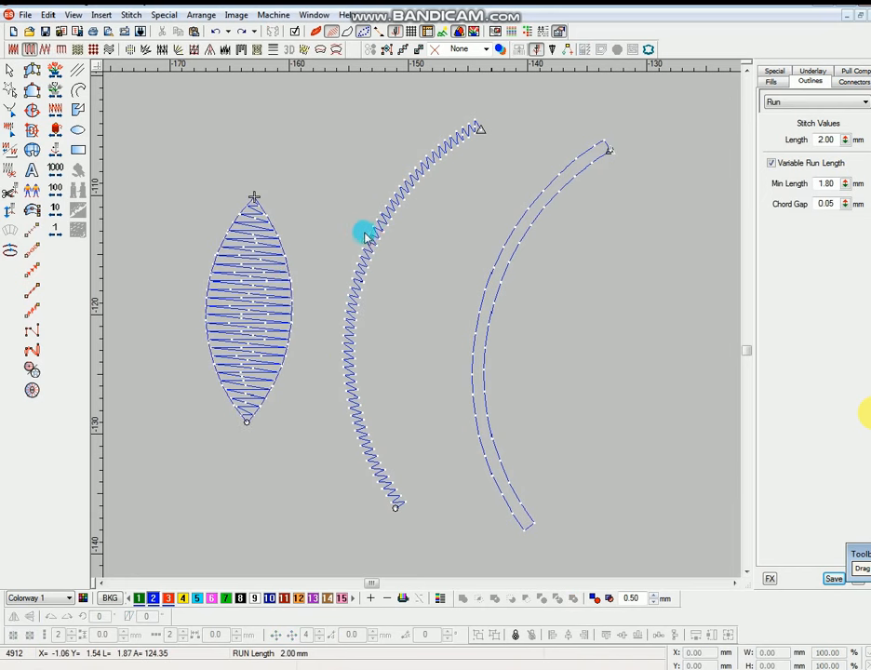
# Step: Digitize a long curved Input C column below the existing shapes, rising toward the upper right
pyautogui.press('b')
pyautogui.moveTo(467, 153); pyautogui.dragTo(523, 414)
pyautogui.scroll(-1, 443, 363)
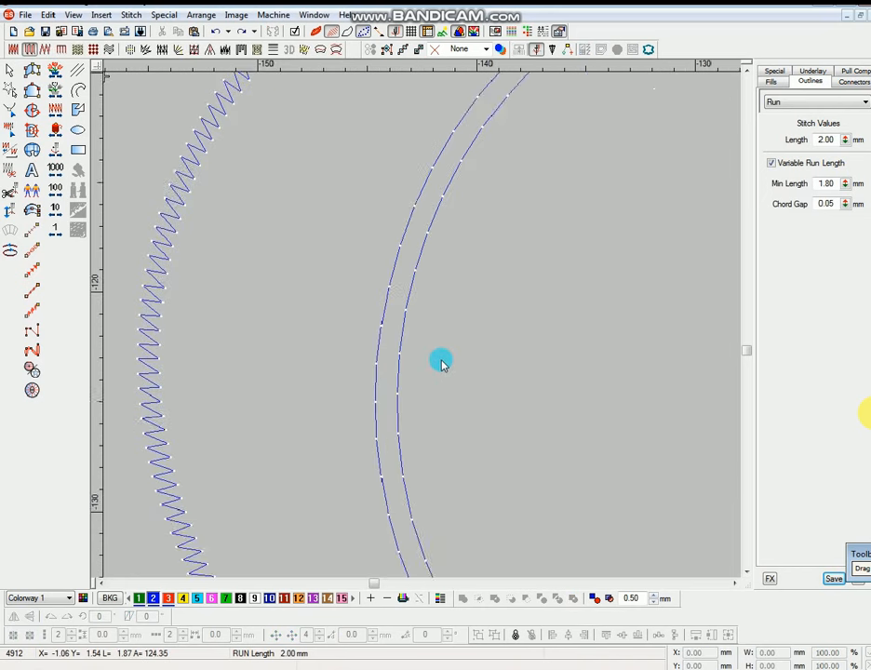
pyautogui.hotkey('shift', 'z')
pyautogui.scroll(-1, 391, 312)
pyautogui.scroll(-1, 427, 279)
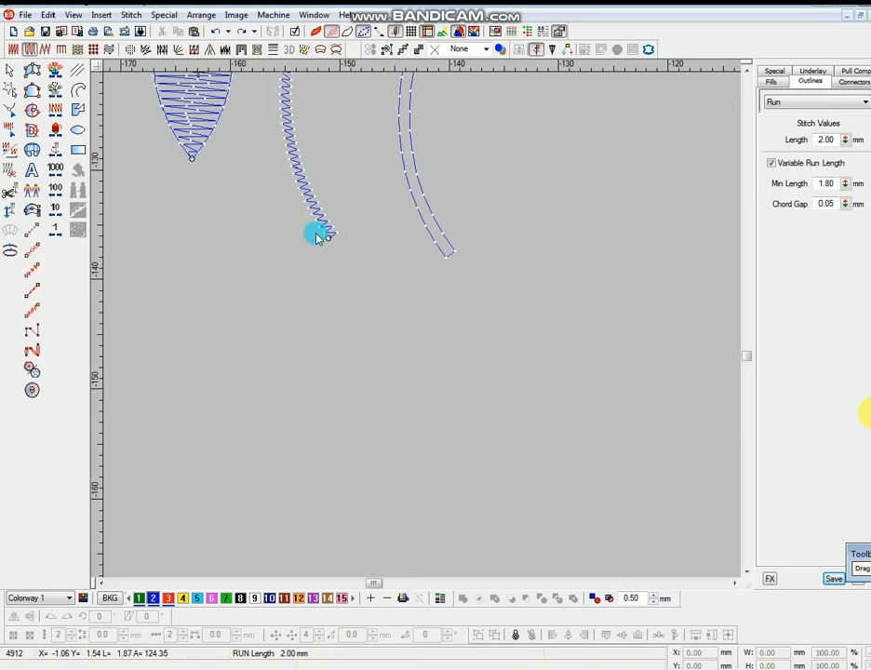
pyautogui.click(32, 209)
pyautogui.click(357, 559)
pyautogui.rightClick(373, 461)
pyautogui.click(536, 301)
pyautogui.press('Return')
pyautogui.press('Return')
# Step: Digitize a second curved Input C column that branches off the middle of the first toward the upper left
pyautogui.click(385, 441)
pyautogui.rightClick(365, 363)
pyautogui.click(248, 258)
pyautogui.press('Return')
pyautogui.press('Return')
pyautogui.scroll(-1, 418, 317)
# Step: Move both branching columns about 10 mm lower and weld them into a single Y-shaped fusion fill
pyautogui.click(388, 319)
pyautogui.keyDown('ctrl'); pyautogui.click(415, 303); pyautogui.keyUp('ctrl')
pyautogui.moveTo(414, 303); pyautogui.dragTo(414, 417)
pyautogui.scroll(-3, 409, 404)
pyautogui.scroll(1, 404, 391)
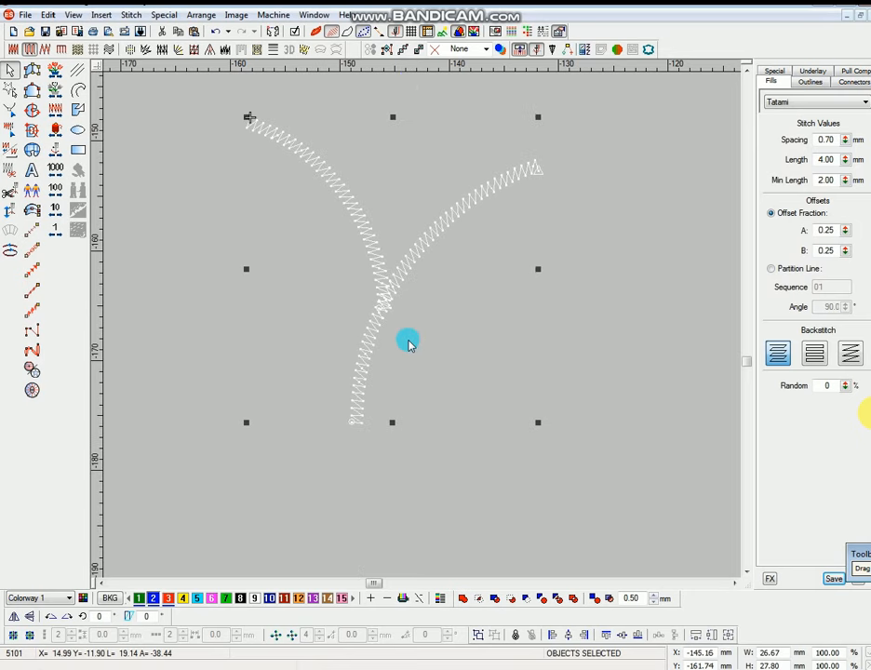
pyautogui.click(410, 344)
pyautogui.click(414, 265)
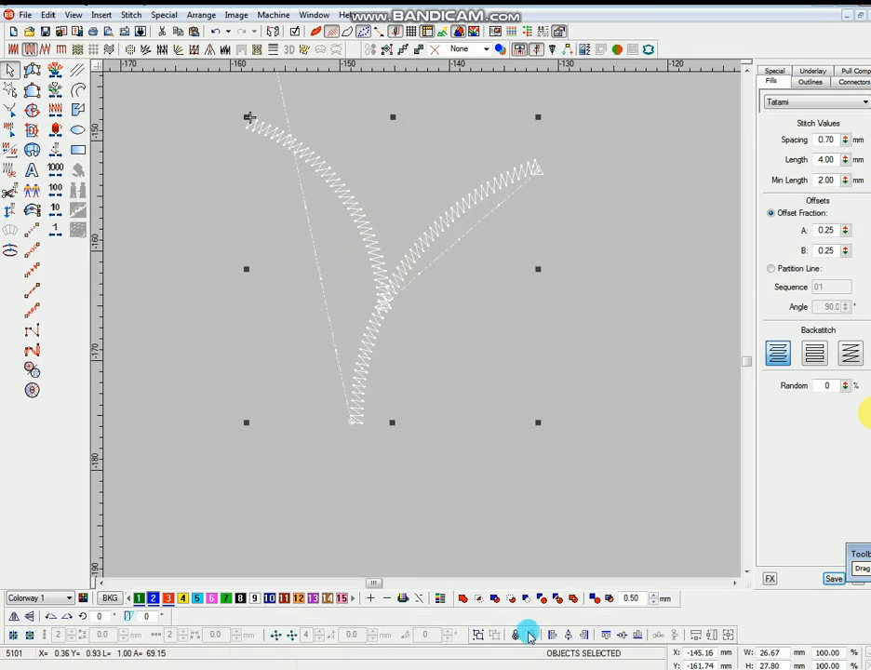
pyautogui.click(462, 598)
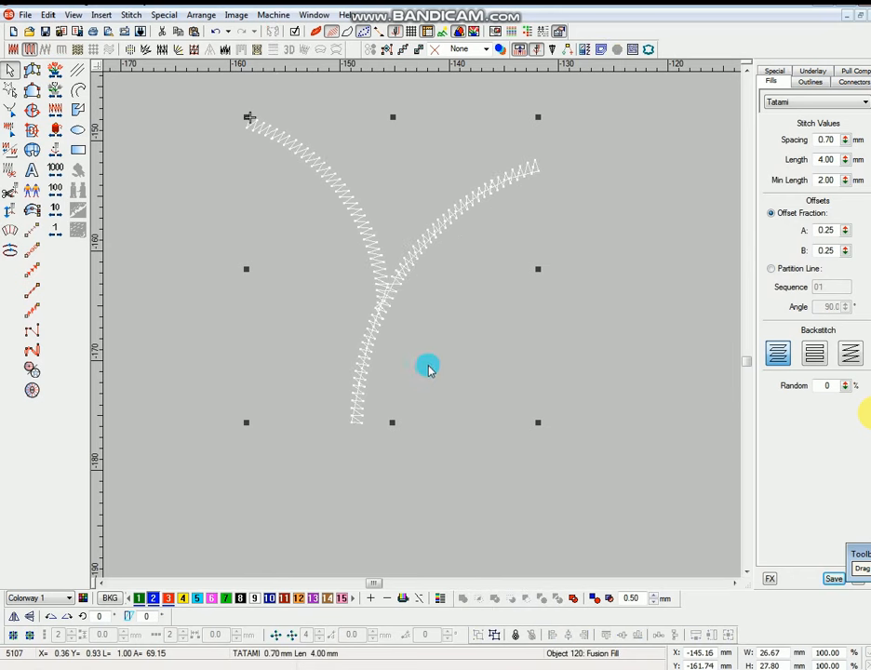
# Step: Create one Run offset at 0.00 mm with rounded corners around the Y-shaped fill and move this outline beside it
pyautogui.hotkey('alt', 'i')
pyautogui.press('o')
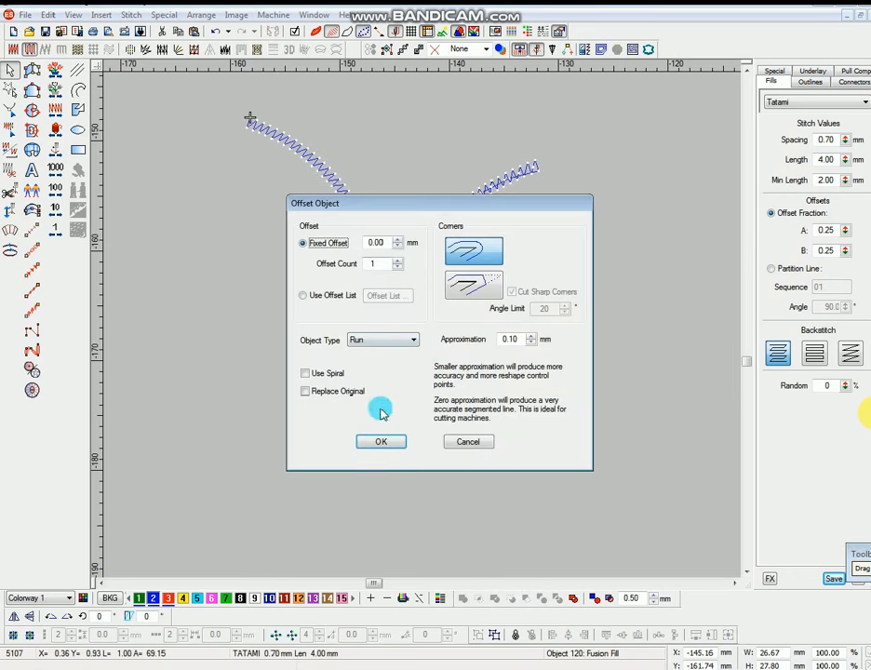
pyautogui.click(380, 443)
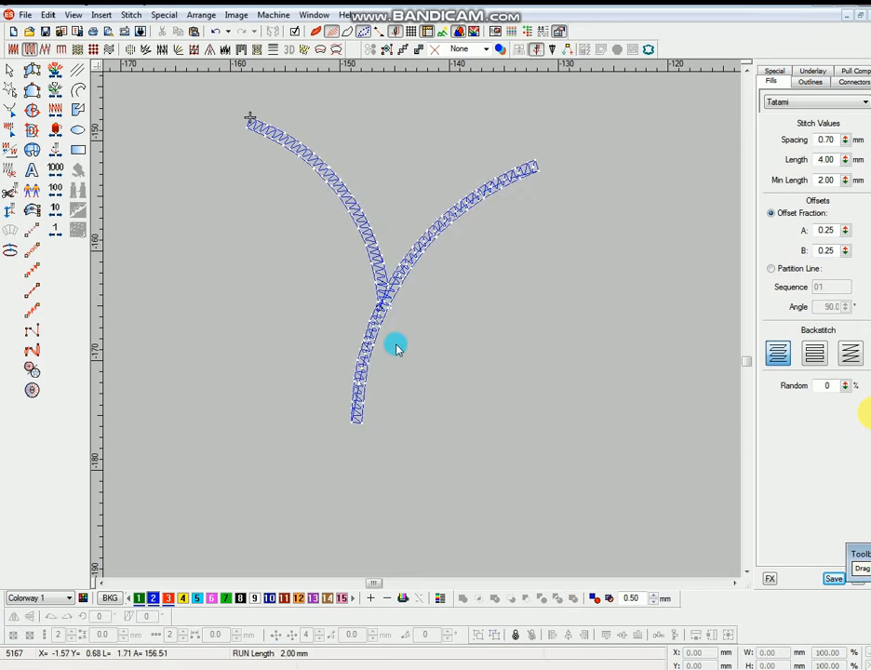
pyautogui.click(398, 296)
pyautogui.moveTo(395, 267); pyautogui.dragTo(561, 330)
# Step: Examine the Y-shaped run outline and its reshape points, especially where the branches join
pyautogui.hotkey('shift', 'z')
pyautogui.press('b')
pyautogui.moveTo(414, 212); pyautogui.dragTo(510, 437)
pyautogui.scroll(-1, 493, 386)
pyautogui.moveTo(470, 269); pyautogui.dragTo(491, 347)
pyautogui.press('h')
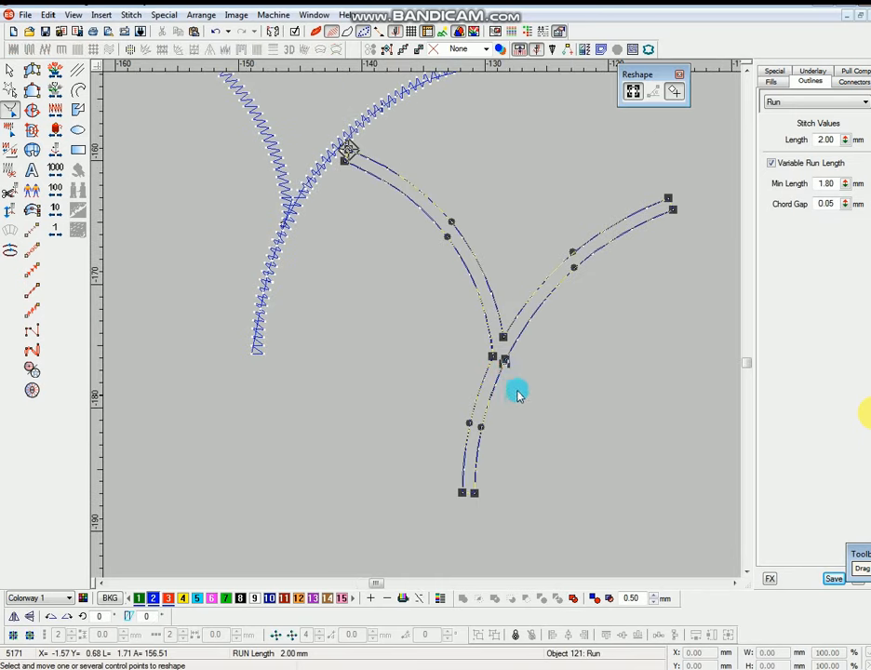
pyautogui.press('Escape')
# Step: Review the finished offset examples across the whole design, from the leaves to the nested flower and teardrop shapes
pyautogui.scroll(1, 482, 317)
pyautogui.hotkey('shift', 'z')
pyautogui.scroll(5, 428, 301)
pyautogui.hotkey('shift', 'z')
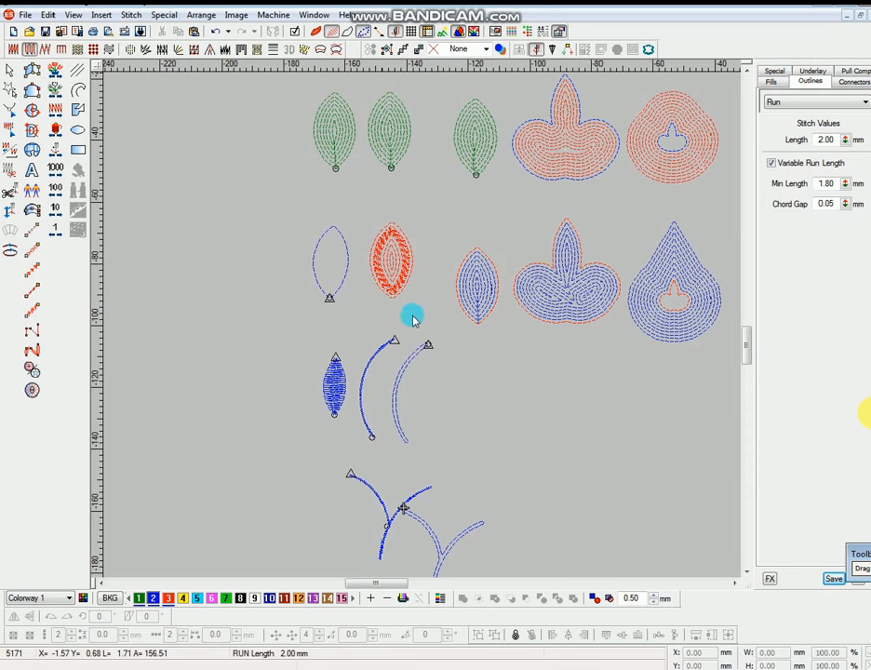
pyautogui.press('b')
pyautogui.moveTo(468, 113); pyautogui.dragTo(659, 319)
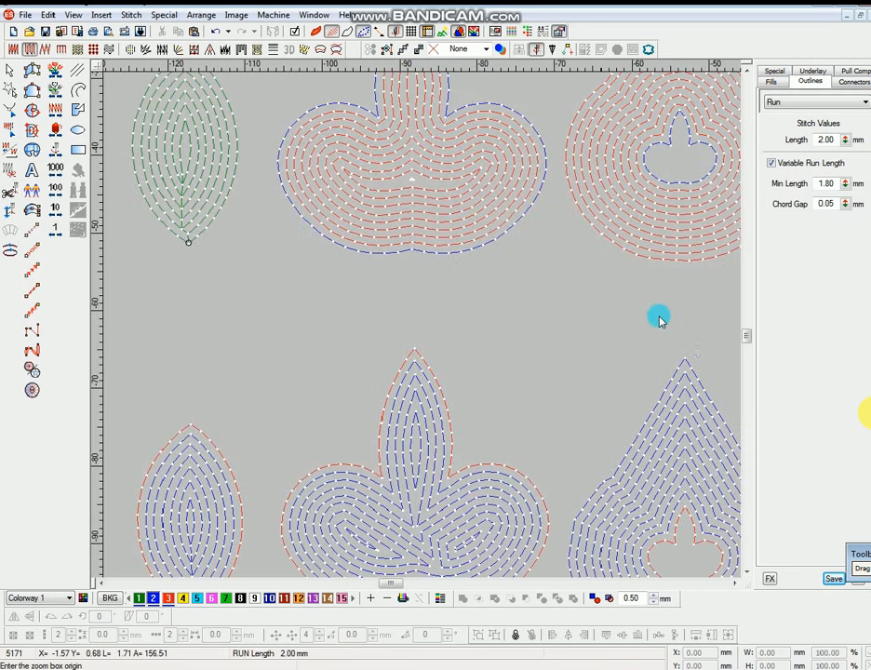
pyautogui.hotkey('shift', 'z')
pyautogui.hotkey('shift', 'z')
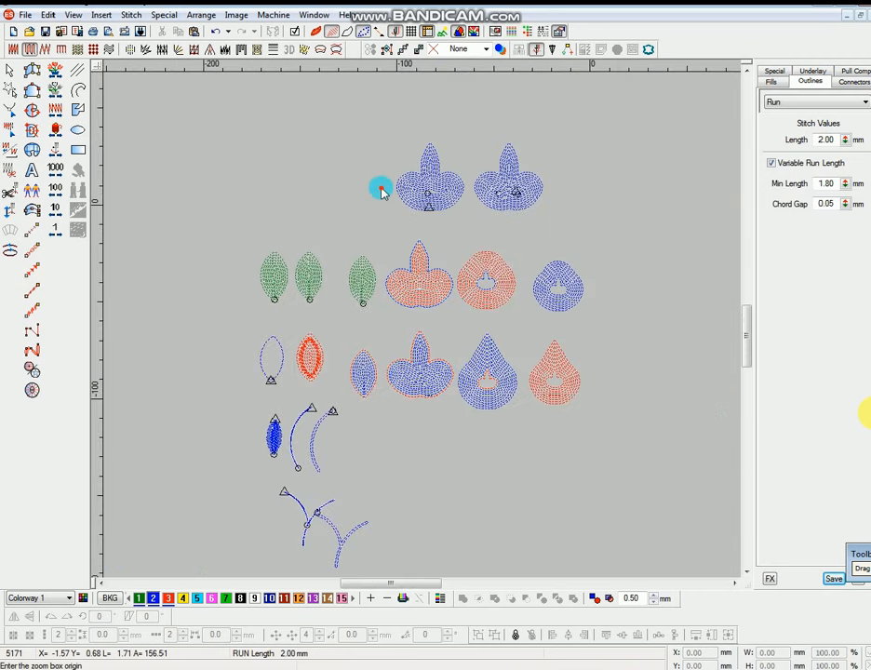
pyautogui.moveTo(359, 179); pyautogui.dragTo(543, 408)
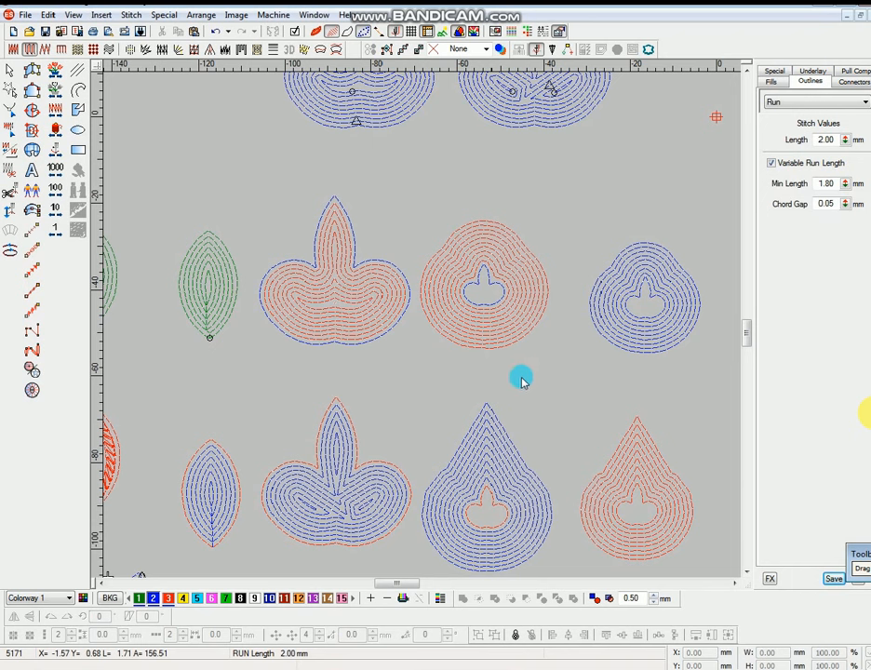